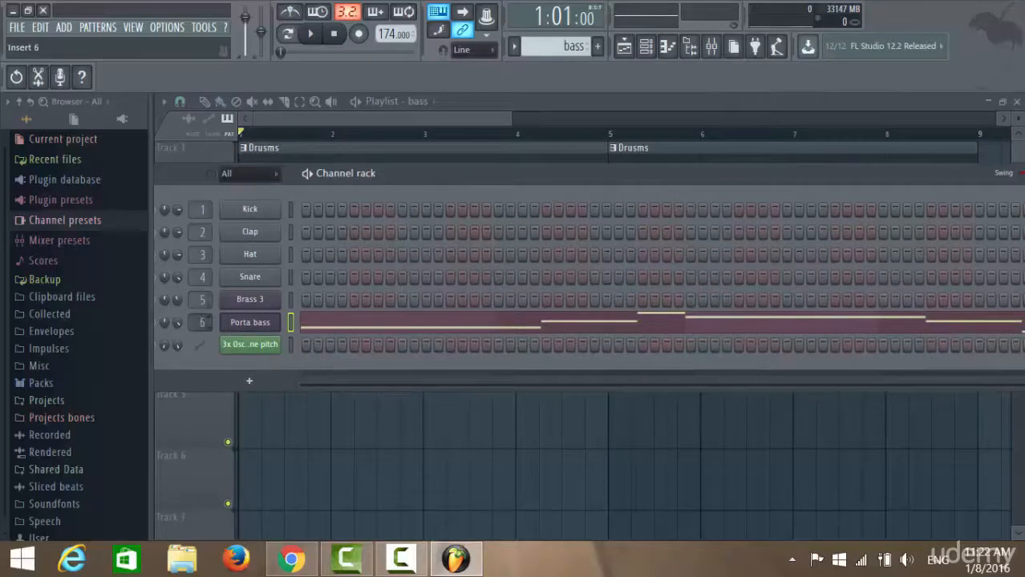
# Open the Porta bass channel's mixer track, Insert 6, and load Fruity Parametric EQ 2 into its first effect slot
pyautogui.rightClick(258, 321)
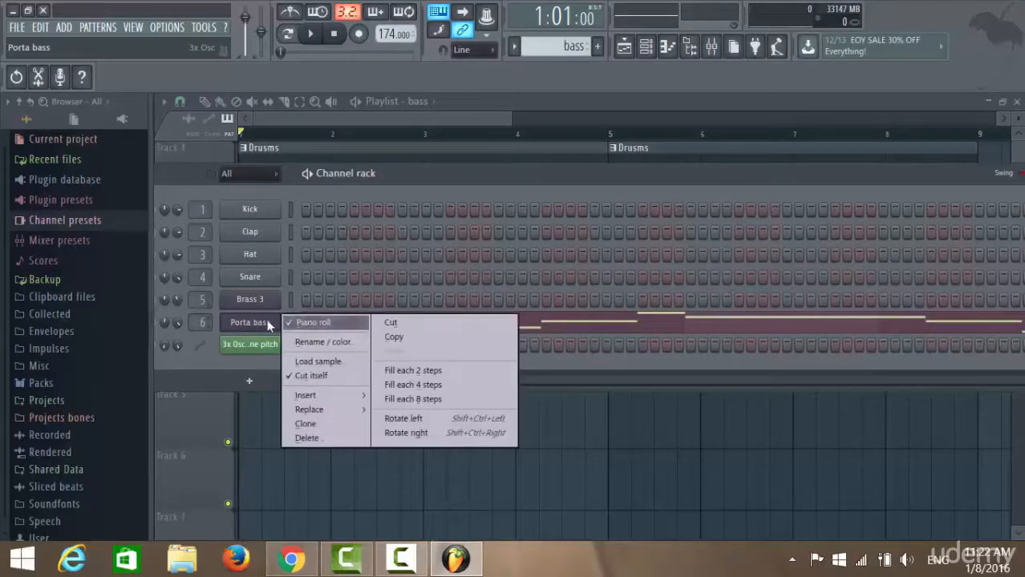
pyautogui.click(265, 330)
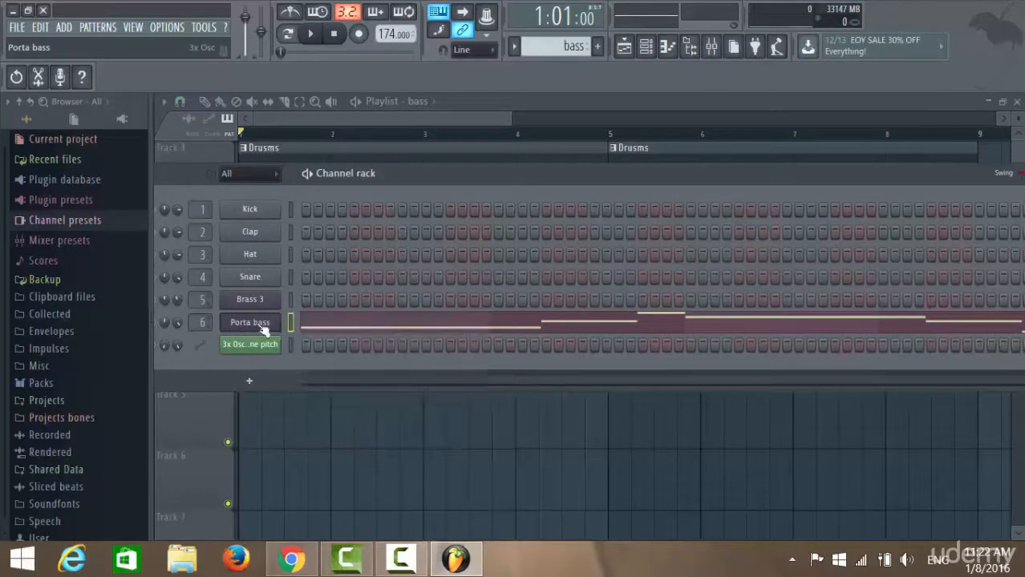
pyautogui.doubleClick(205, 322)
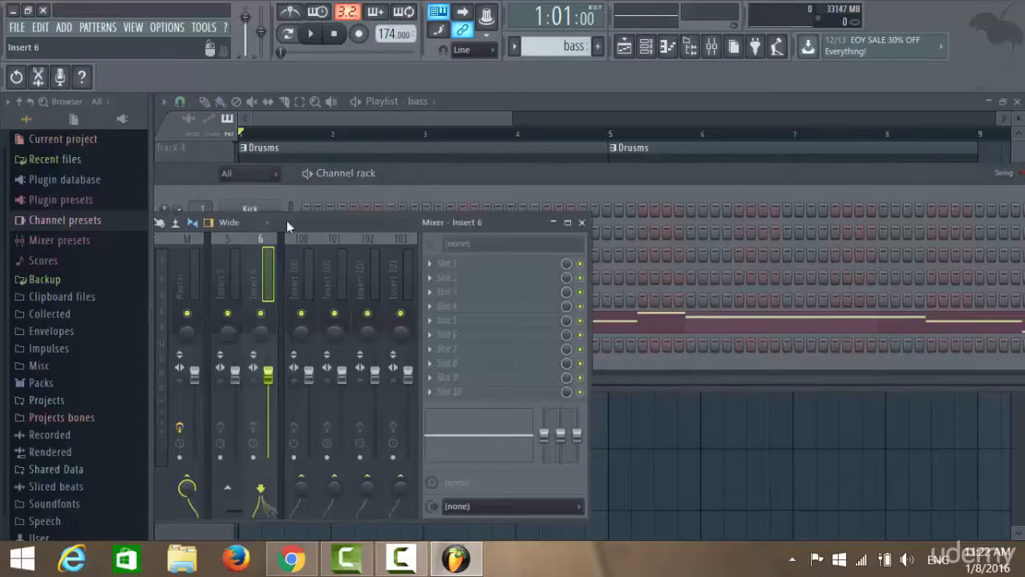
pyautogui.moveTo(286, 221); pyautogui.dragTo(480, 130)
pyautogui.click(566, 135)
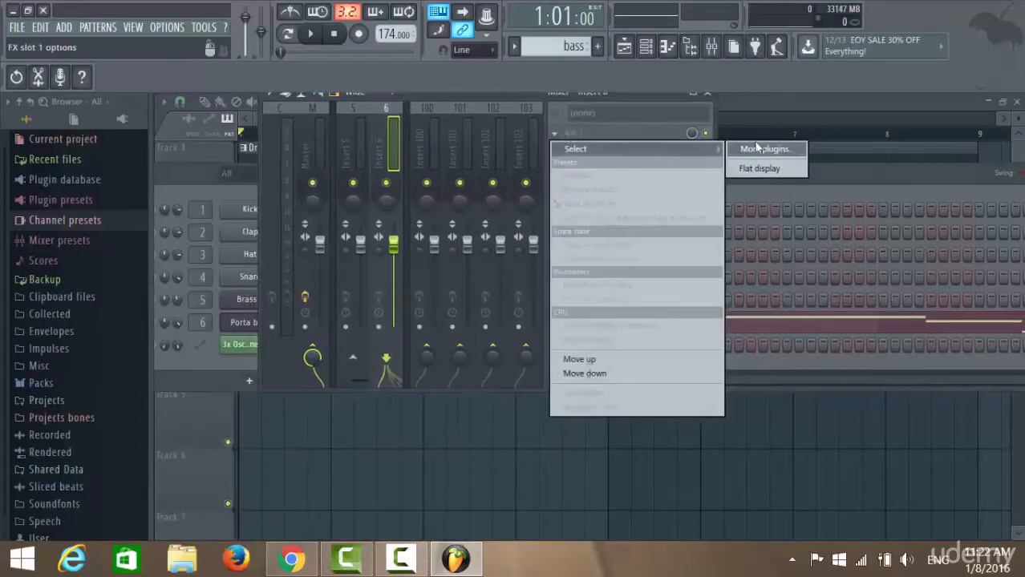
pyautogui.click(757, 148)
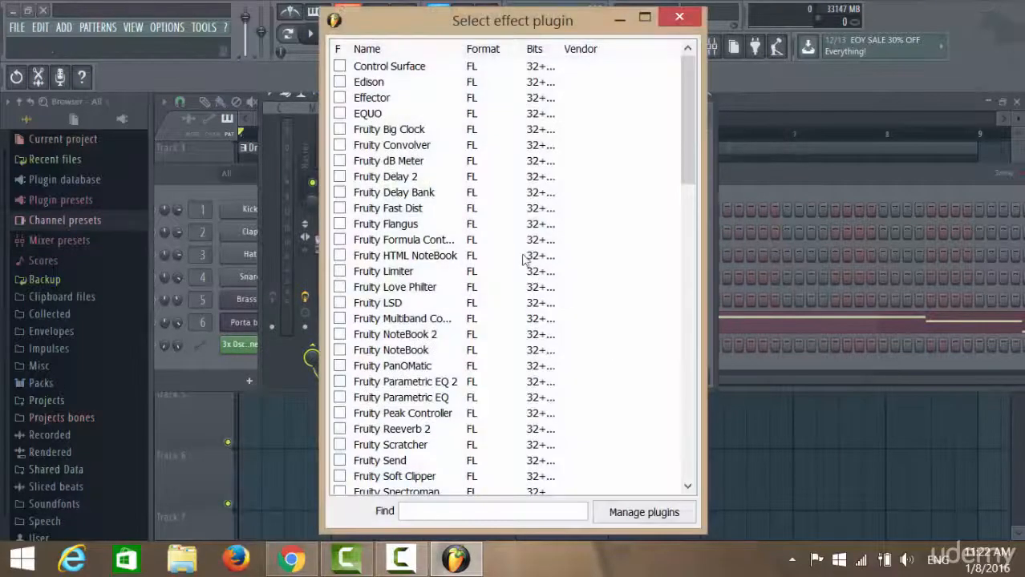
pyautogui.scroll(-3, 522, 258)
pyautogui.doubleClick(407, 243)
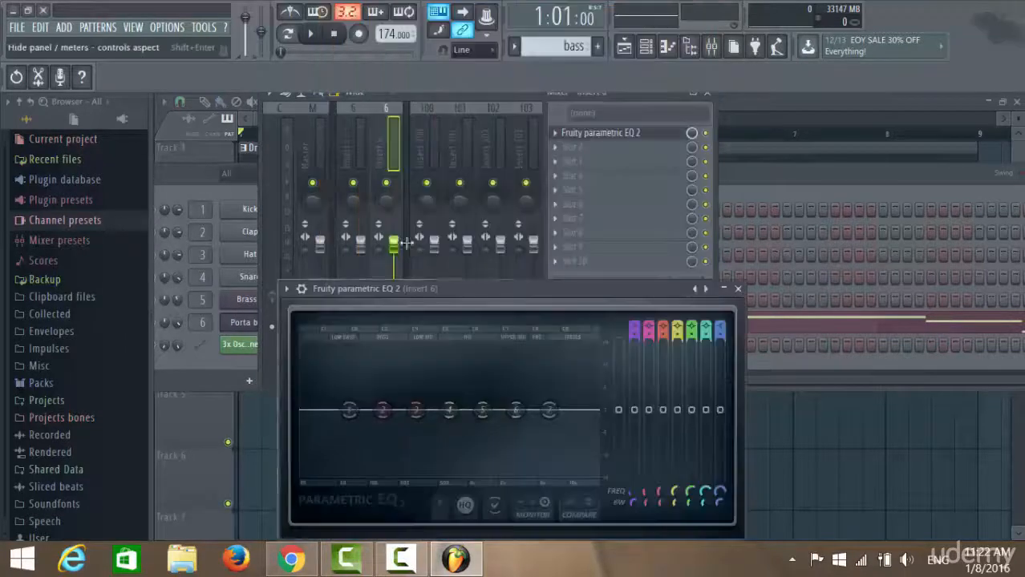
pyautogui.moveTo(478, 292); pyautogui.dragTo(250, 22)
# Play the bass pattern and pull EQ bands 4 to 7 down to cut the mid and high frequencies
pyautogui.click(309, 35)
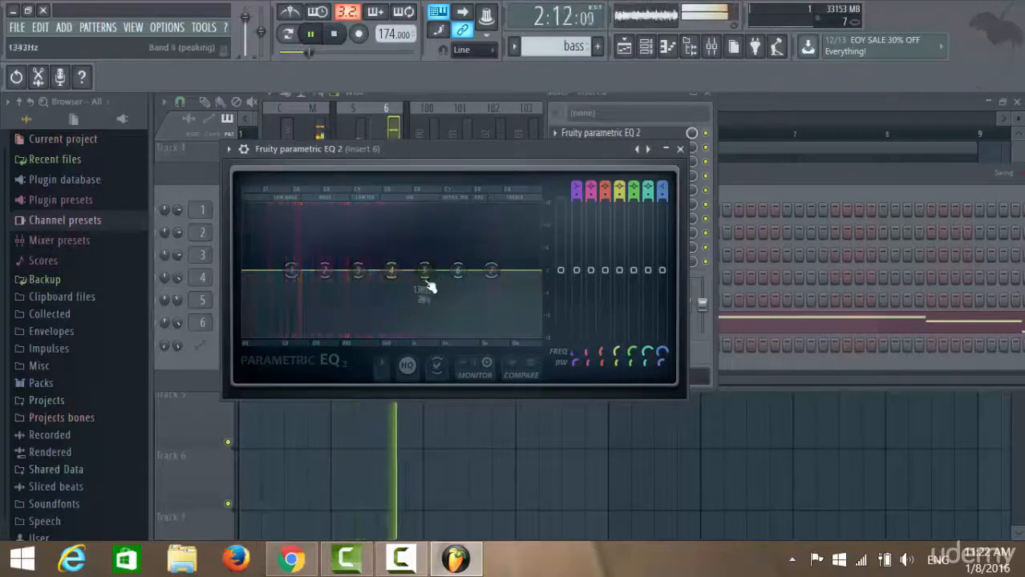
pyautogui.moveTo(424, 272); pyautogui.dragTo(440, 331)
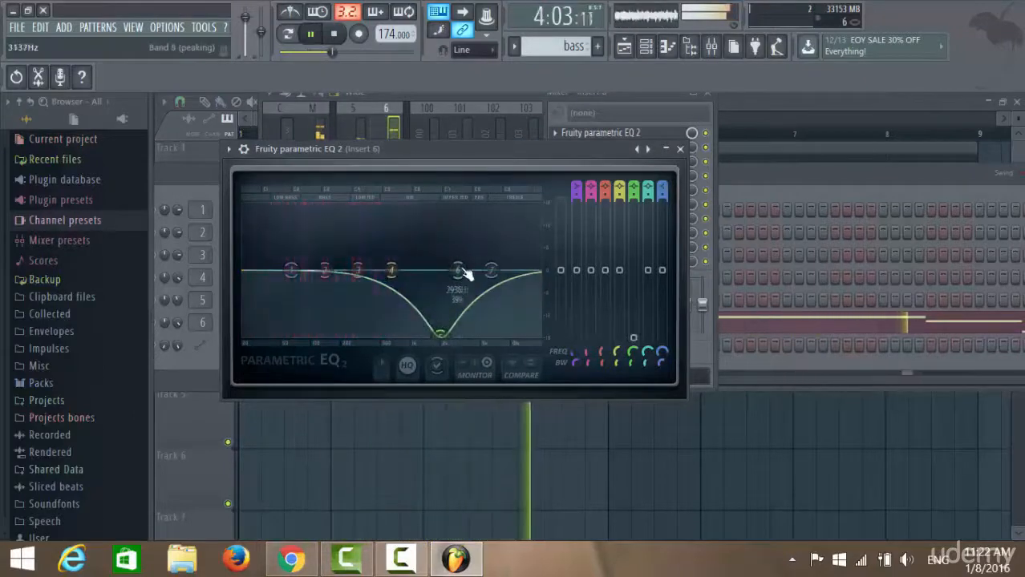
pyautogui.moveTo(462, 270); pyautogui.dragTo(499, 324)
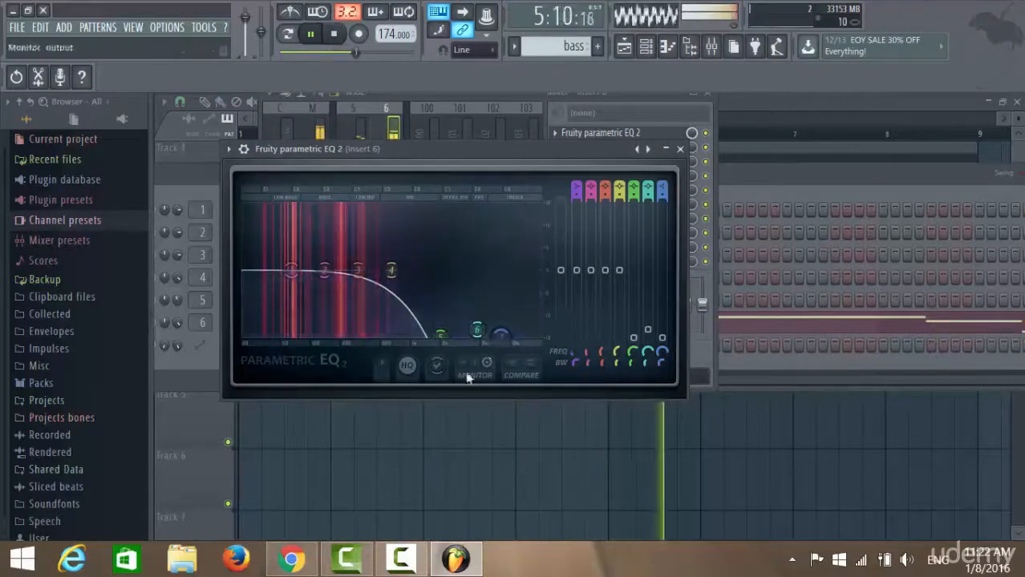
pyautogui.moveTo(391, 270); pyautogui.dragTo(389, 313)
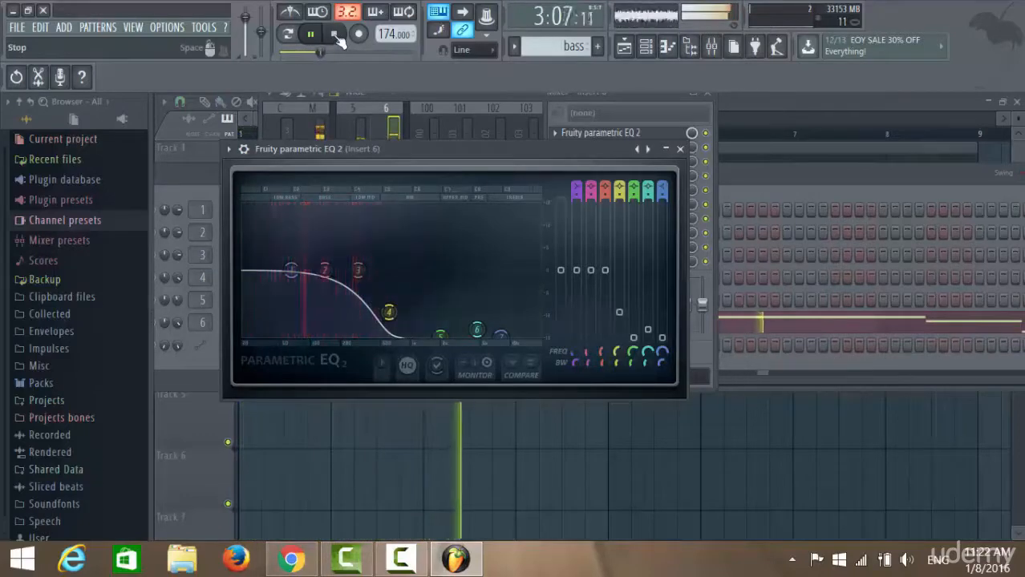
pyautogui.moveTo(440, 335)
pyautogui.mouseDown()
pyautogui.moveTo(389, 287)
pyautogui.moveTo(389, 308)
pyautogui.moveTo(446, 345)
pyautogui.mouseUp()
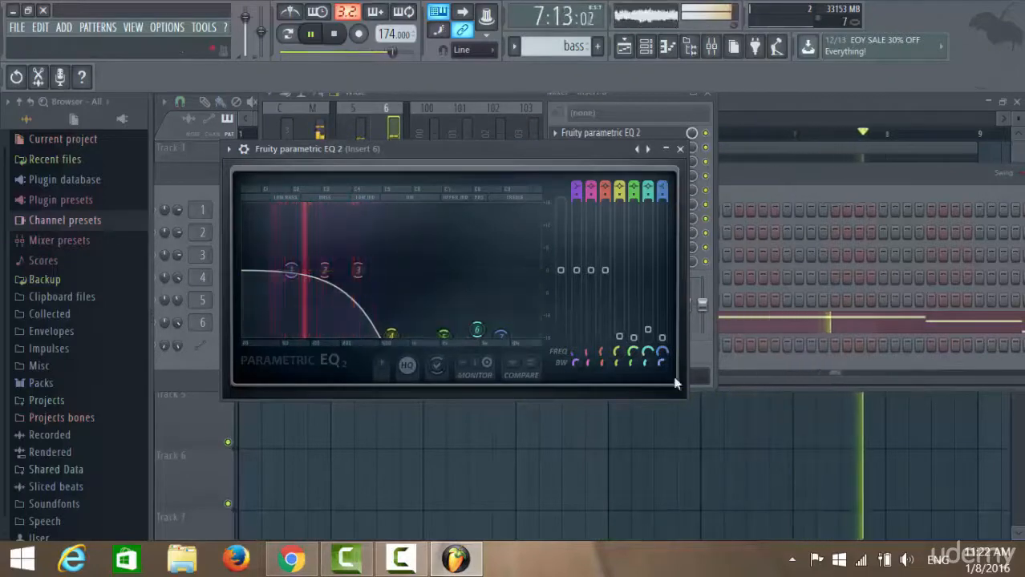
# Lower EQ band 7's frequency and adjust its width to steepen the high cut, and stop playback
pyautogui.moveTo(661, 352); pyautogui.dragTo(661, 381)
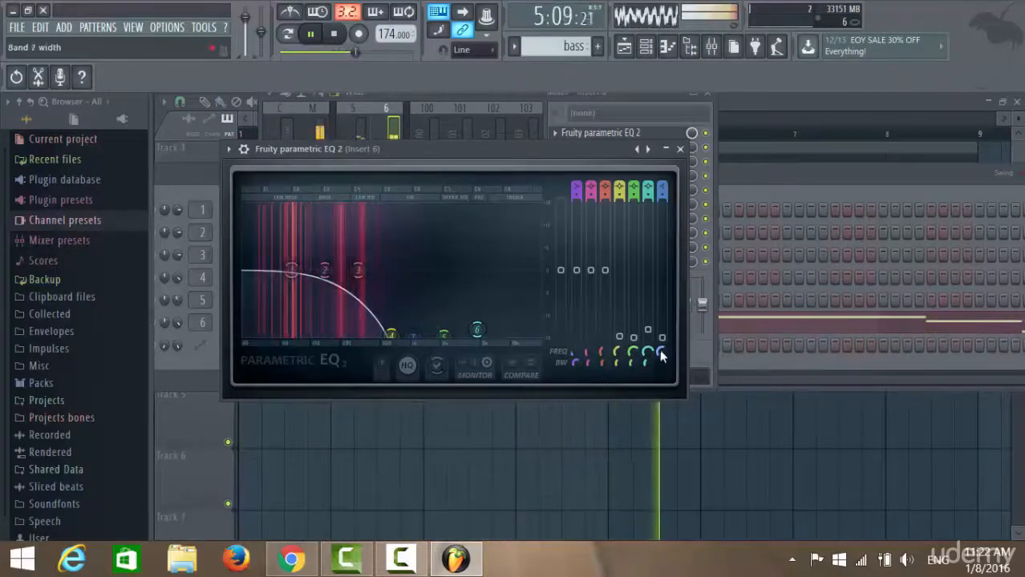
pyautogui.moveTo(662, 352); pyautogui.dragTo(661, 361)
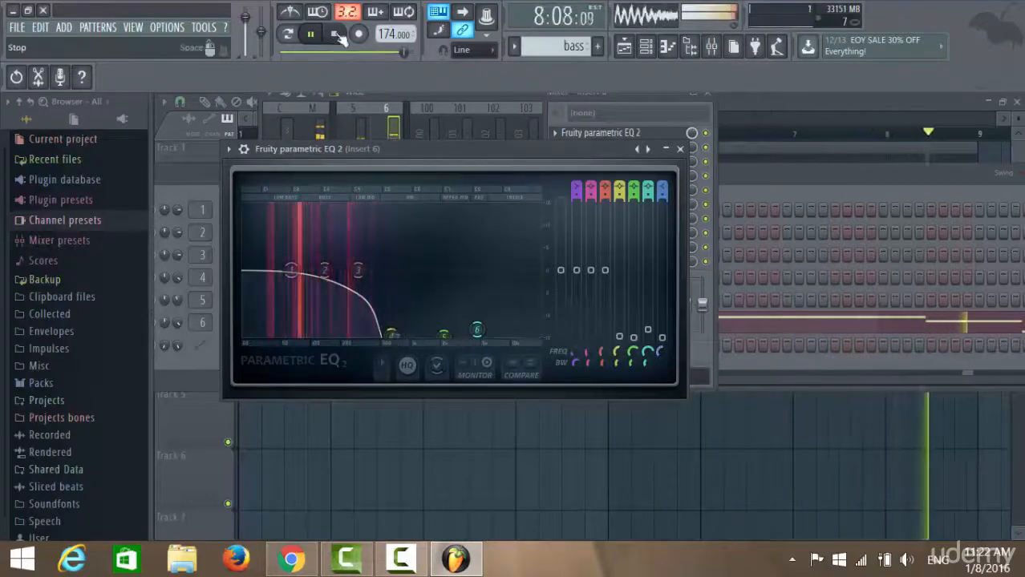
pyautogui.press('space')
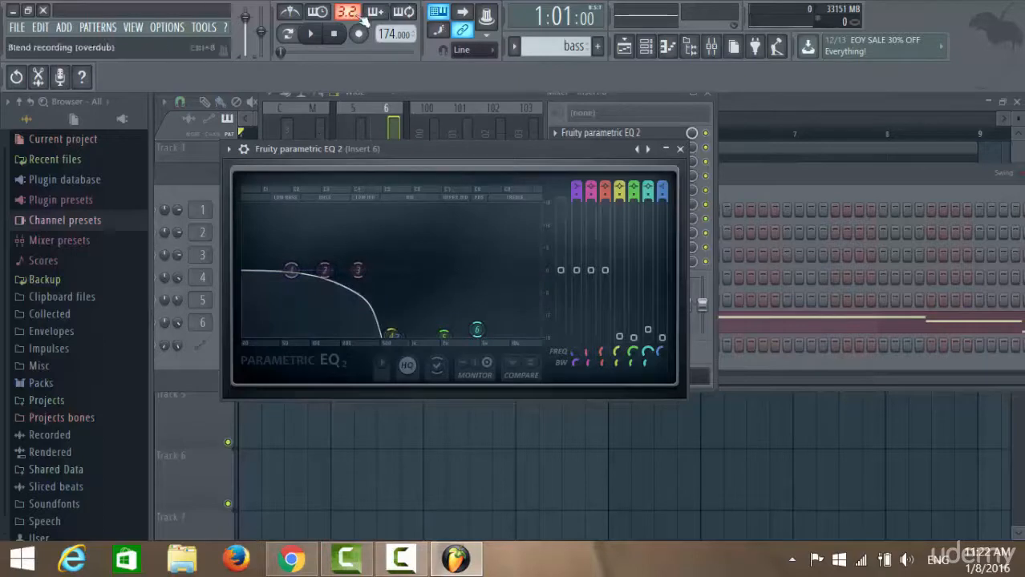
# Play the pattern again and load Fruity Compressor into the second effect slot of Insert 6
pyautogui.click(313, 36)
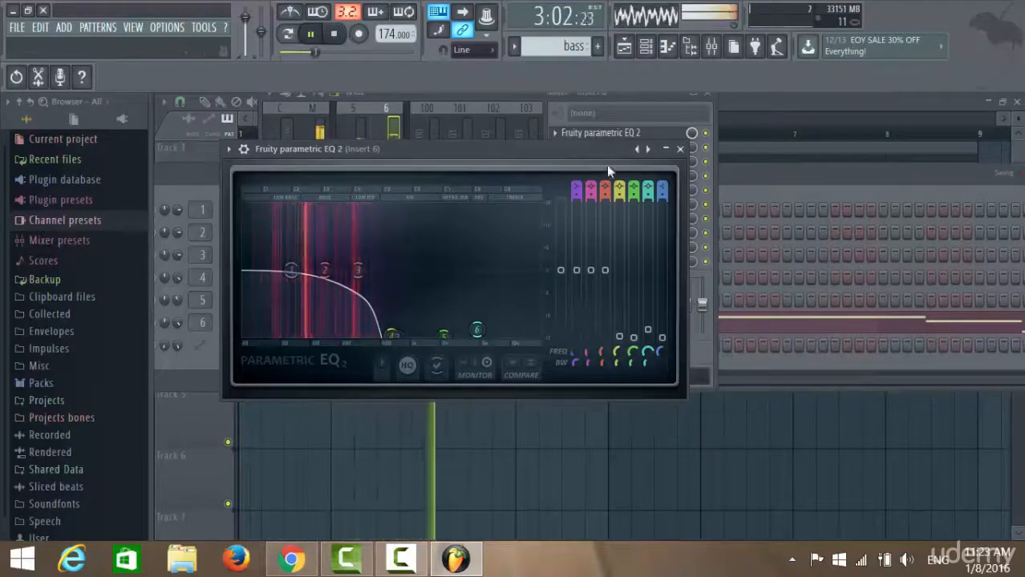
pyautogui.moveTo(588, 154); pyautogui.dragTo(563, 331)
pyautogui.click(568, 147)
pyautogui.moveTo(658, 163)
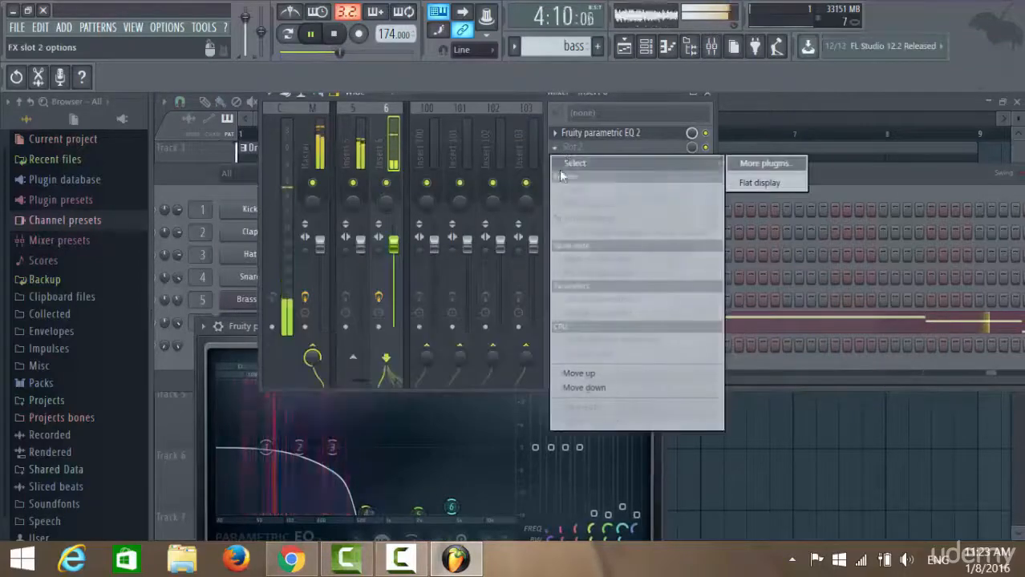
pyautogui.click(766, 164)
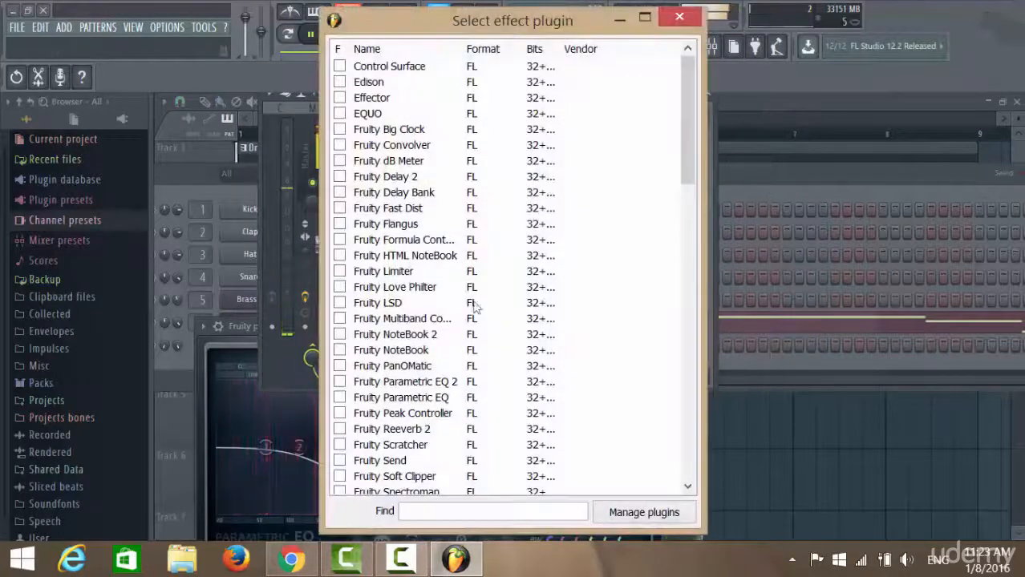
pyautogui.moveTo(686, 103); pyautogui.dragTo(686, 195)
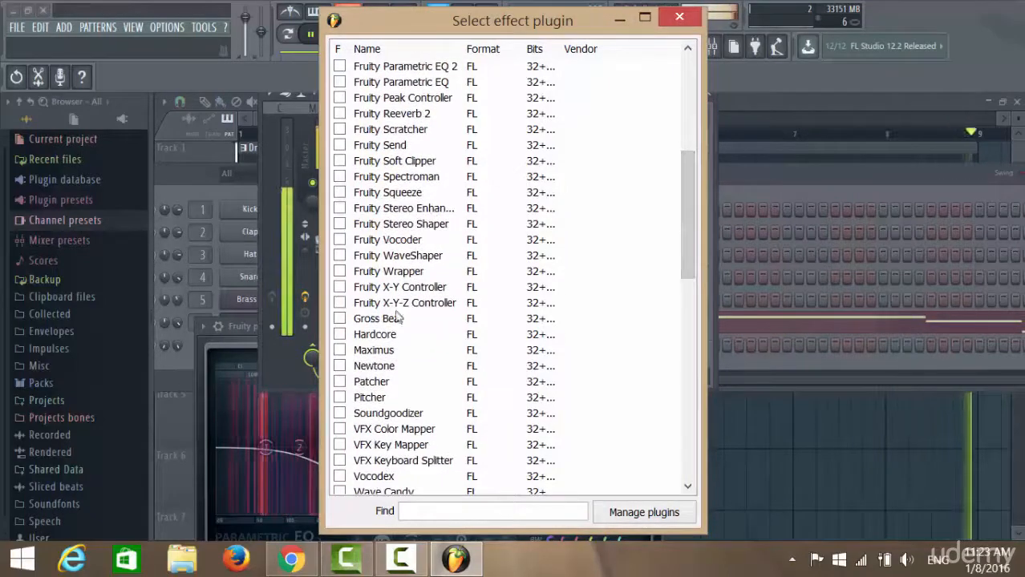
pyautogui.moveTo(687, 232); pyautogui.dragTo(687, 364)
pyautogui.click(396, 240)
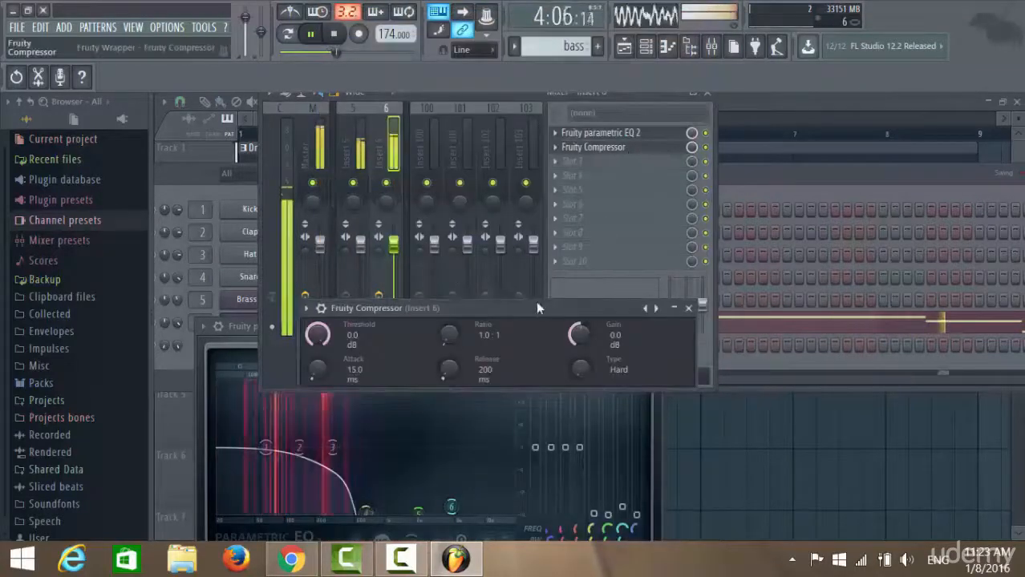
# Set the compressor to a 9.5:1 ratio, -6.3 dB threshold and 0.2 dB gain, and close its window
pyautogui.moveTo(535, 303); pyautogui.dragTo(526, 148)
pyautogui.moveTo(438, 177); pyautogui.dragTo(438, 149)
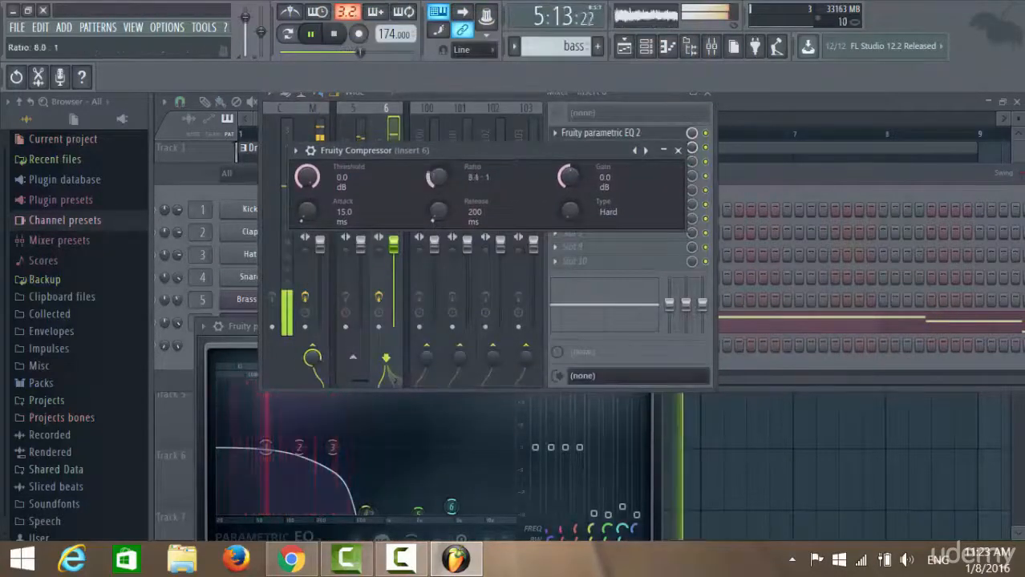
pyautogui.moveTo(307, 177); pyautogui.dragTo(307, 199)
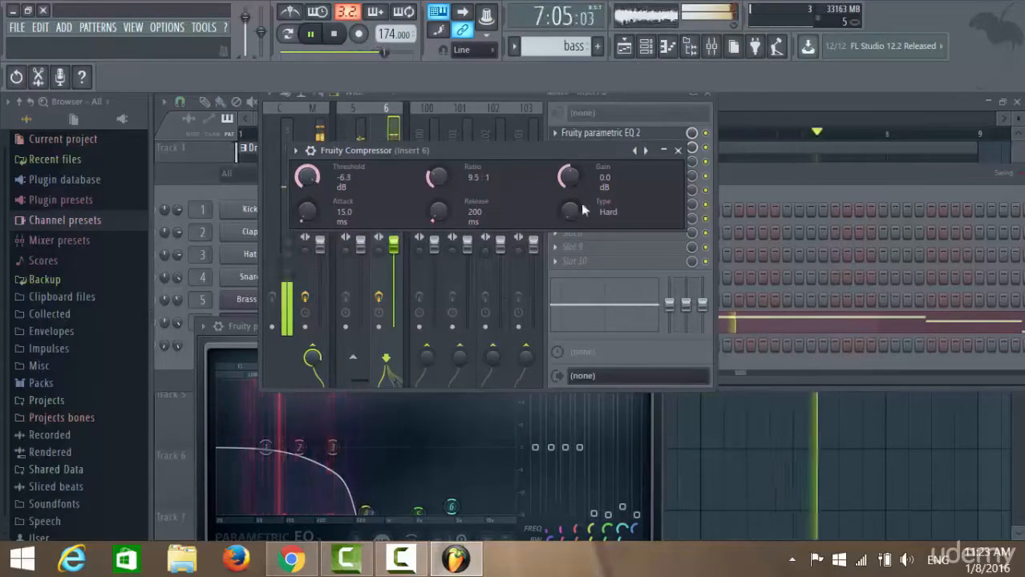
pyautogui.moveTo(571, 180)
pyautogui.mouseDown()
pyautogui.moveTo(571, 164)
pyautogui.moveTo(572, 197)
pyautogui.mouseUp()
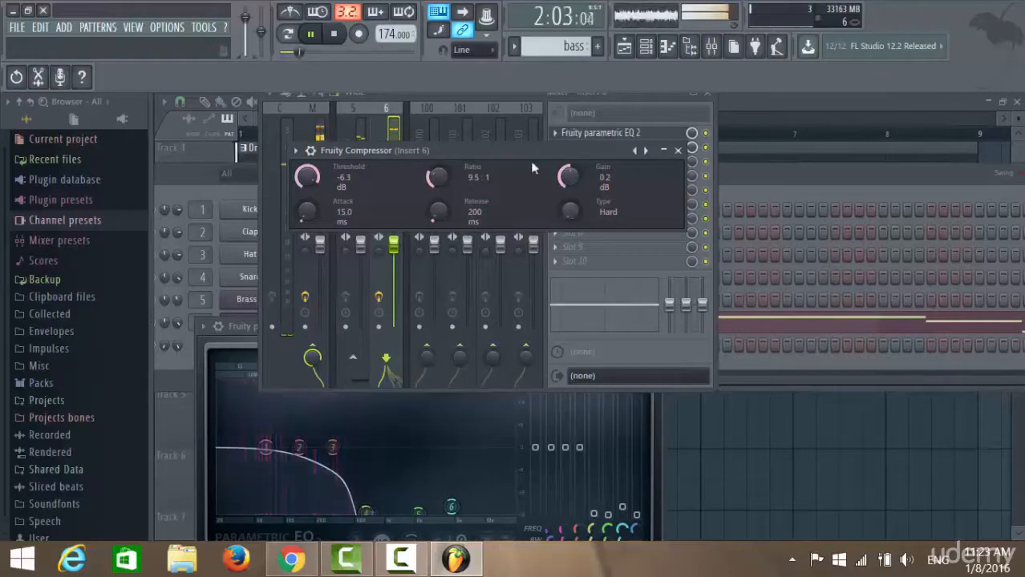
pyautogui.moveTo(524, 151); pyautogui.dragTo(524, 174)
pyautogui.click(678, 173)
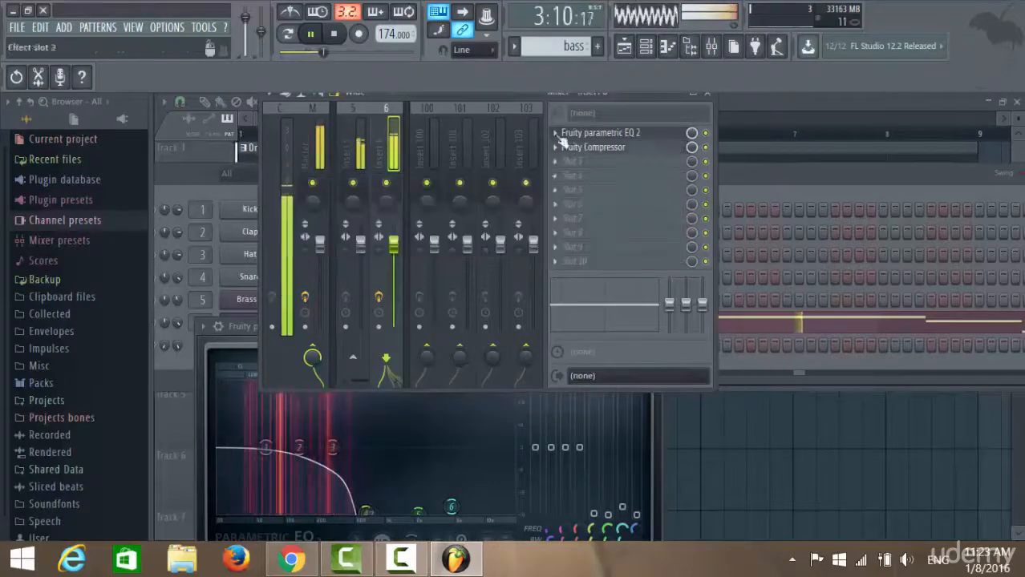
# Pull band 1 of the Insert 6 EQ down at the lowest frequencies to cut the sub bass, and stop playback
pyautogui.moveTo(510, 98); pyautogui.dragTo(515, 211)
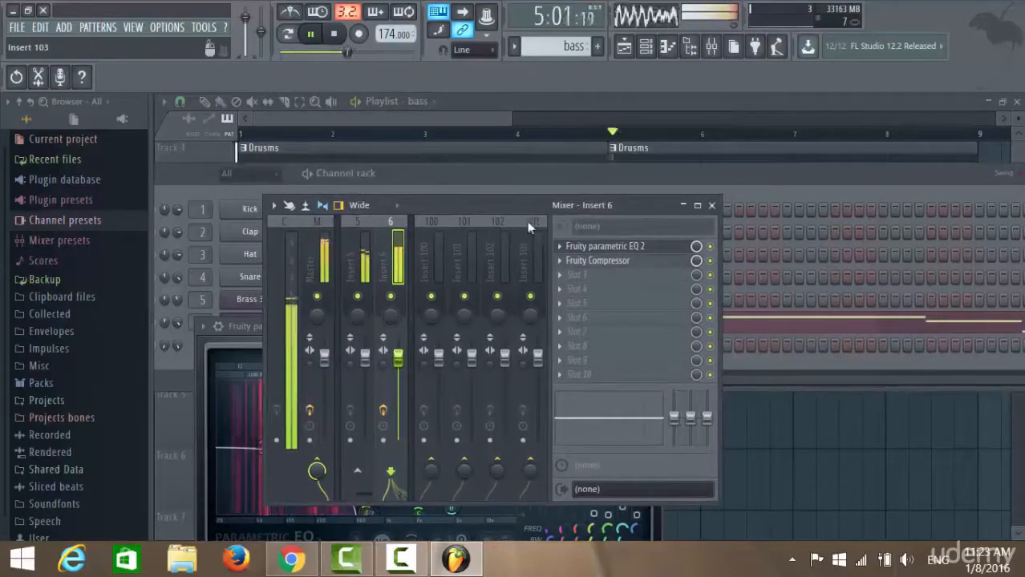
pyautogui.click(238, 340)
pyautogui.moveTo(265, 447); pyautogui.dragTo(219, 481)
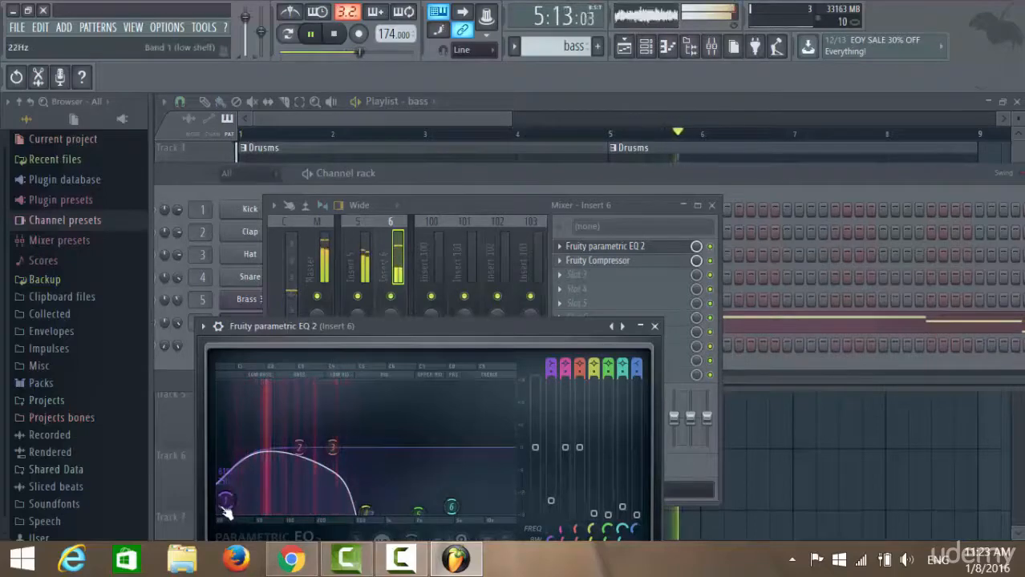
pyautogui.moveTo(226, 510); pyautogui.dragTo(278, 418)
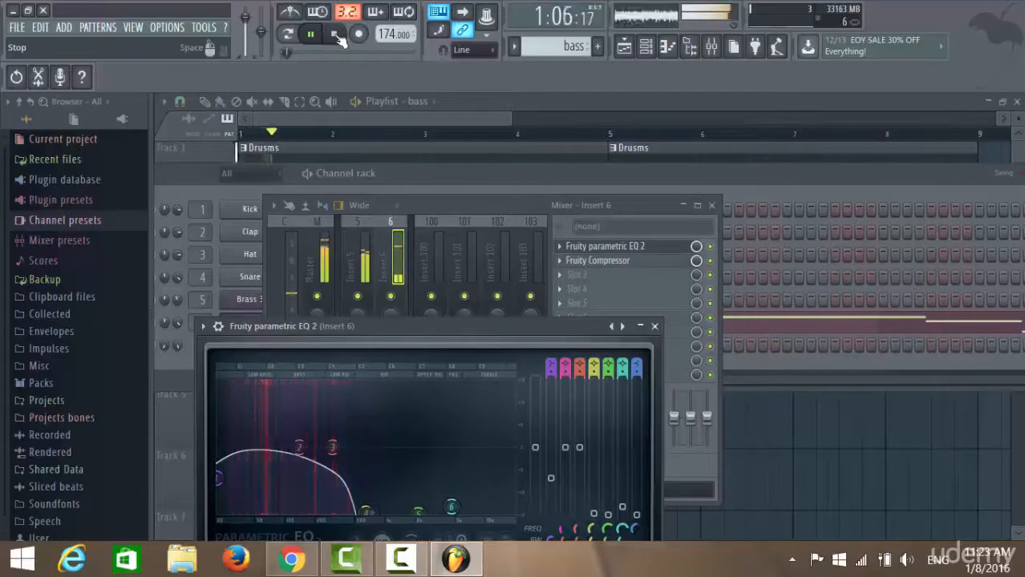
pyautogui.moveTo(413, 326); pyautogui.dragTo(428, 302)
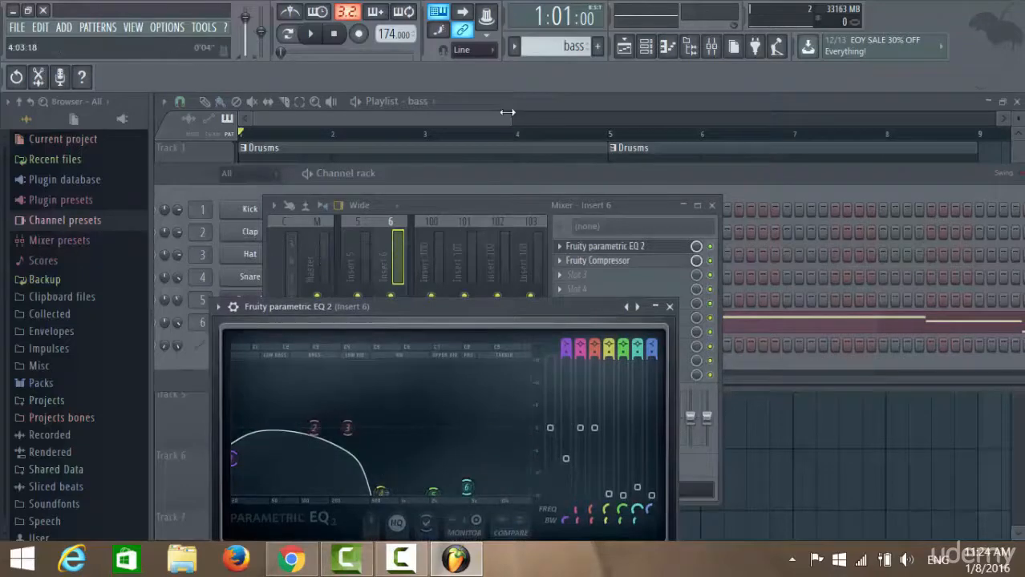
# Bring the channel rack forward and show the Brass 3 channel's mixer track, Insert 5
pyautogui.click(534, 203)
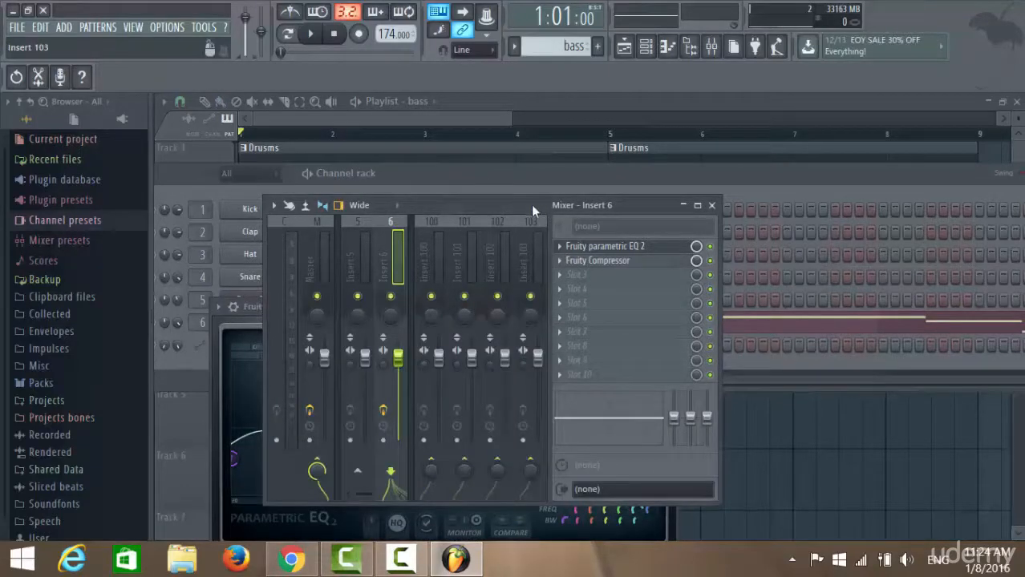
pyautogui.moveTo(428, 209); pyautogui.dragTo(453, 278)
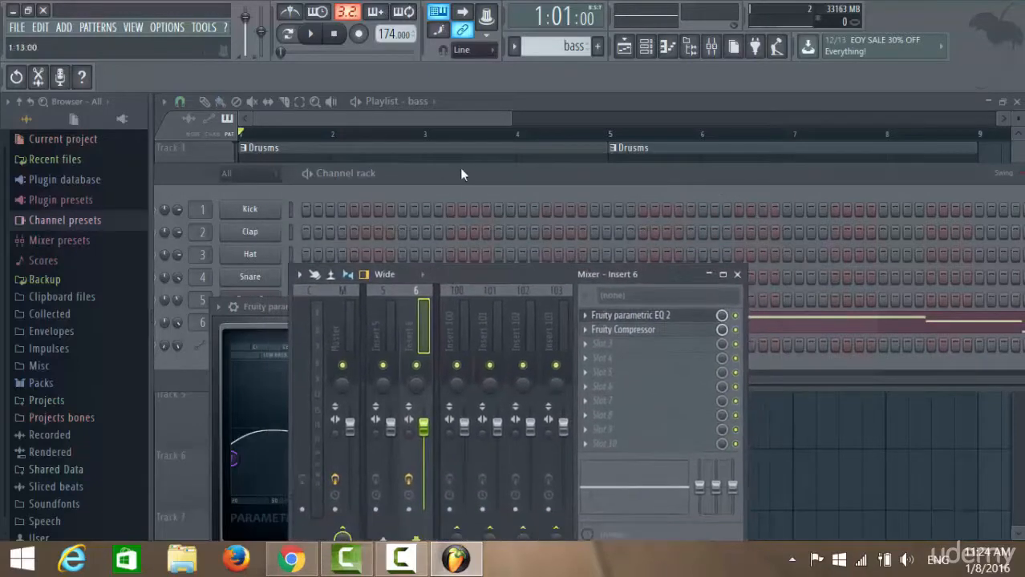
pyautogui.click(459, 167)
pyautogui.rightClick(255, 305)
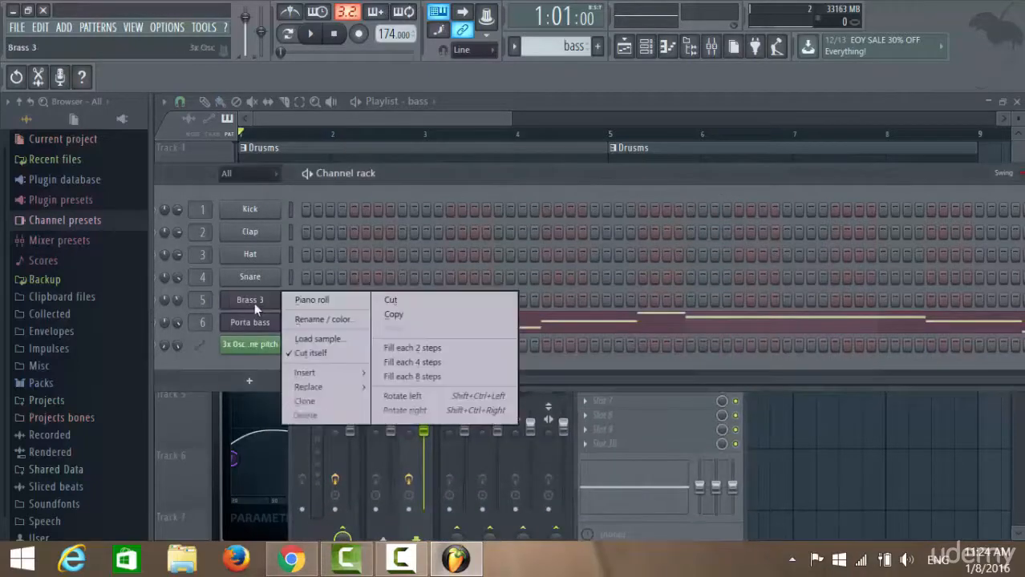
pyautogui.click(199, 301)
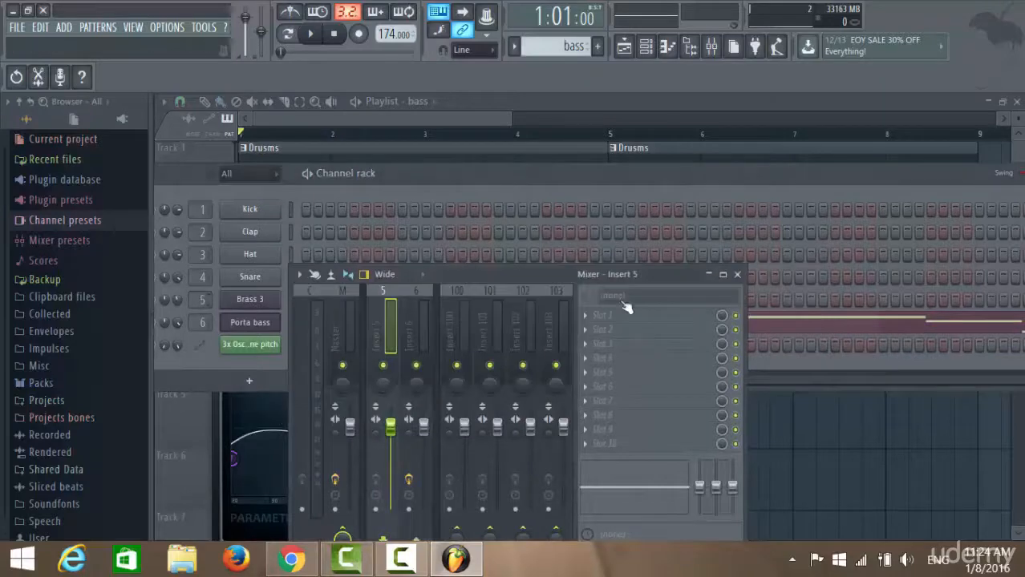
# Load Fruity Parametric EQ 2 into the first effect slot of Insert 5
pyautogui.click(595, 319)
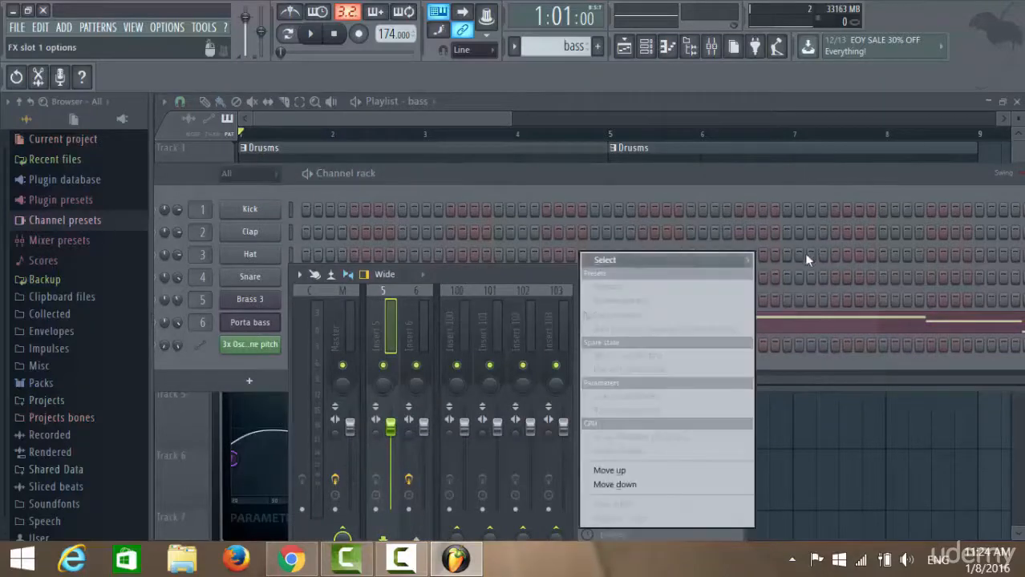
pyautogui.moveTo(717, 259)
pyautogui.click(818, 261)
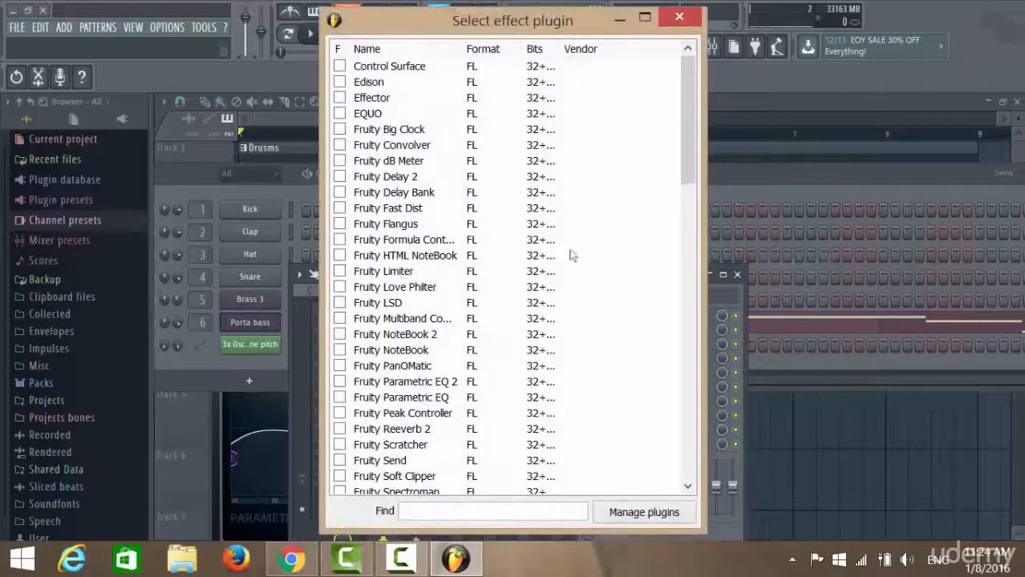
pyautogui.moveTo(691, 111); pyautogui.dragTo(597, 197)
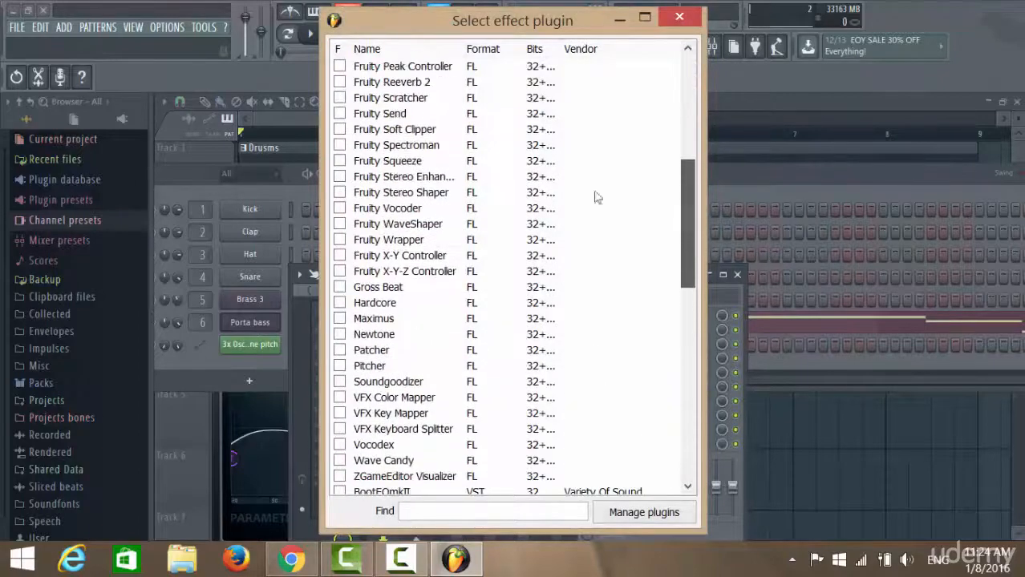
pyautogui.moveTo(692, 238); pyautogui.dragTo(693, 178)
pyautogui.doubleClick(377, 235)
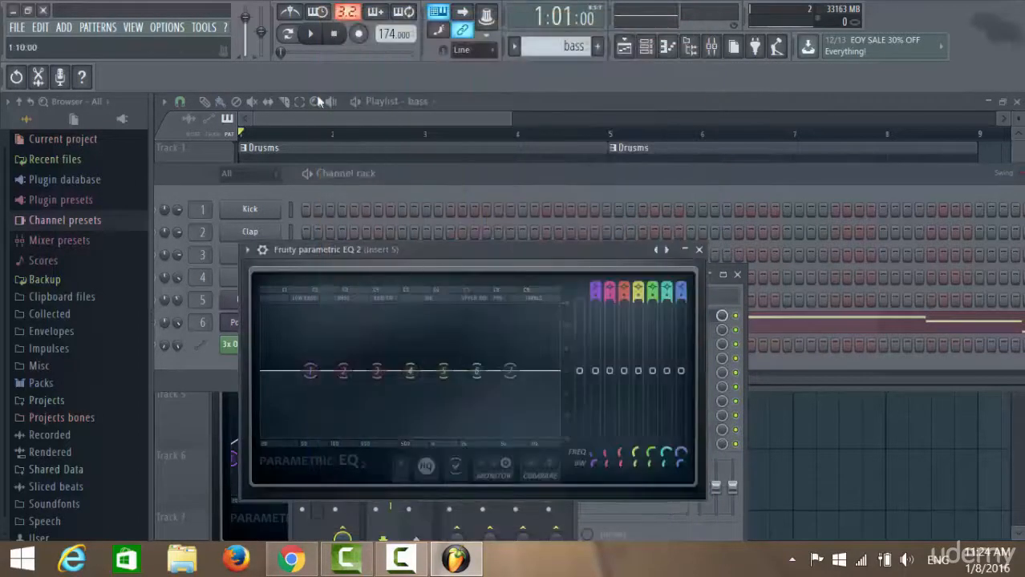
# During playback, cut Insert 5's low end with band 1 of its EQ, steepen that slope, lower band 2 slightly, and stop playback
pyautogui.click(311, 33)
pyautogui.moveTo(309, 370); pyautogui.dragTo(337, 434)
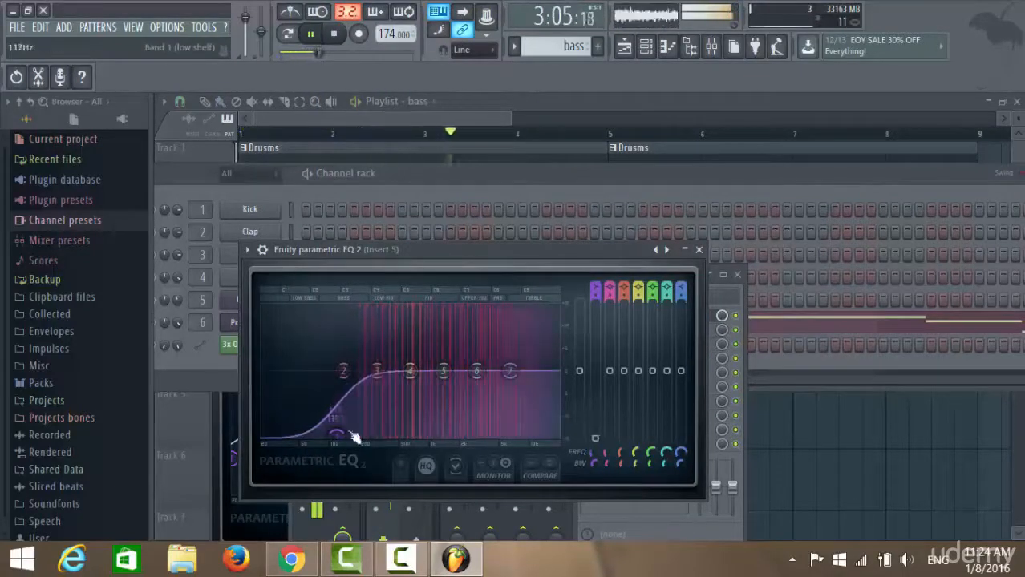
pyautogui.moveTo(594, 463); pyautogui.dragTo(595, 479)
pyautogui.scroll(-3, 337, 434)
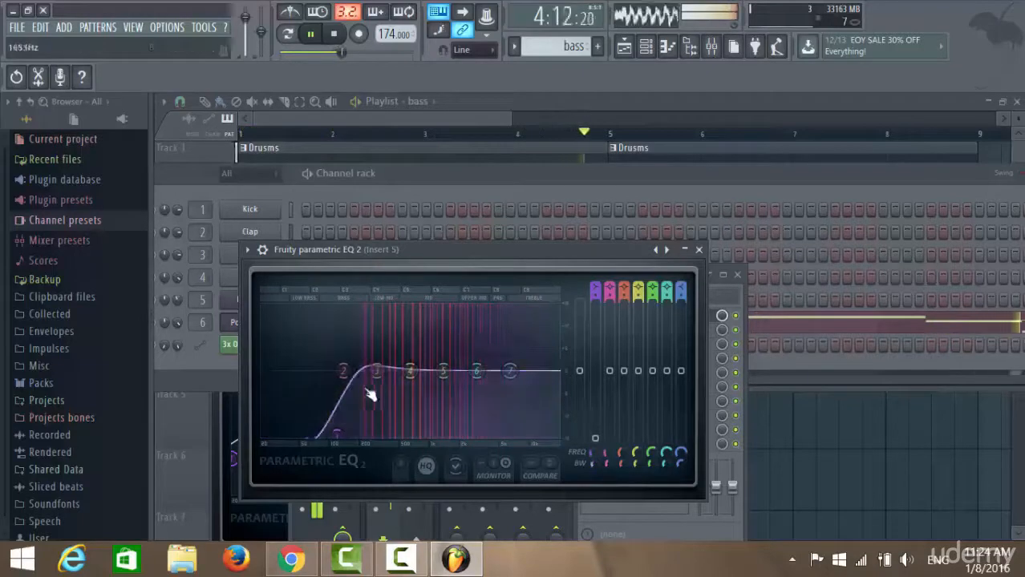
pyautogui.moveTo(343, 372); pyautogui.dragTo(343, 381)
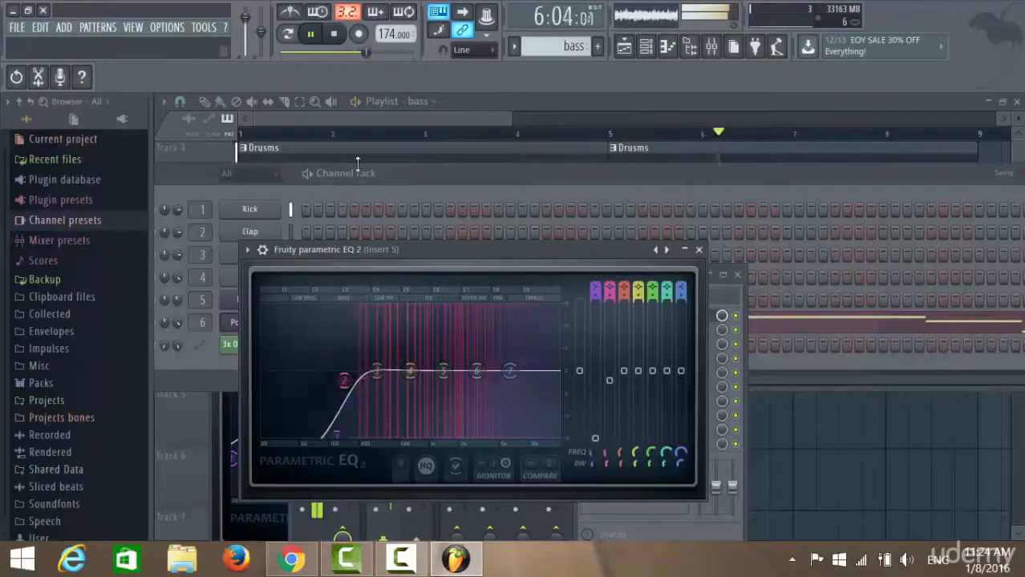
pyautogui.click(420, 173)
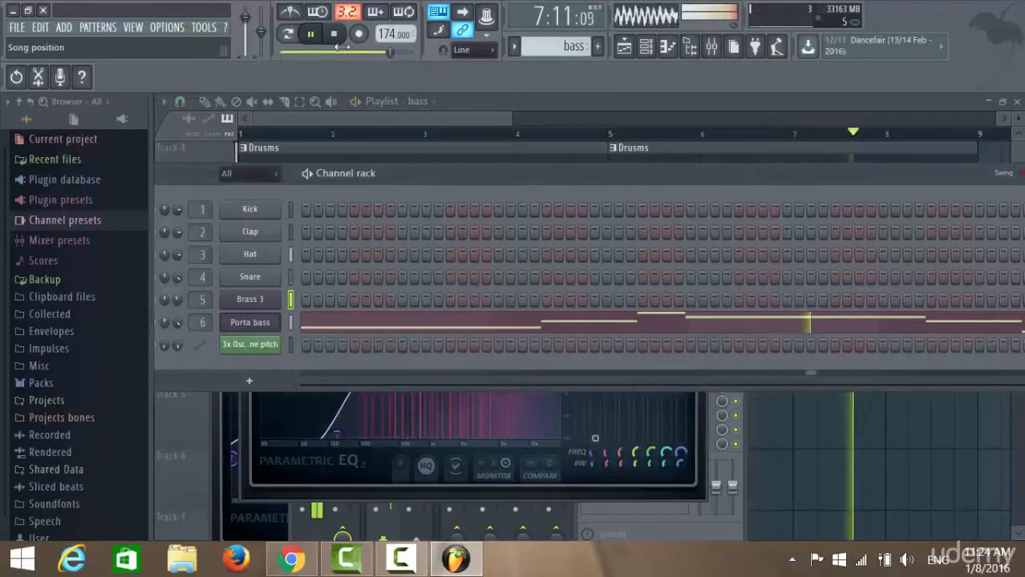
pyautogui.press('space')
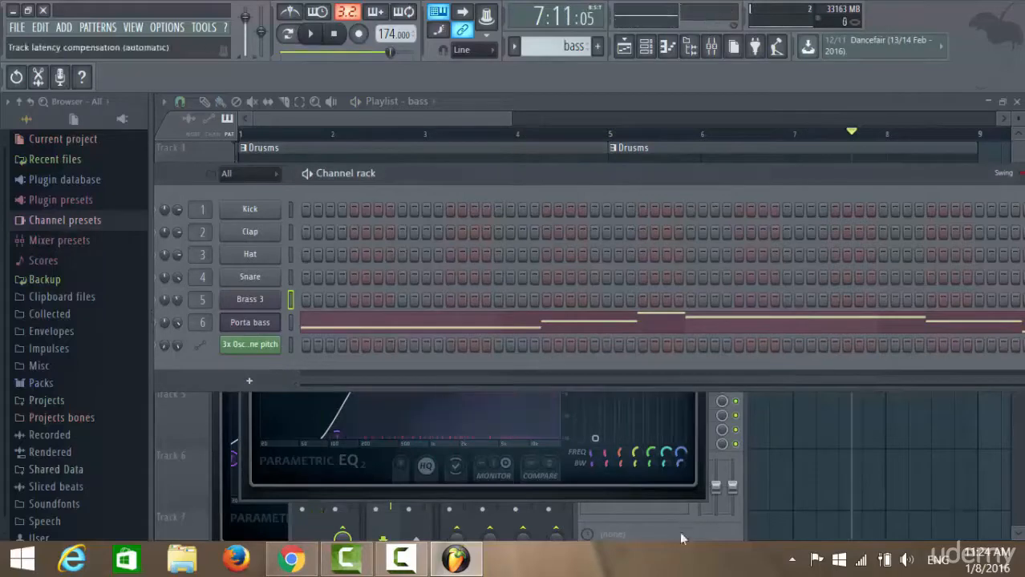
# Bring the mixer to the front, widen and reposition it, and show the mixer tracks from Insert 1 onward
pyautogui.click(680, 531)
pyautogui.click(342, 313)
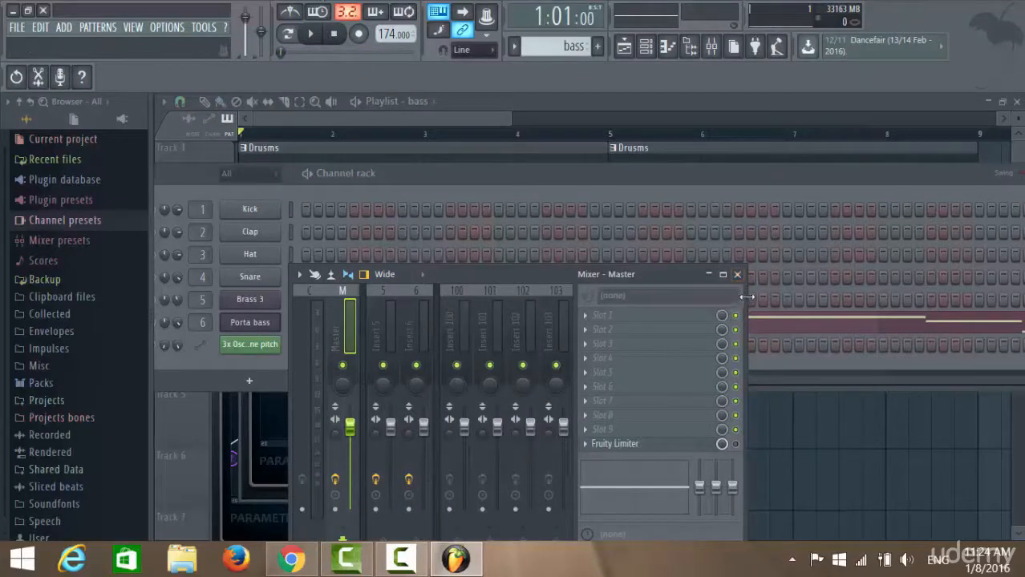
pyautogui.moveTo(746, 297); pyautogui.dragTo(989, 296)
pyautogui.moveTo(447, 274); pyautogui.dragTo(389, 184)
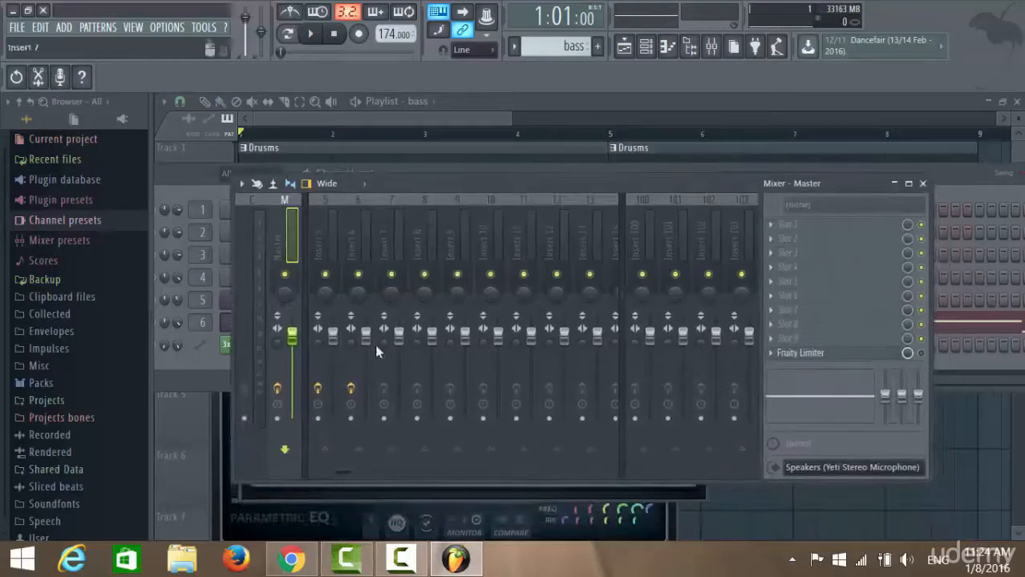
pyautogui.moveTo(343, 478); pyautogui.dragTo(300, 472)
# Play the song and balance the mixer levels by lowering Inserts 6, 5, 4 and 1 and raising Insert 3 slightly
pyautogui.click(310, 35)
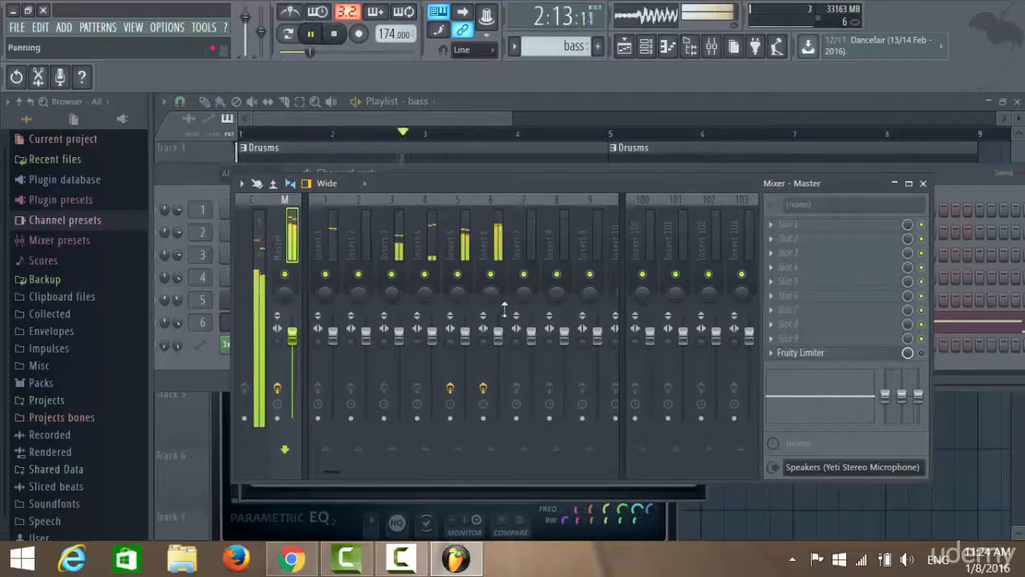
pyautogui.moveTo(501, 337)
pyautogui.mouseDown()
pyautogui.moveTo(498, 359)
pyautogui.moveTo(498, 350)
pyautogui.mouseUp()
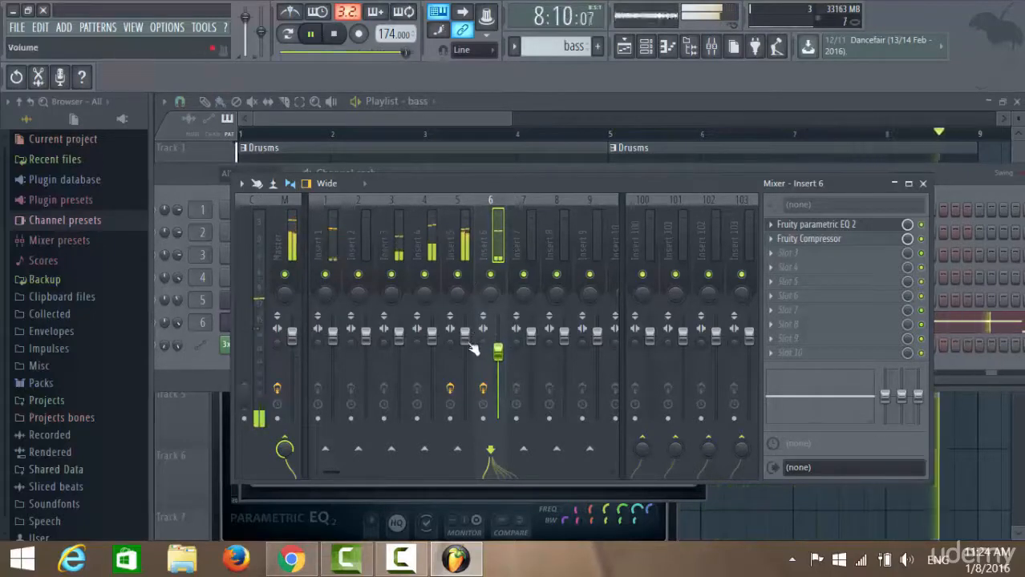
pyautogui.moveTo(464, 335); pyautogui.dragTo(465, 350)
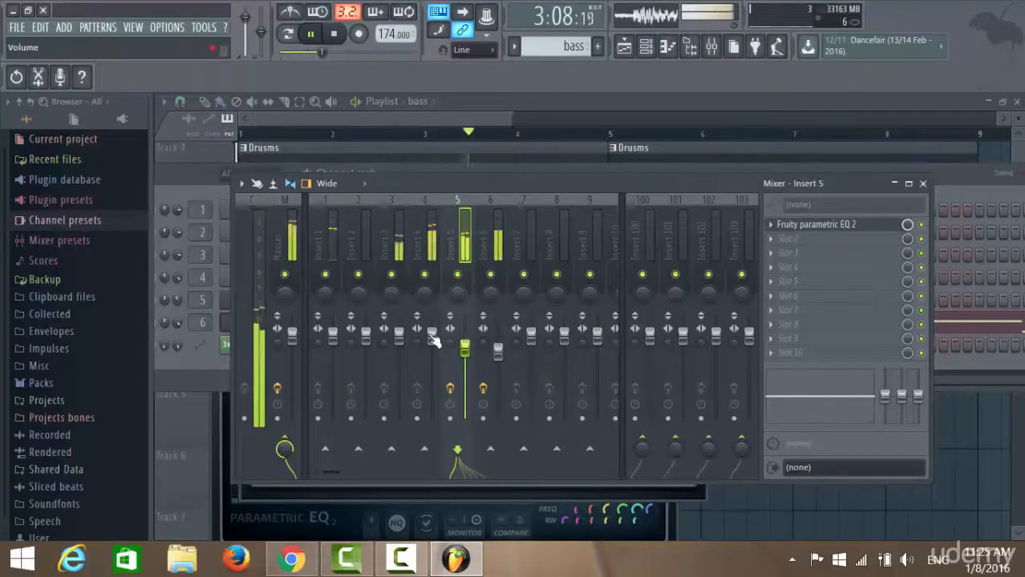
pyautogui.moveTo(430, 336); pyautogui.dragTo(431, 346)
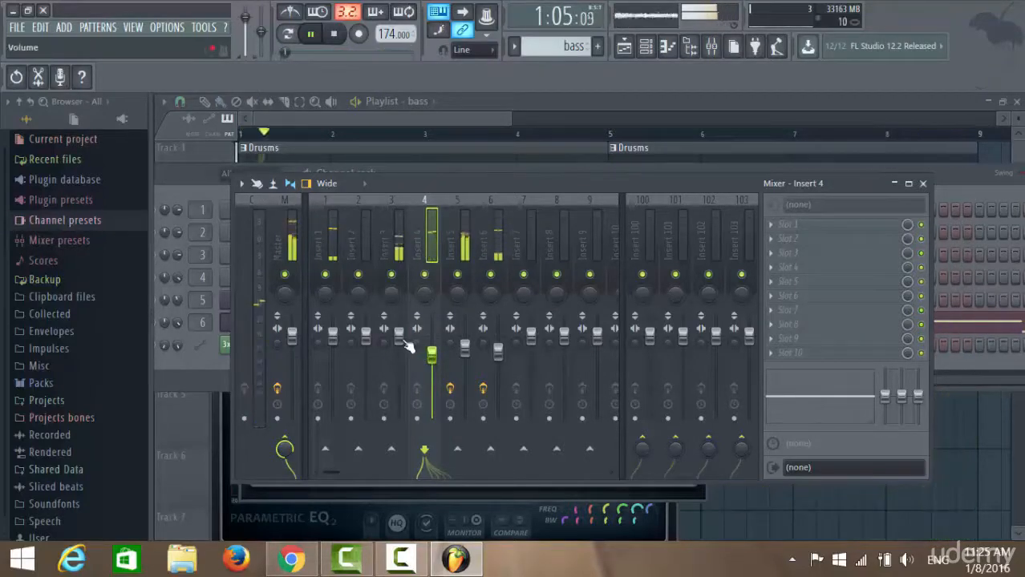
pyautogui.moveTo(399, 337); pyautogui.dragTo(399, 335)
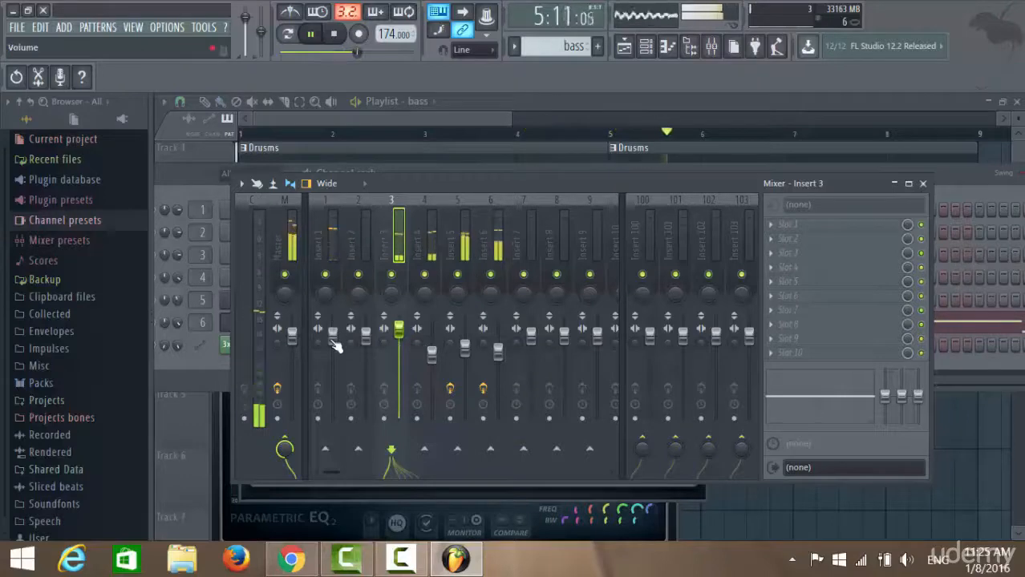
pyautogui.moveTo(332, 334); pyautogui.dragTo(332, 353)
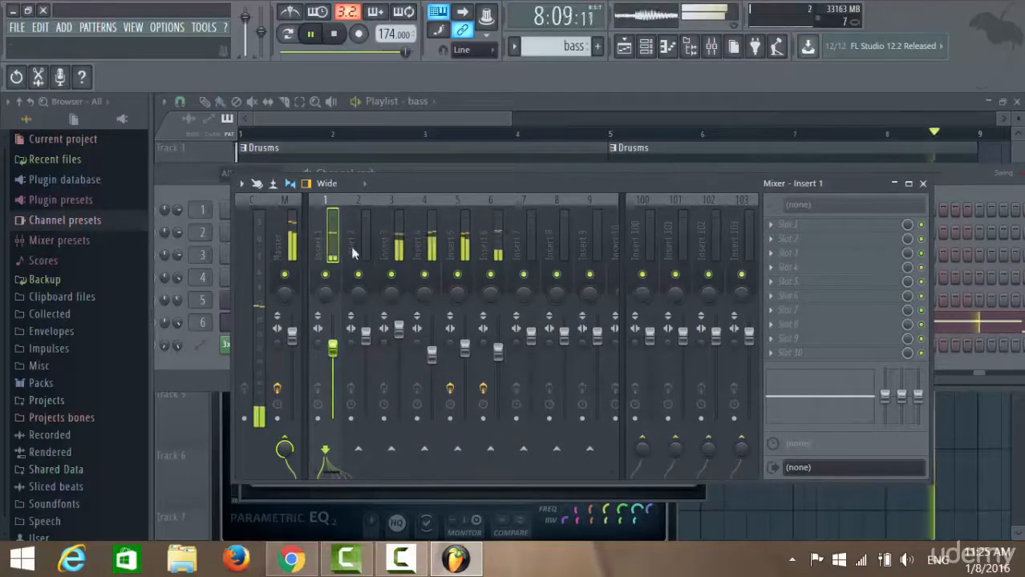
# Load Fruity Parametric EQ 2 into the first effect slot of Insert 1
pyautogui.click(784, 226)
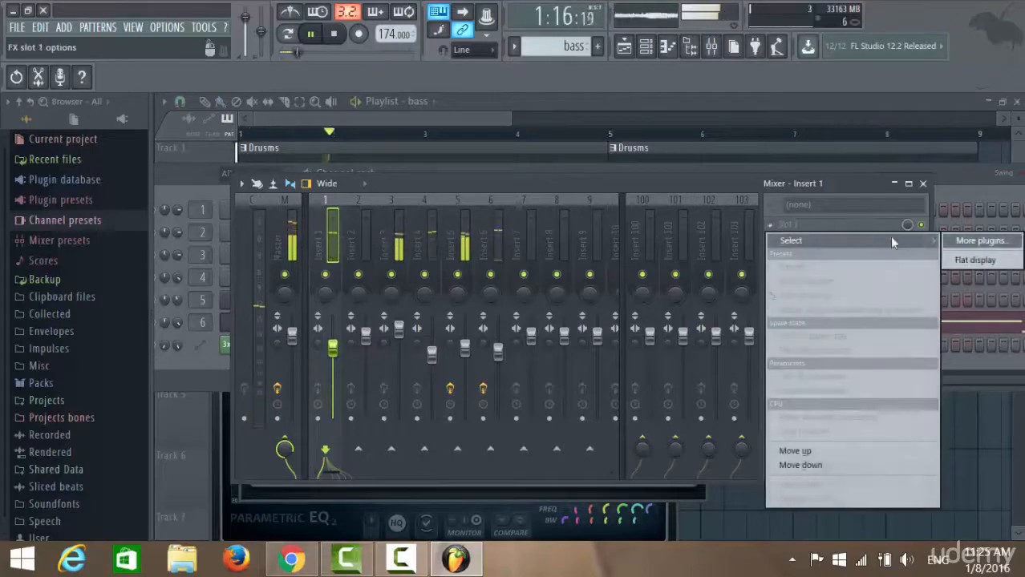
pyautogui.click(980, 240)
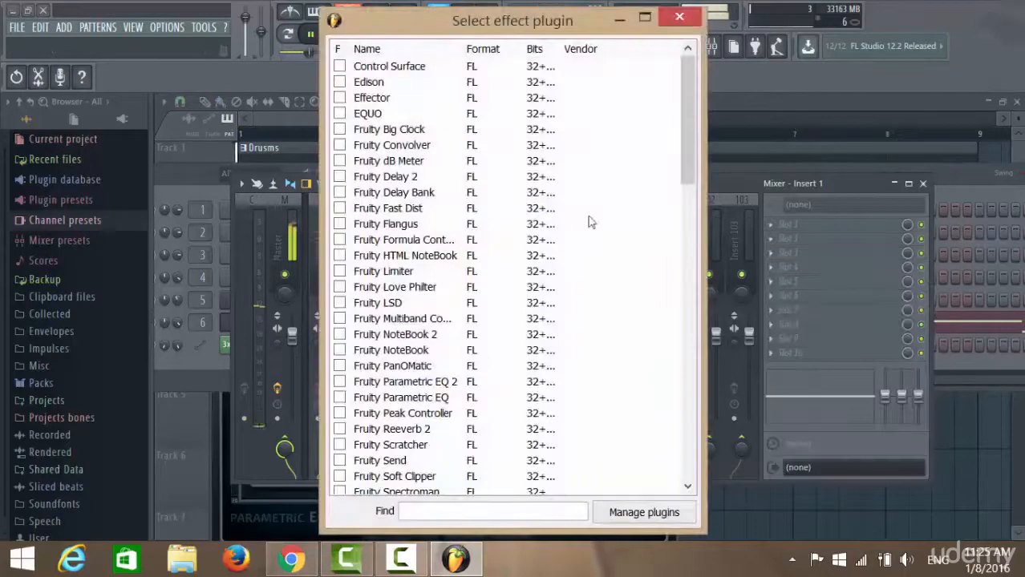
pyautogui.doubleClick(441, 384)
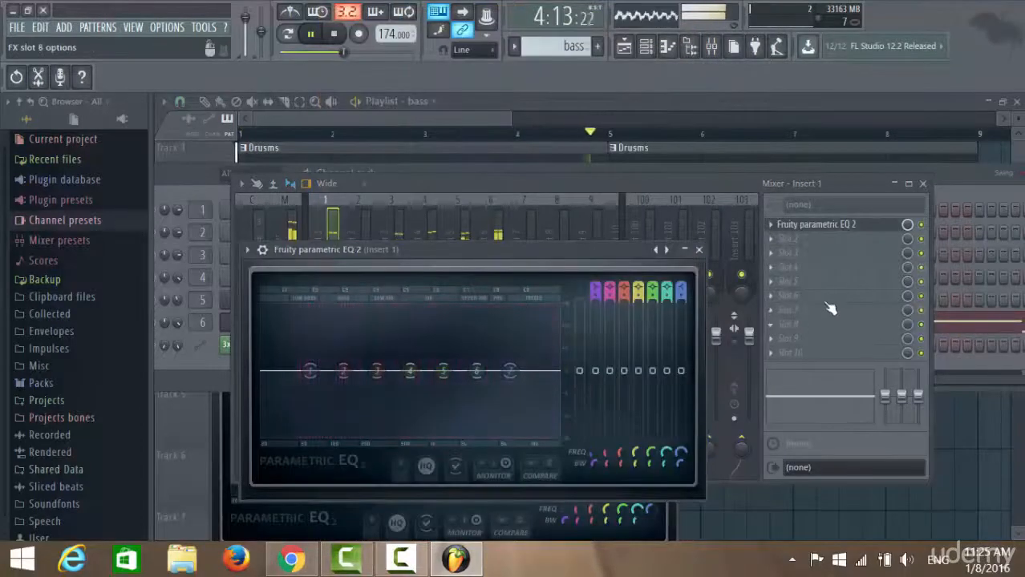
# Shape Insert 1's EQ with band 4, 1 and 7 cuts, a band 6 boost and a roughly 6.3 dB band 2 boost, and return to the mixer
pyautogui.moveTo(410, 372); pyautogui.dragTo(410, 415)
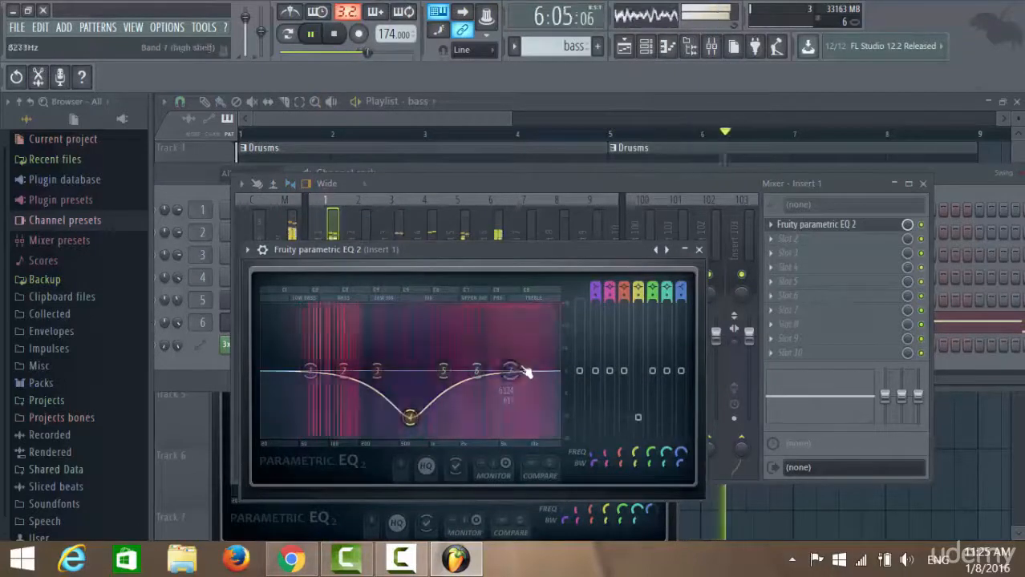
pyautogui.moveTo(511, 374); pyautogui.dragTo(542, 431)
pyautogui.moveTo(476, 373); pyautogui.dragTo(510, 343)
pyautogui.moveTo(343, 371); pyautogui.dragTo(263, 434)
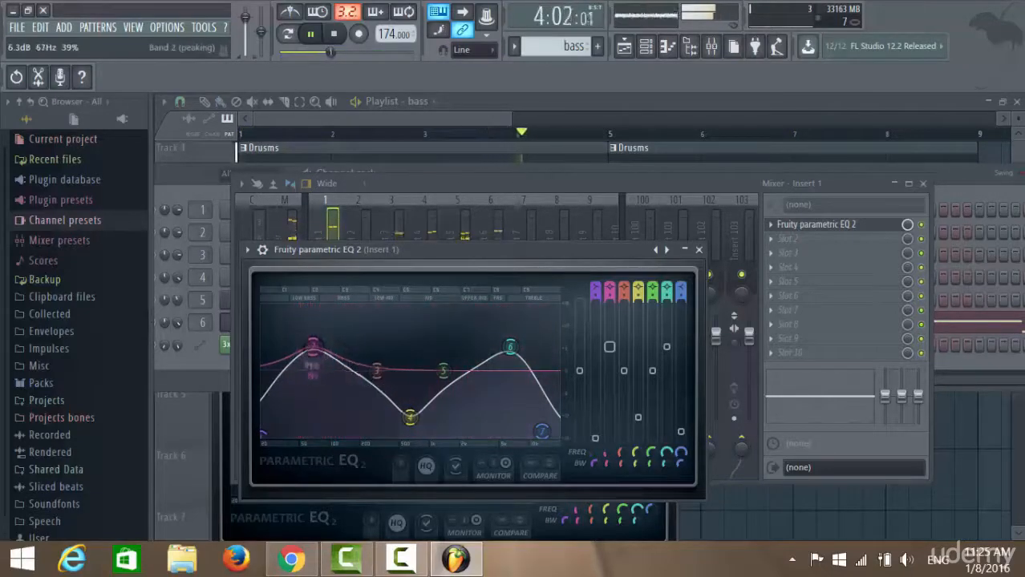
pyautogui.moveTo(313, 347); pyautogui.dragTo(306, 347)
pyautogui.moveTo(607, 464); pyautogui.dragTo(606, 472)
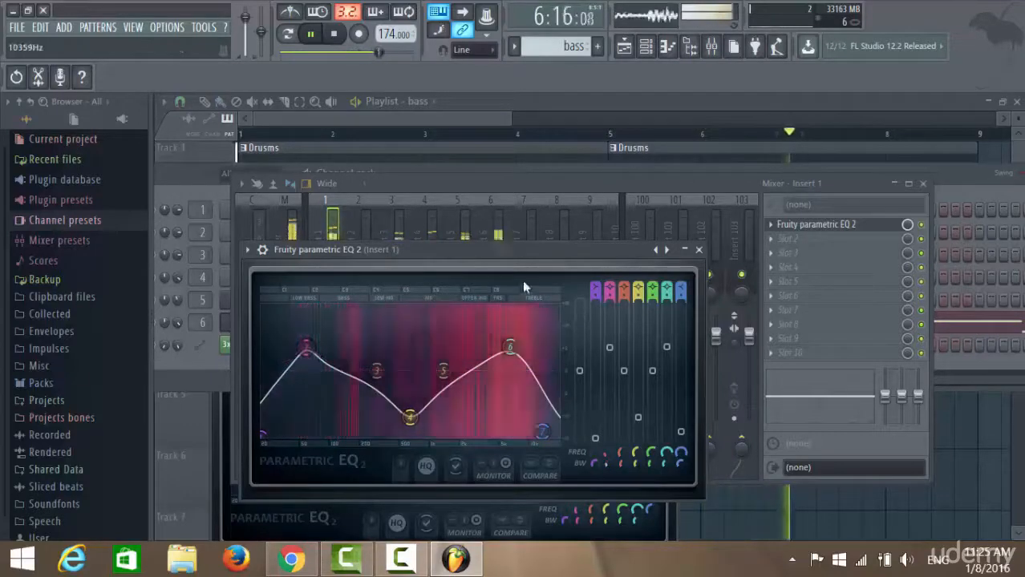
pyautogui.click(567, 185)
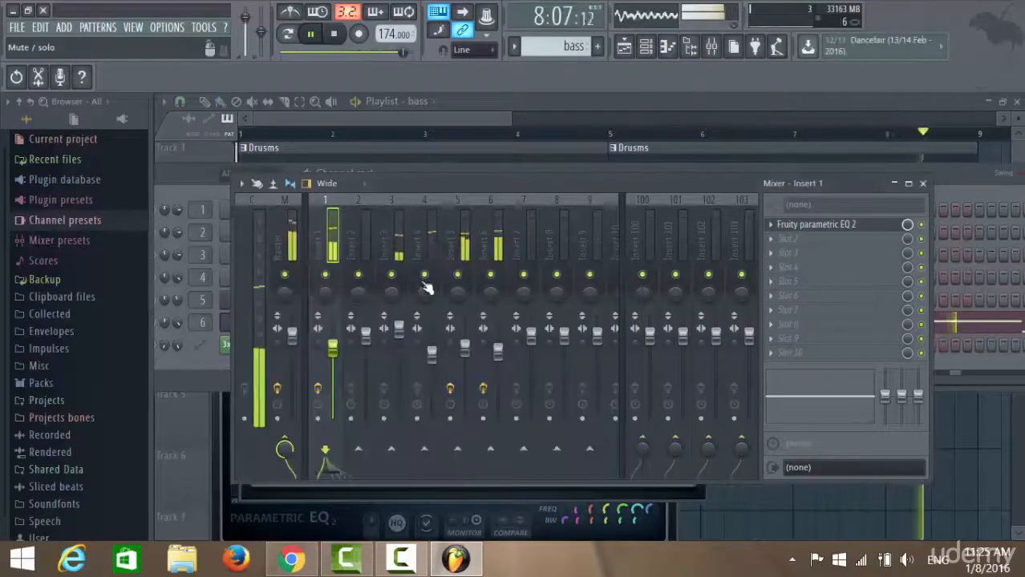
# Load Fruity Compressor into the second effect slot of Insert 1
pyautogui.click(790, 238)
pyautogui.moveTo(803, 253)
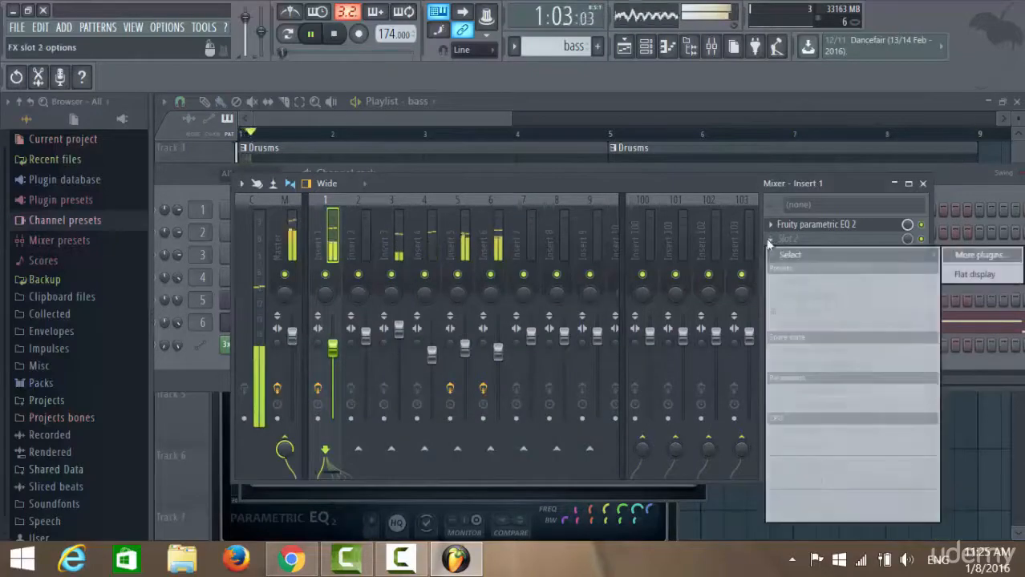
pyautogui.click(979, 255)
pyautogui.moveTo(688, 160); pyautogui.dragTo(692, 401)
pyautogui.doubleClick(396, 176)
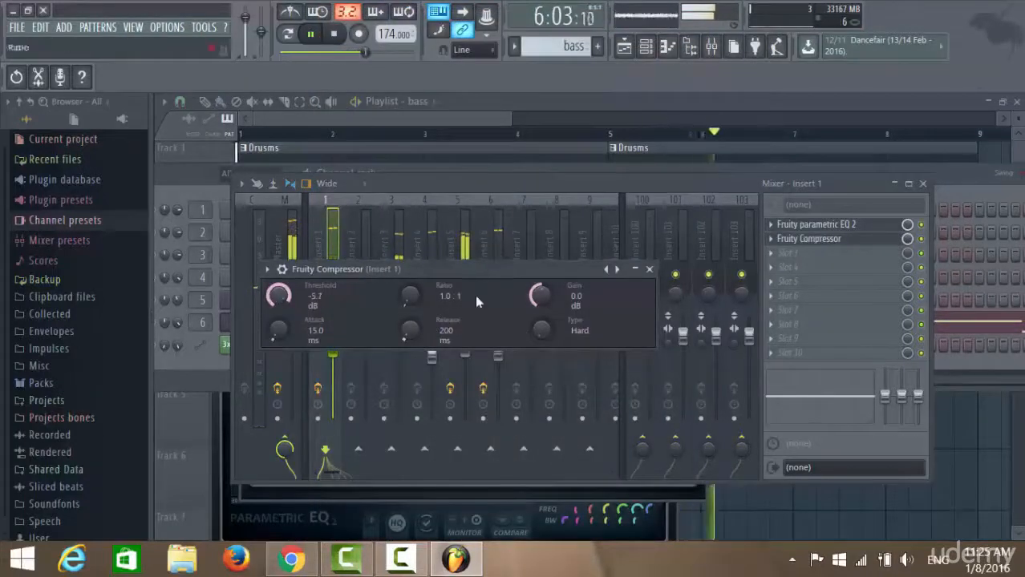
# Set Insert 1's compressor to a -5.7 dB threshold, 12.8:1 ratio and 3.0 dB gain, and return to the mixer
pyautogui.moveTo(412, 297); pyautogui.dragTo(409, 242)
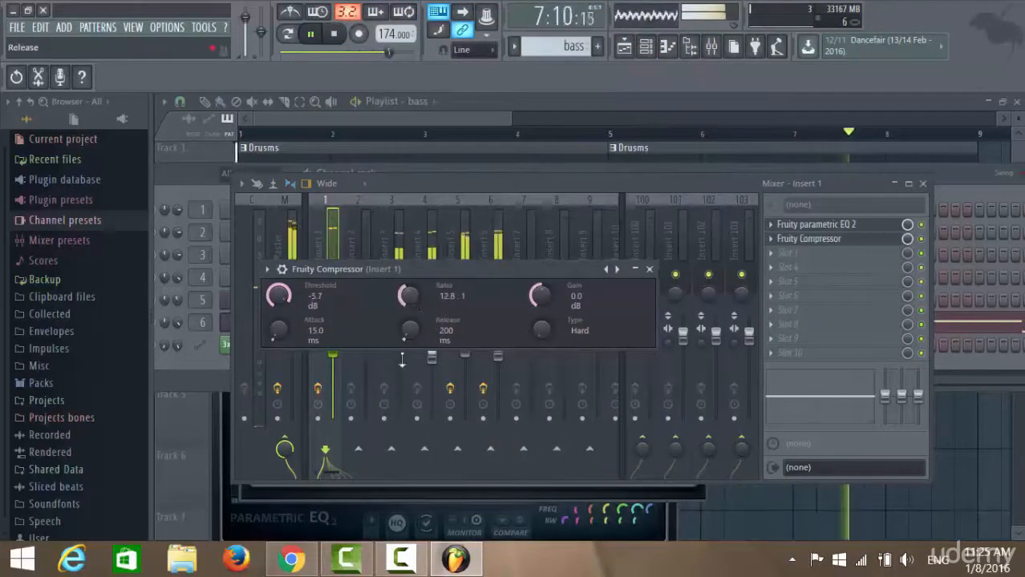
pyautogui.moveTo(551, 293); pyautogui.dragTo(550, 282)
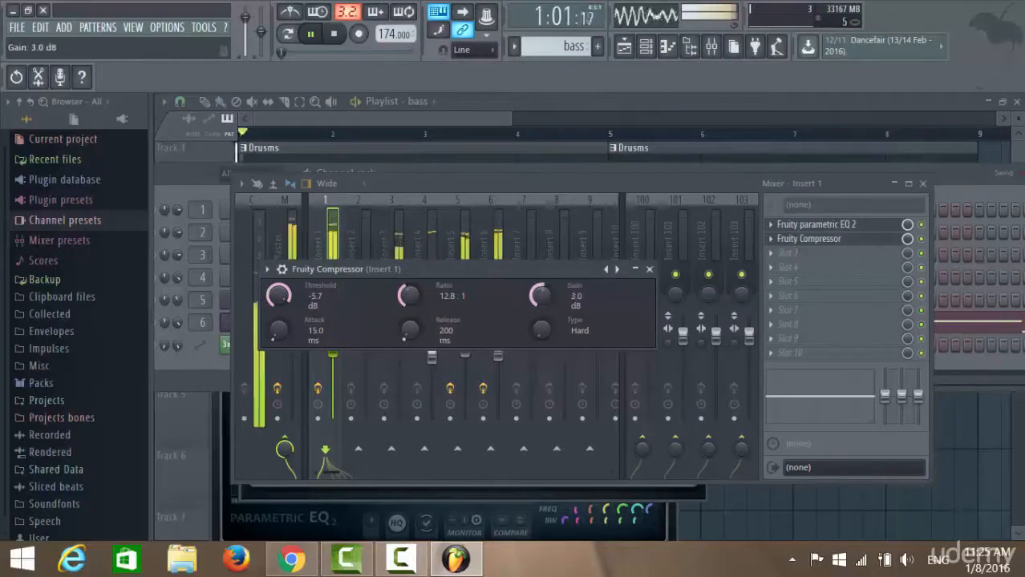
pyautogui.click(453, 184)
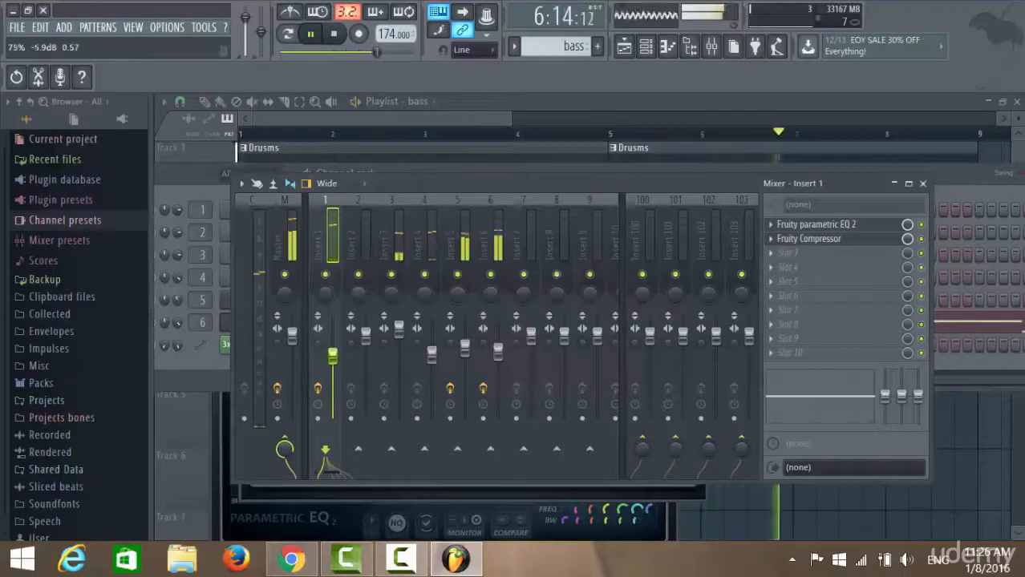
# Lower Insert 1's level to about -7.8 dB and compare the master output with its Fruity Limiter on and off
pyautogui.moveTo(333, 352); pyautogui.dragTo(333, 363)
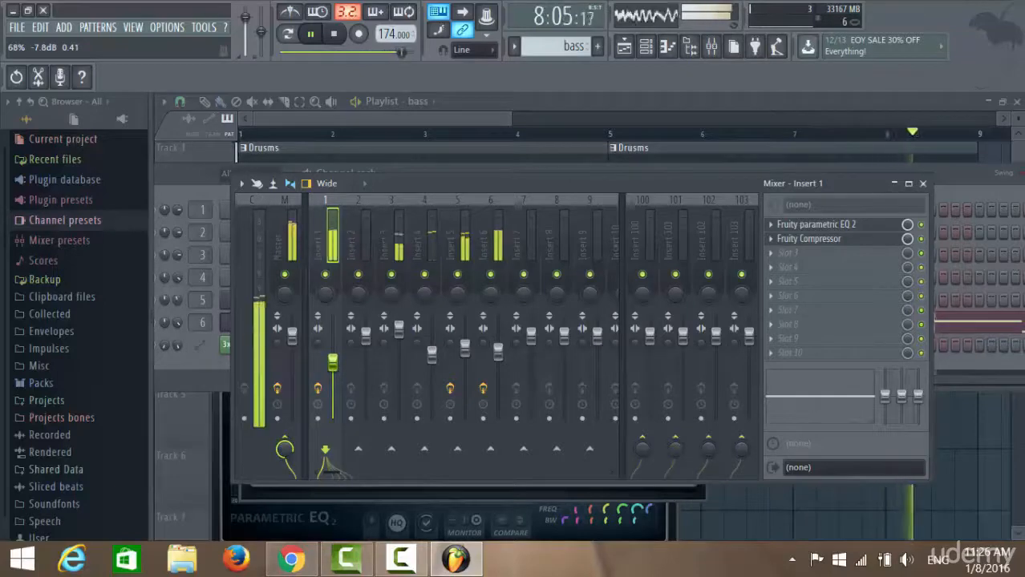
pyautogui.click(308, 255)
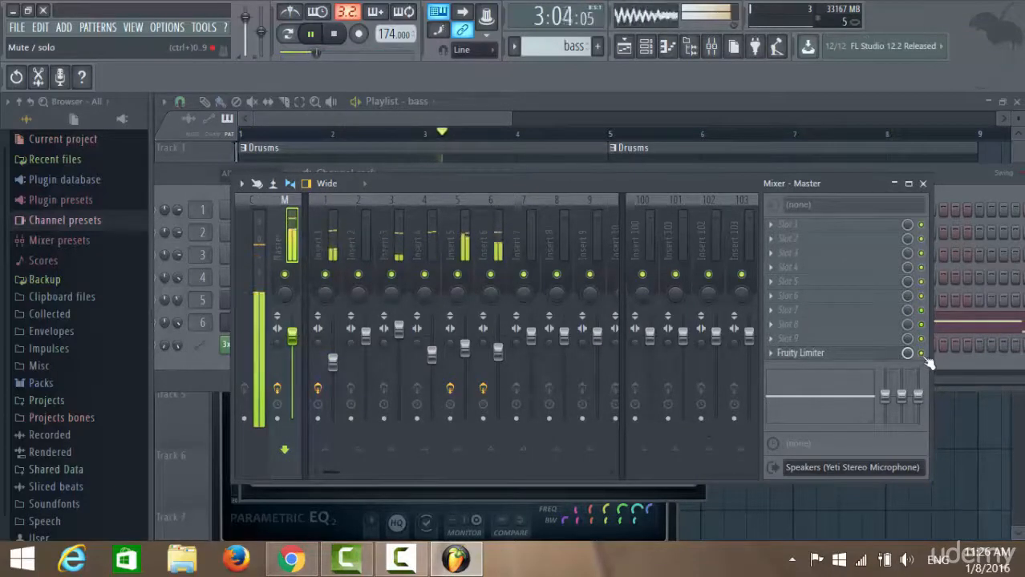
pyautogui.click(921, 353)
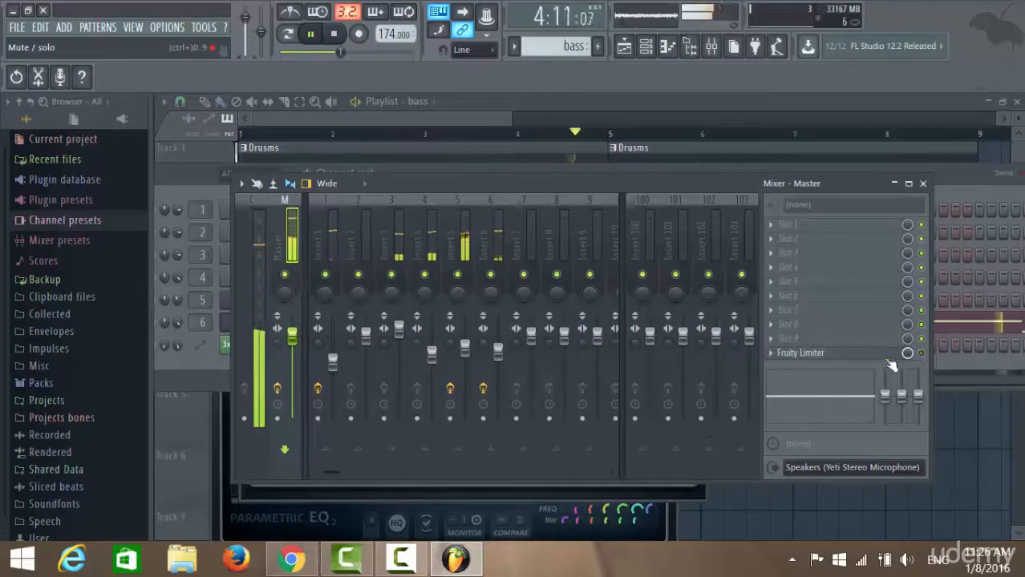
# Raise the Insert 1 level again and set the Insert 4 level to about -3.7 dB
pyautogui.click(333, 362)
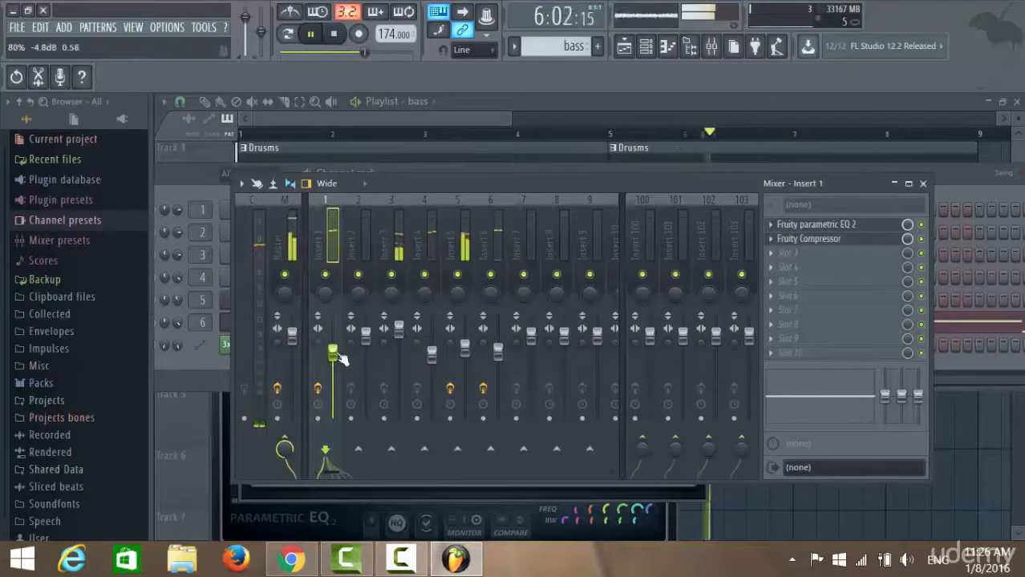
pyautogui.moveTo(341, 358); pyautogui.dragTo(341, 355)
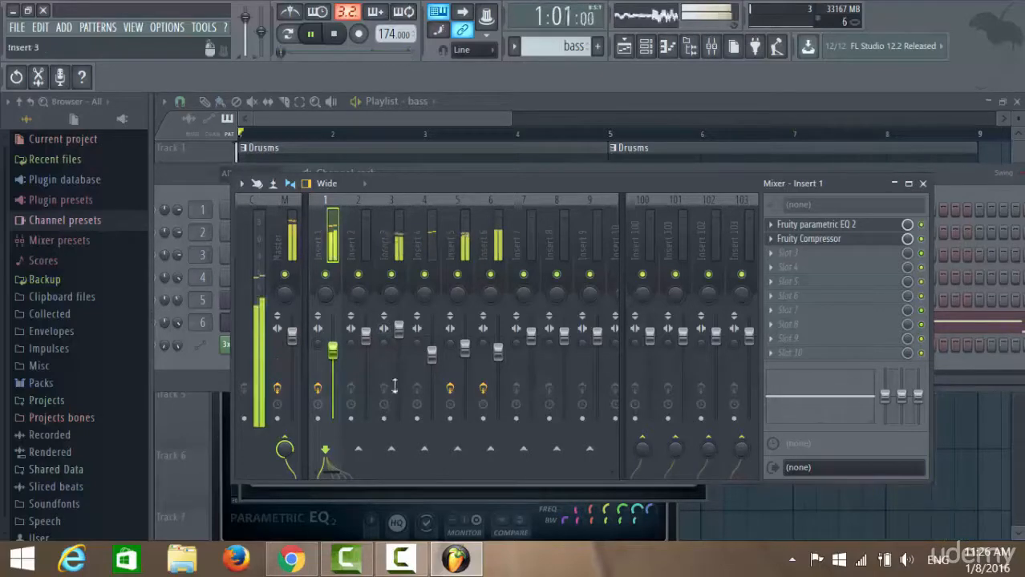
pyautogui.click(431, 354)
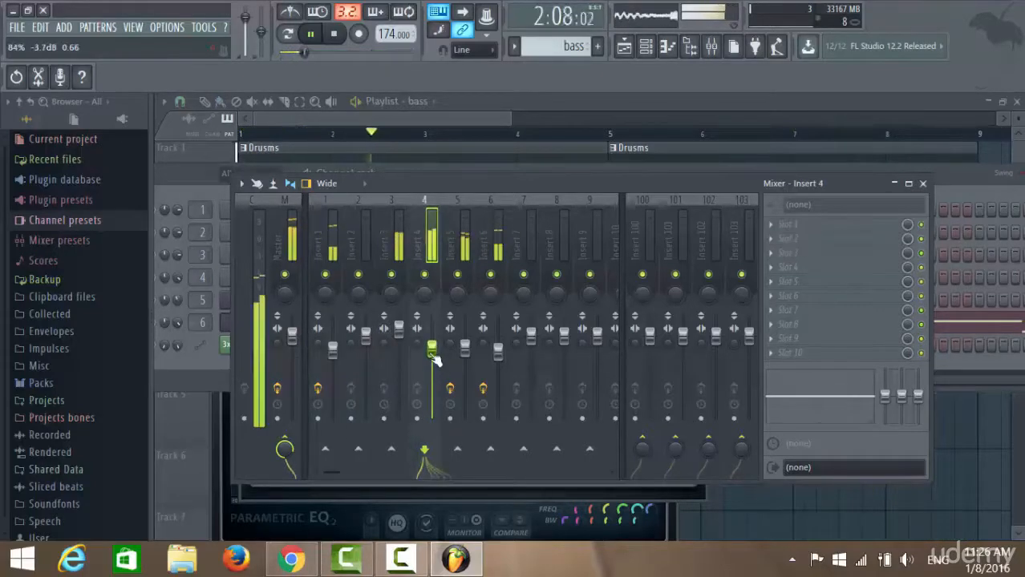
# Load Fruity Parametric EQ 2 into the first effect slot of Insert 4
pyautogui.click(782, 224)
pyautogui.moveTo(882, 240)
pyautogui.click(979, 240)
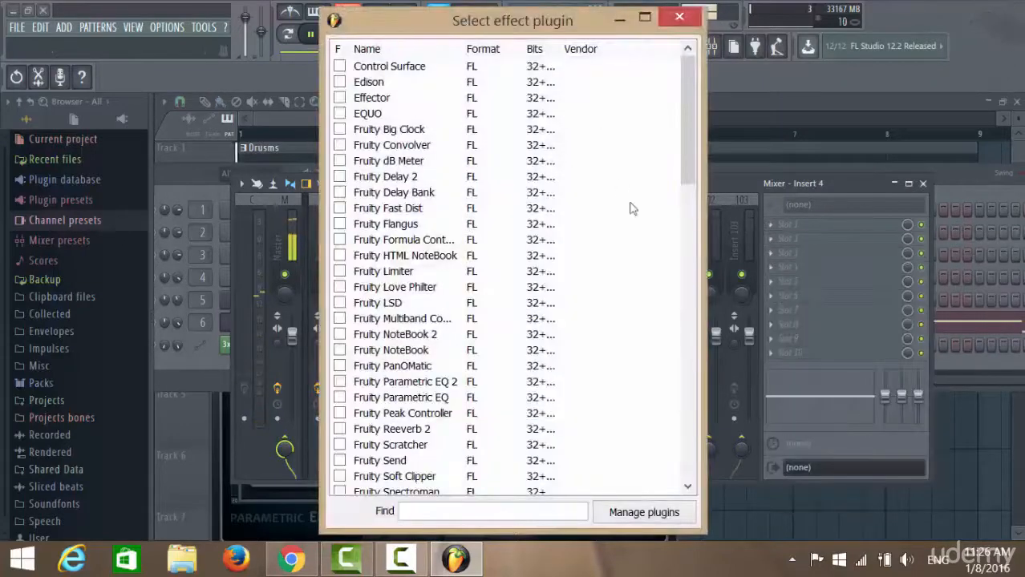
pyautogui.click(439, 383)
pyautogui.doubleClick(439, 383)
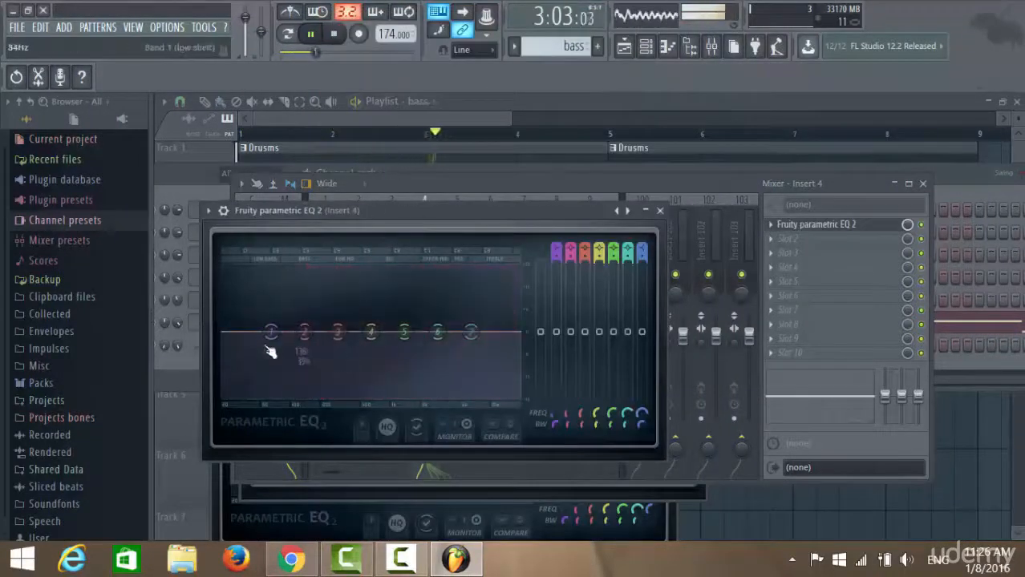
# Shape Insert 4's EQ by cutting the lows with band 1, boosting band 2, dipping band 5 and slightly raising band 7
pyautogui.moveTo(271, 331); pyautogui.dragTo(280, 393)
pyautogui.moveTo(304, 331); pyautogui.dragTo(310, 311)
pyautogui.moveTo(405, 333); pyautogui.dragTo(408, 350)
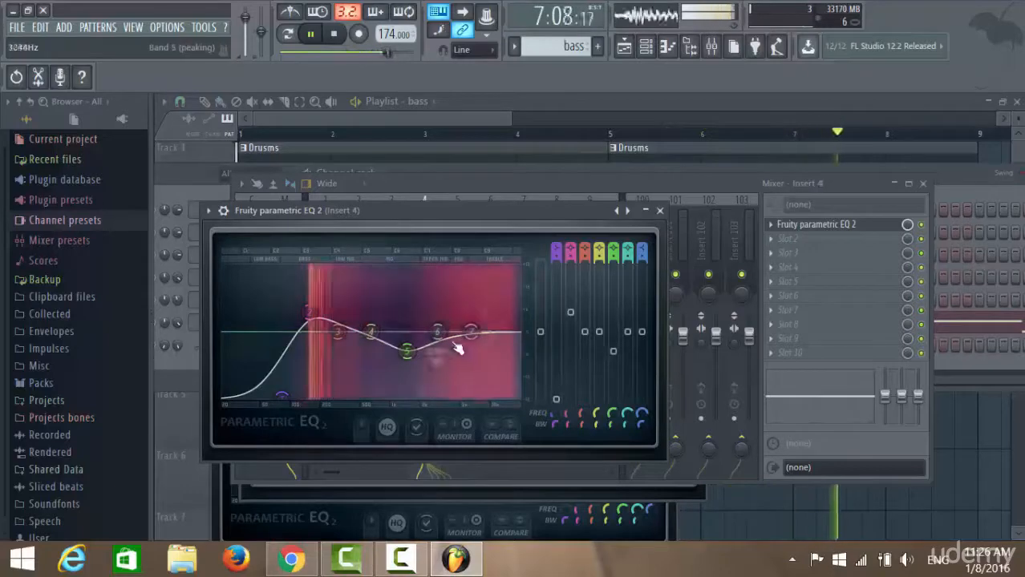
pyautogui.moveTo(472, 335); pyautogui.dragTo(465, 325)
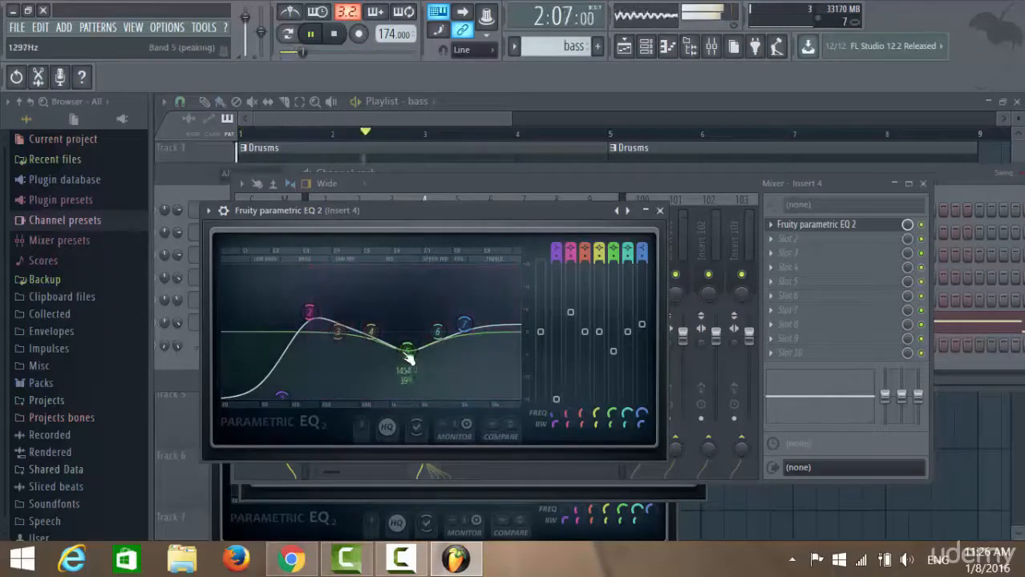
# Deepen the band 5 dip in Insert 4's EQ and load Fruity Compressor into the track's second effect slot
pyautogui.moveTo(409, 359); pyautogui.dragTo(412, 385)
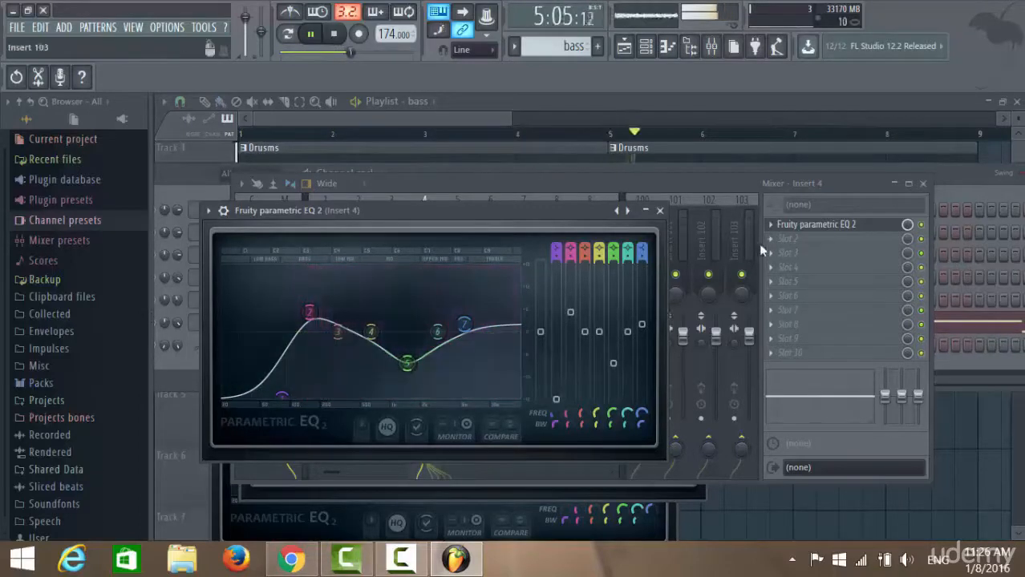
pyautogui.click(785, 240)
pyautogui.moveTo(777, 257)
pyautogui.click(954, 257)
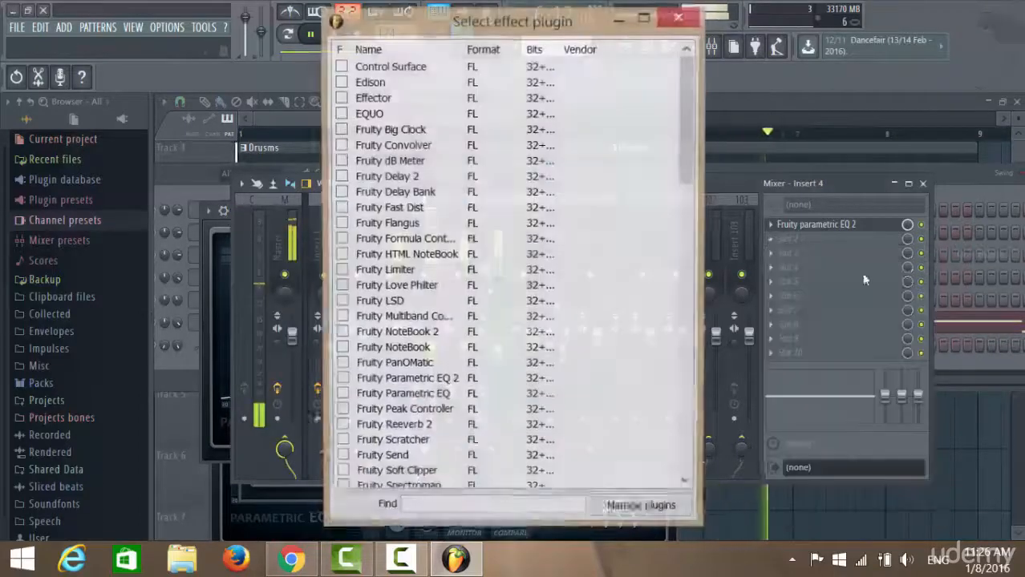
pyautogui.moveTo(685, 182); pyautogui.dragTo(634, 383)
pyautogui.doubleClick(395, 287)
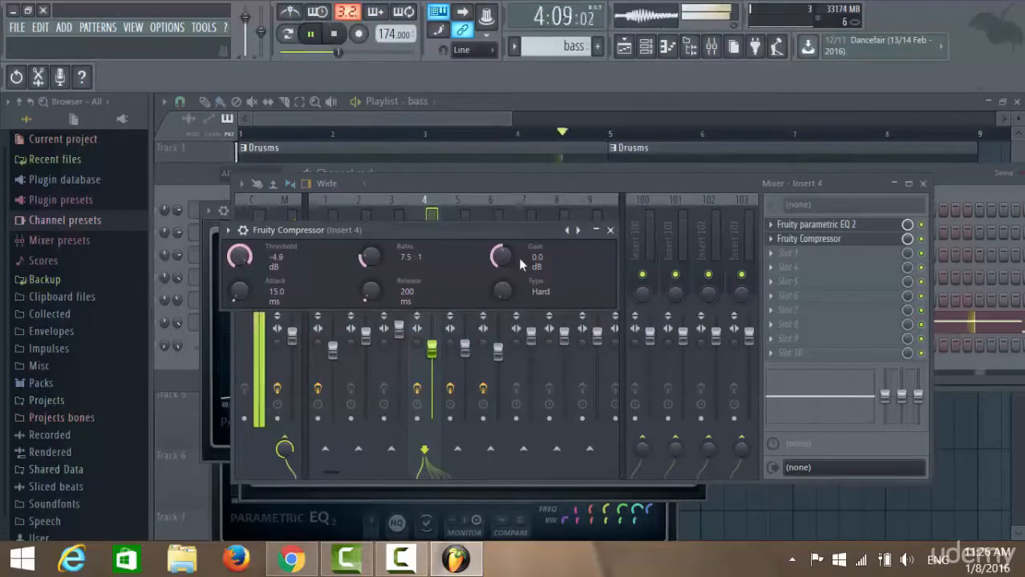
# Set Insert 4's compressor to about -4.6 dB threshold, 7.5:1 ratio and 2.7 dB gain, then check the Master track and stop playback
pyautogui.moveTo(509, 256); pyautogui.dragTo(509, 244)
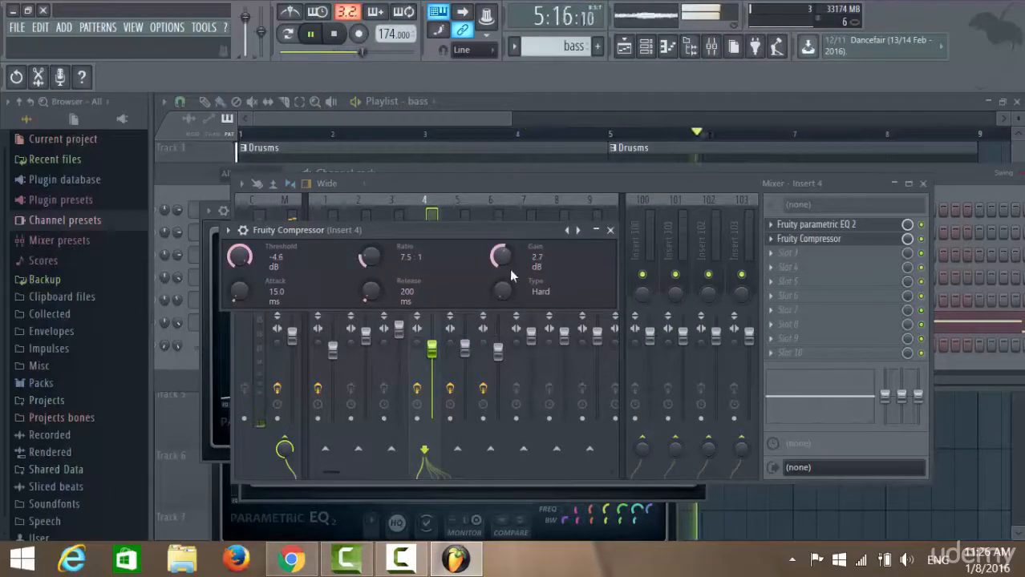
pyautogui.click(609, 230)
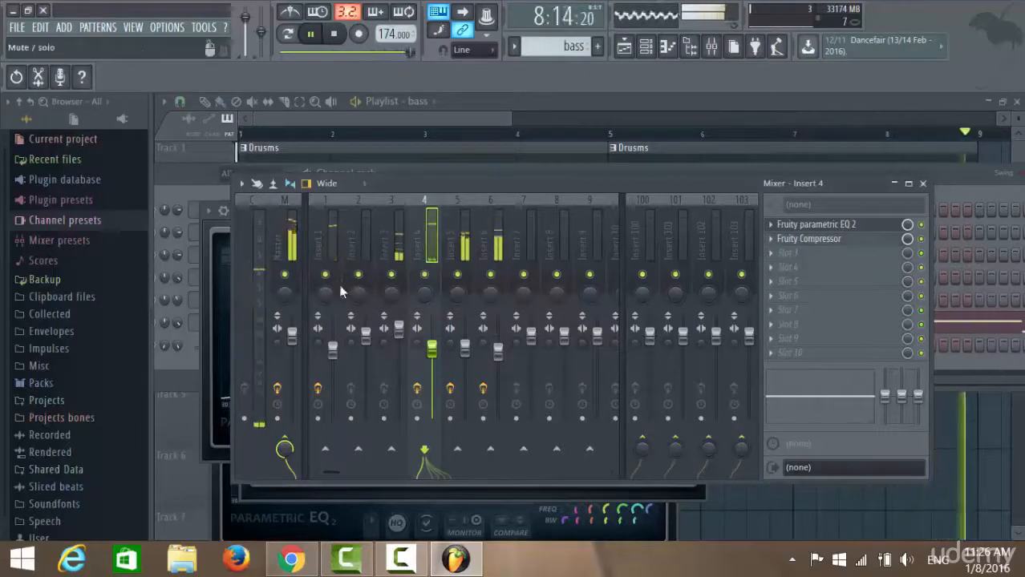
pyautogui.click(274, 225)
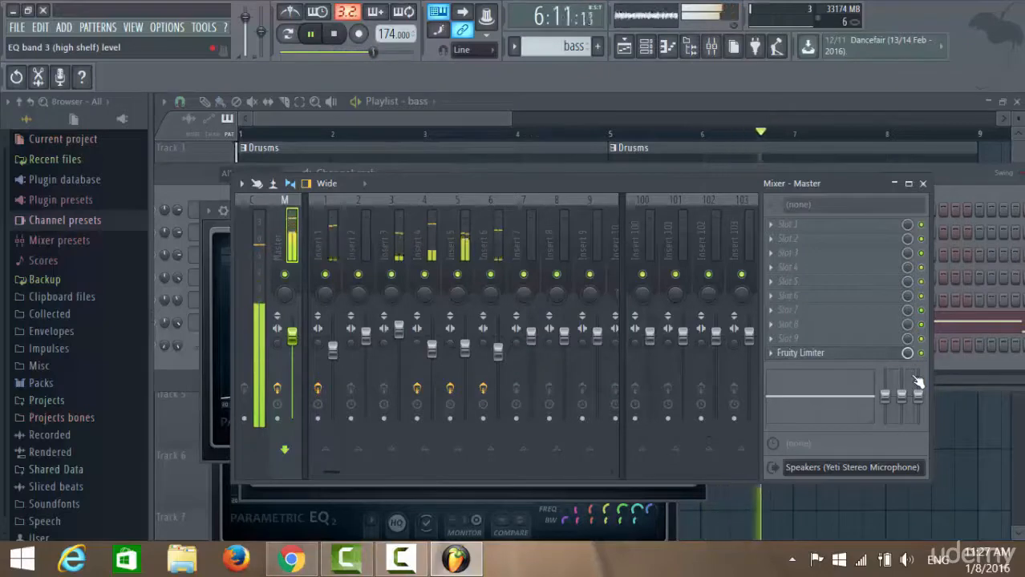
pyautogui.click(334, 37)
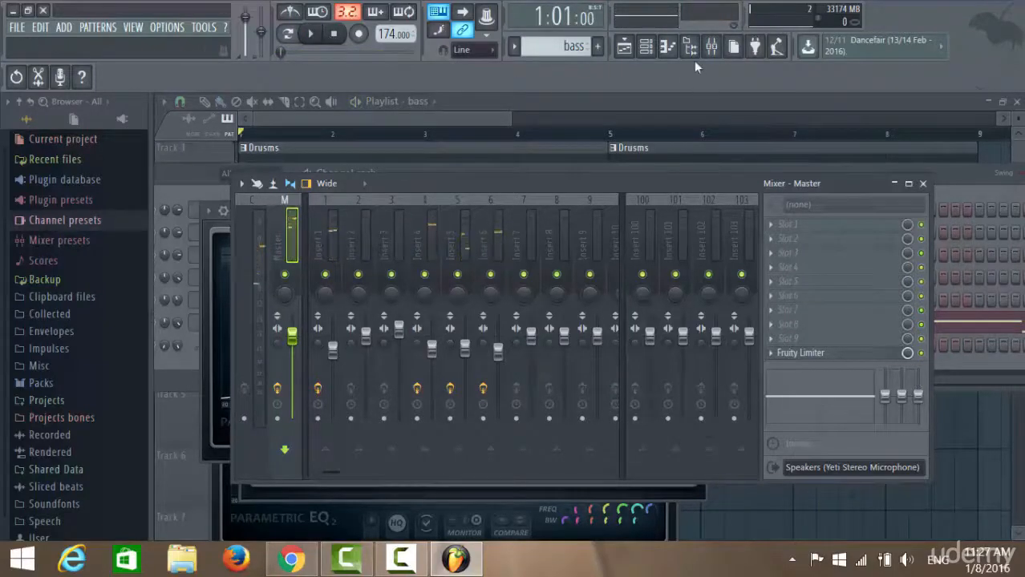
# Replace the Kick channel's sample with Kick Drum 022 Tonka from the Tri Samples Vol 2 pack and play the loop briefly
pyautogui.click(646, 47)
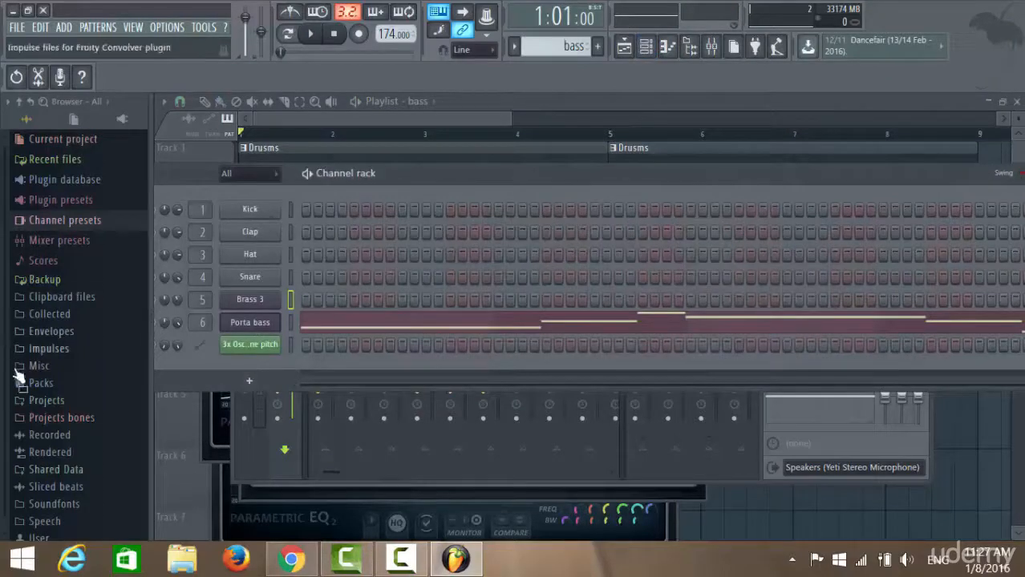
pyautogui.click(40, 383)
pyautogui.scroll(-4, 96, 353)
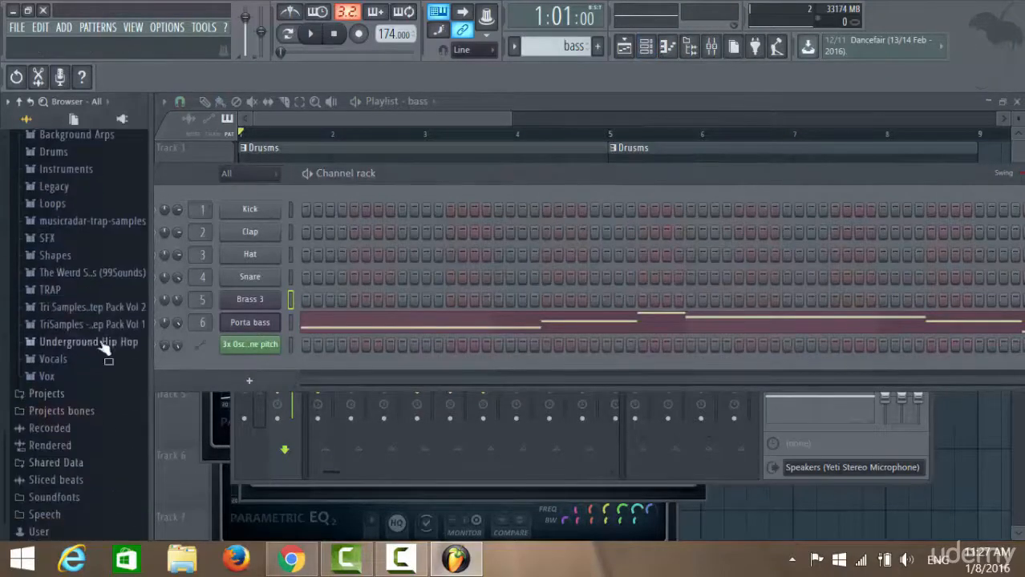
pyautogui.click(122, 308)
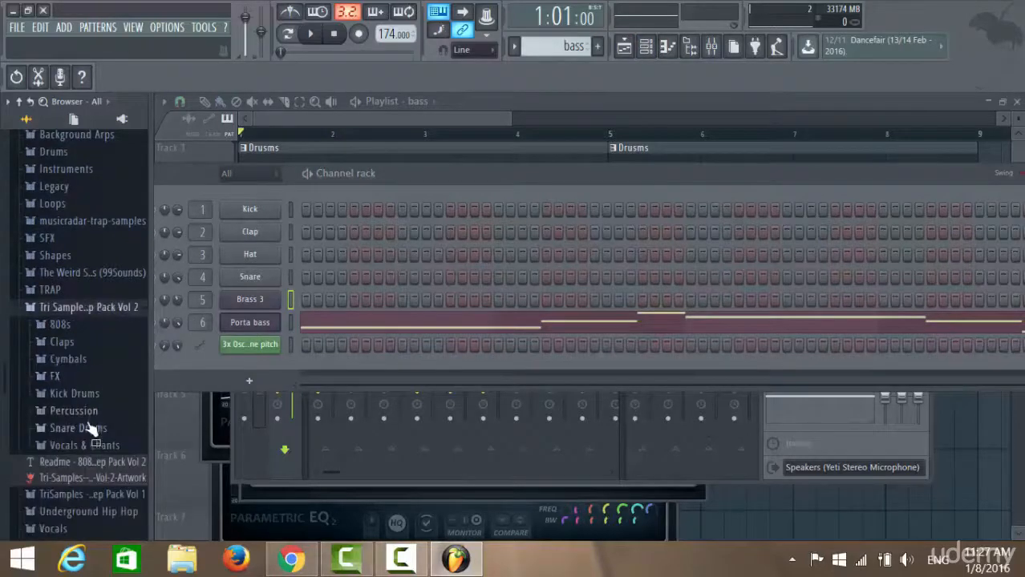
pyautogui.click(74, 394)
pyautogui.scroll(-10, 103, 364)
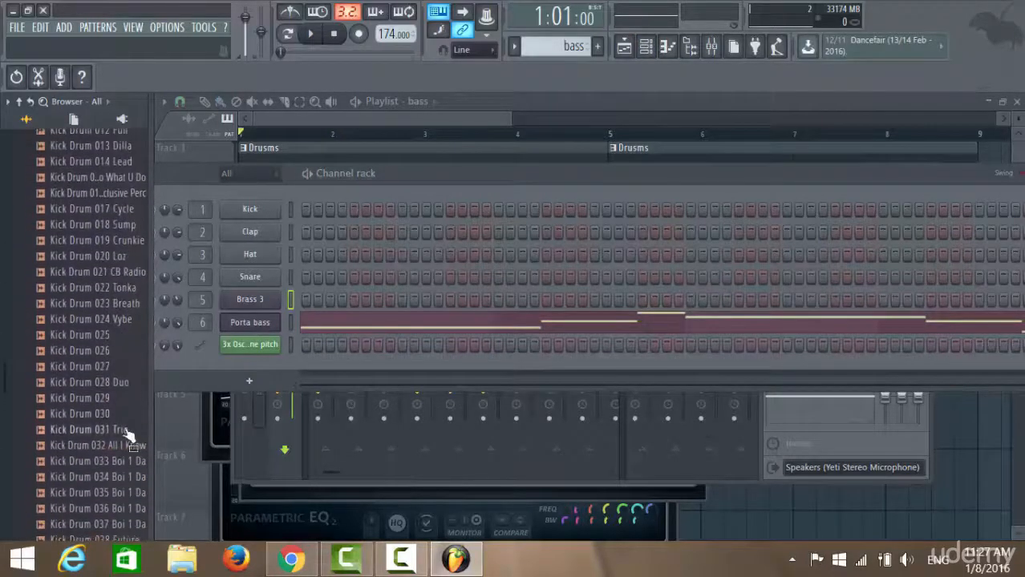
pyautogui.scroll(-3, 120, 345)
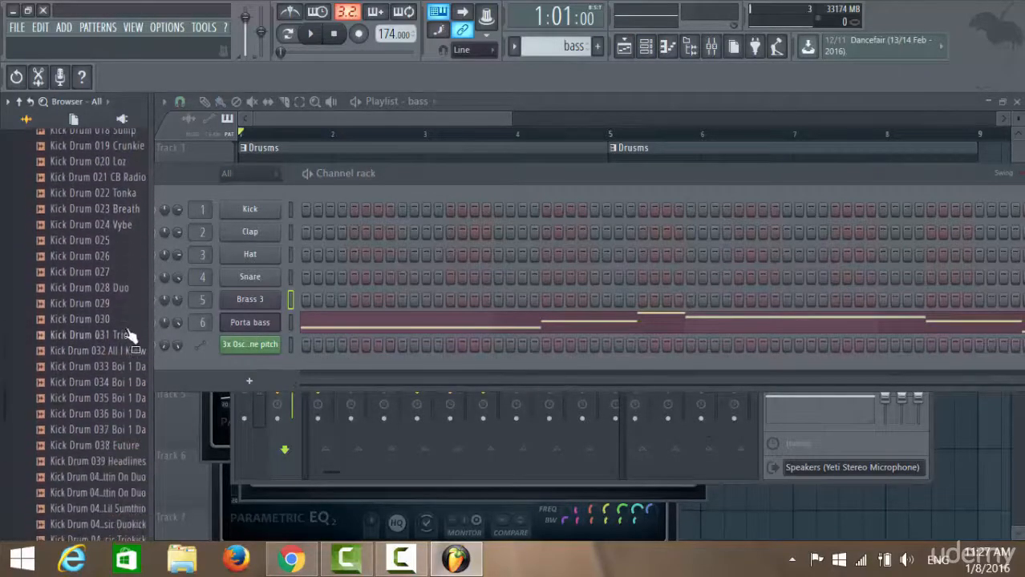
pyautogui.click(128, 194)
pyautogui.moveTo(130, 204); pyautogui.dragTo(257, 211)
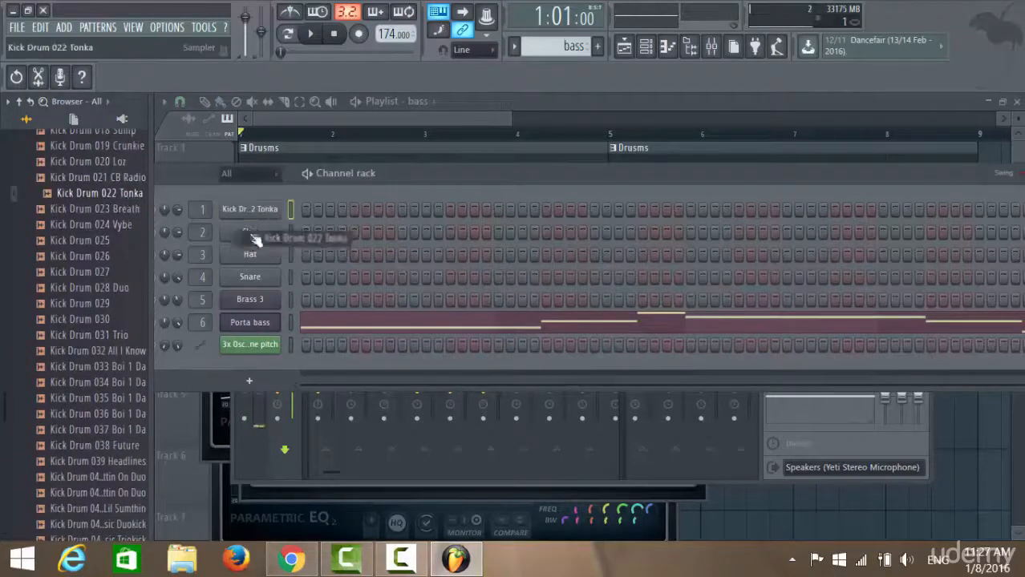
pyautogui.click(312, 34)
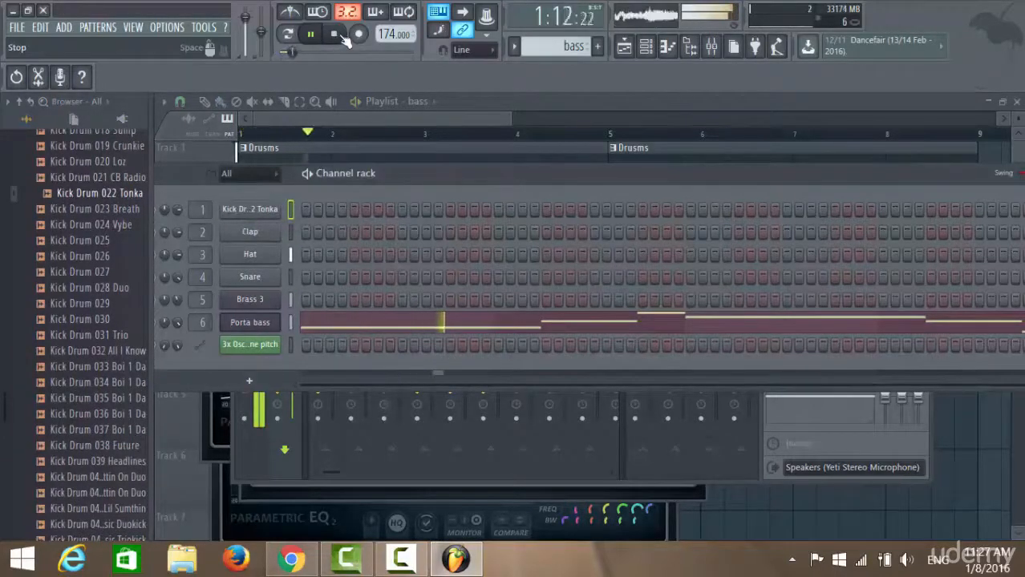
pyautogui.click(342, 35)
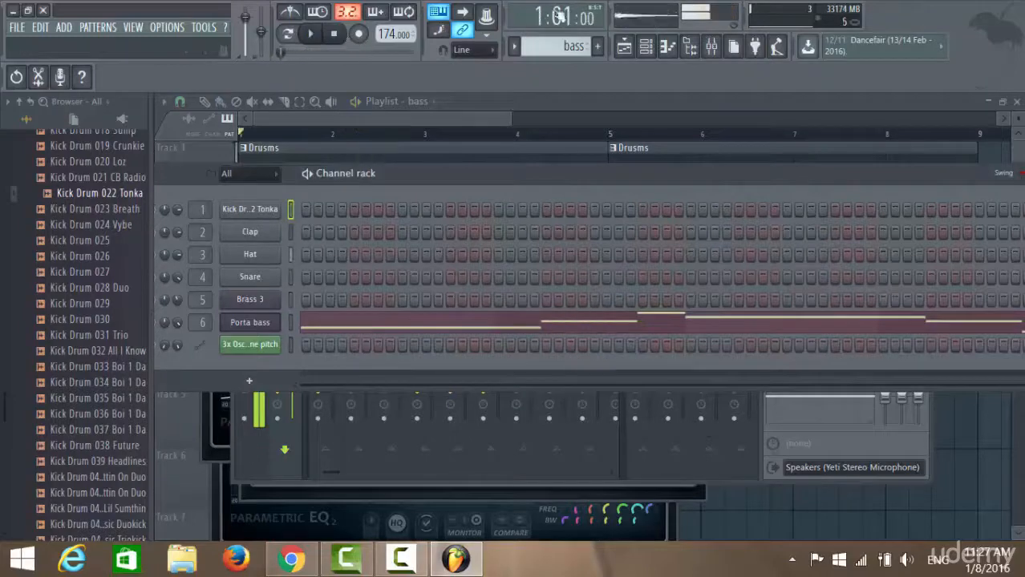
# Show the mixer and select Insert 1 to inspect its effect chain
pyautogui.click(655, 46)
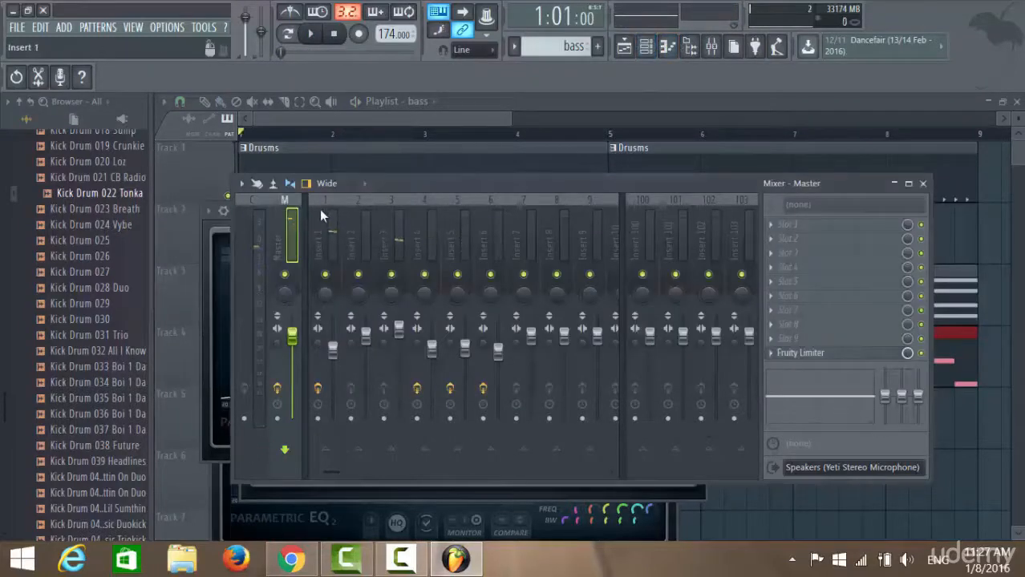
pyautogui.click(319, 215)
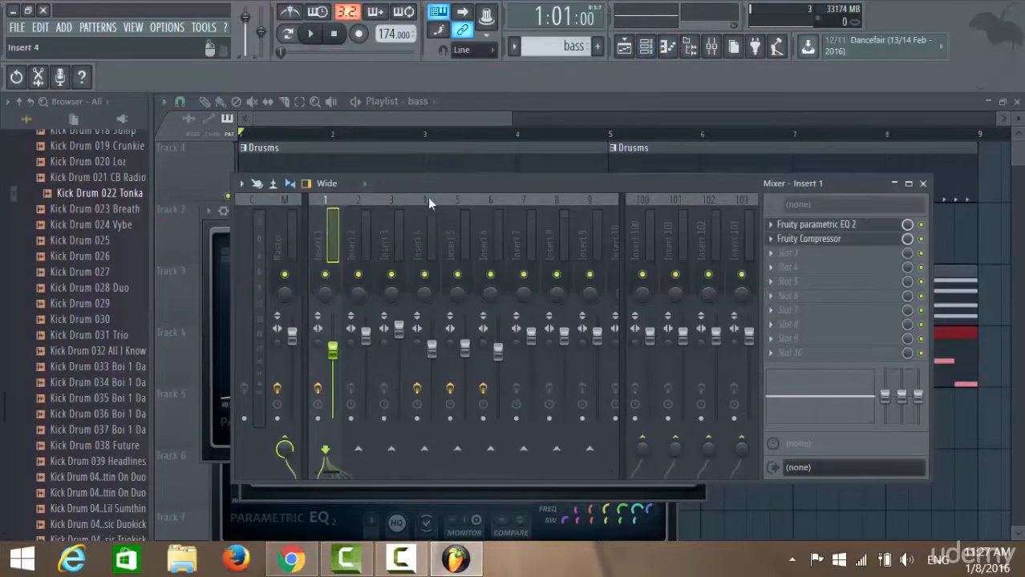
pyautogui.moveTo(432, 183)
pyautogui.mouseDown()
pyautogui.moveTo(423, 279)
pyautogui.moveTo(437, 197)
pyautogui.mouseUp()
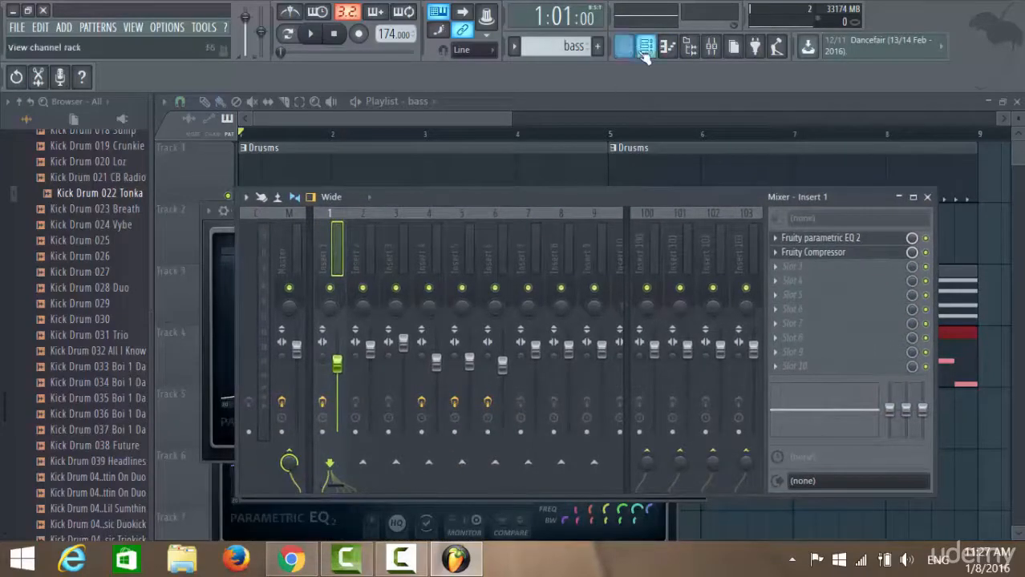
# Return to the channel rack, collapse the Kick Drums folder and expand the Cymbals folder of the Tri Samples Vol 2 pack
pyautogui.click(645, 47)
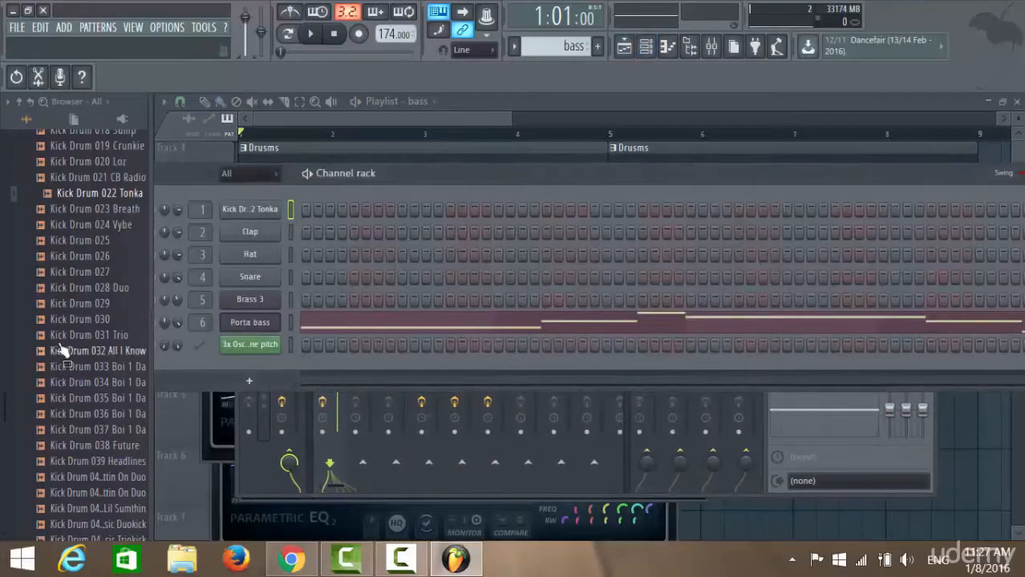
pyautogui.scroll(8, 41, 263)
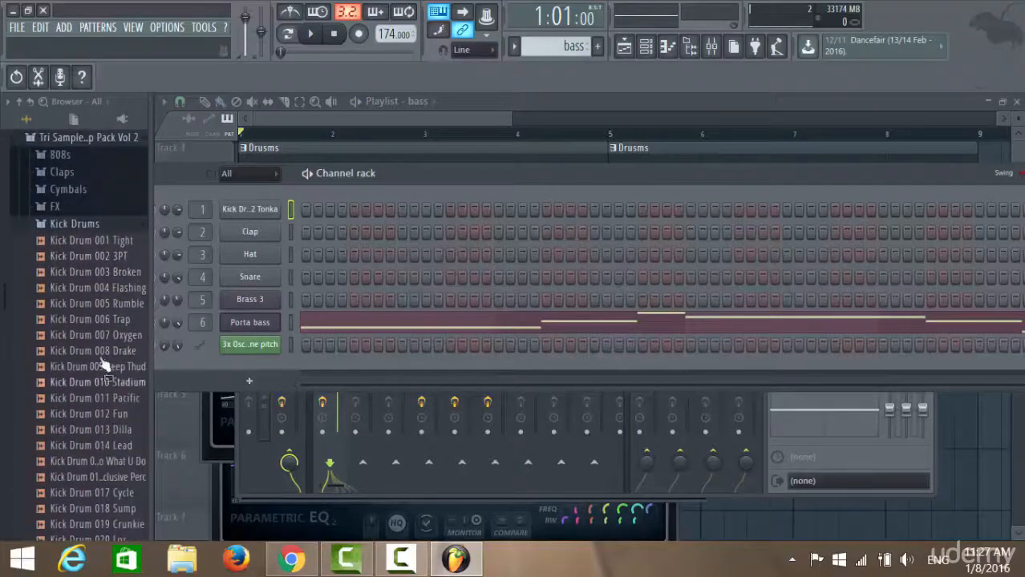
pyautogui.click(75, 224)
pyautogui.scroll(5, 76, 264)
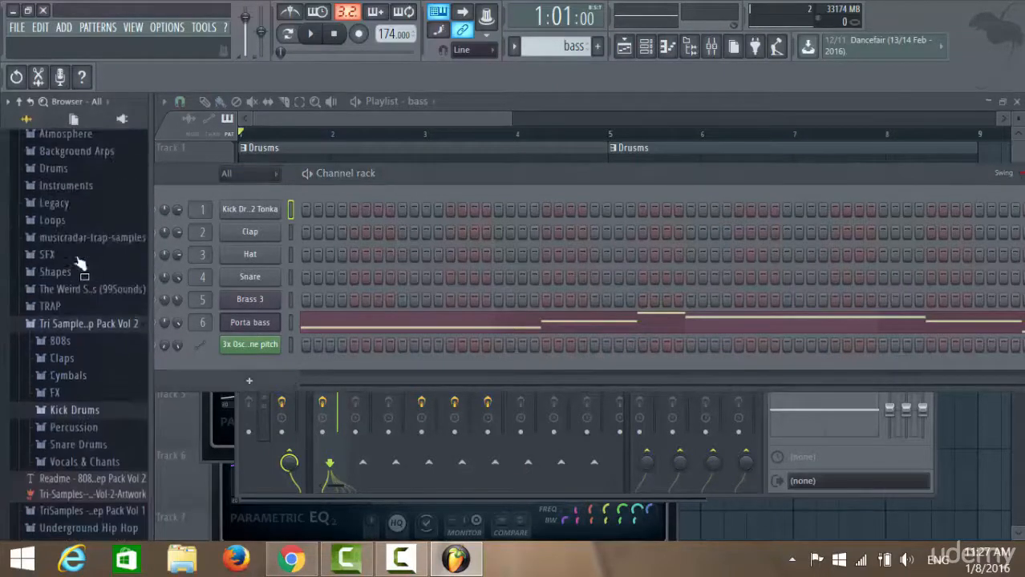
pyautogui.scroll(-3, 72, 272)
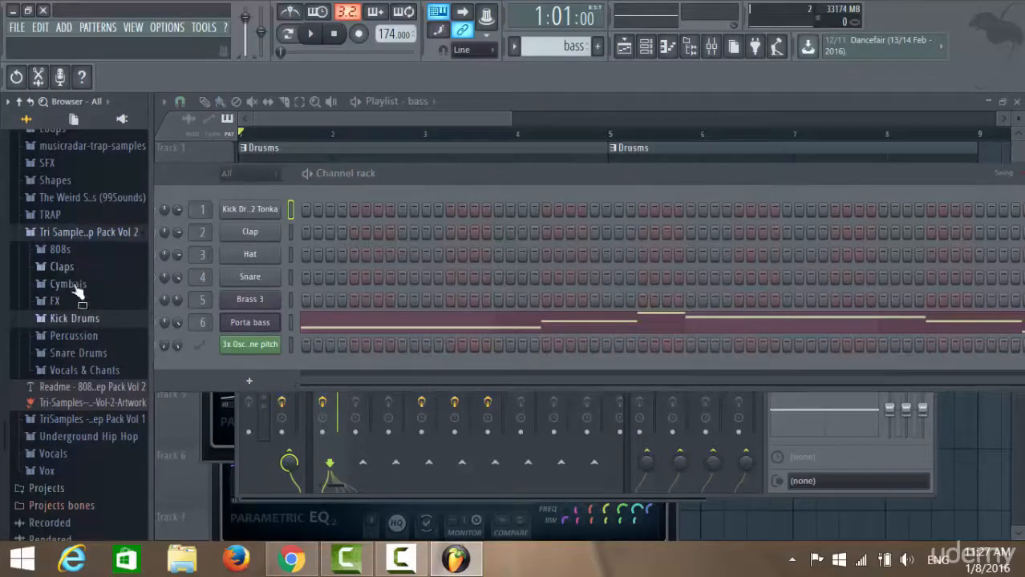
pyautogui.click(68, 284)
# Preview the closed hi-hat samples one after another from 002 MC38 through 015 Machine
pyautogui.click(96, 302)
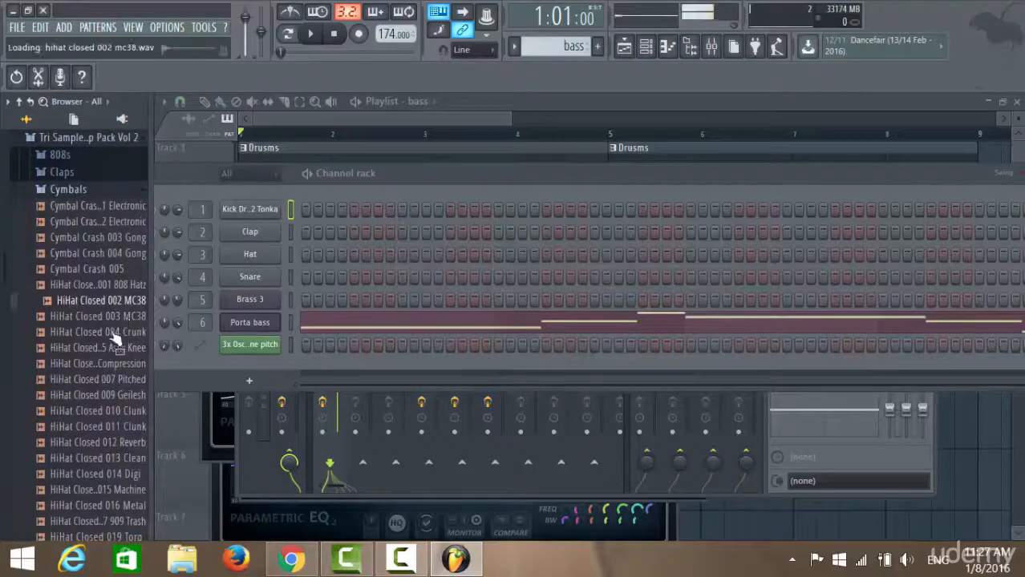
pyautogui.press('Down')
pyautogui.press('Down')
pyautogui.press('Down')
pyautogui.press('Down')
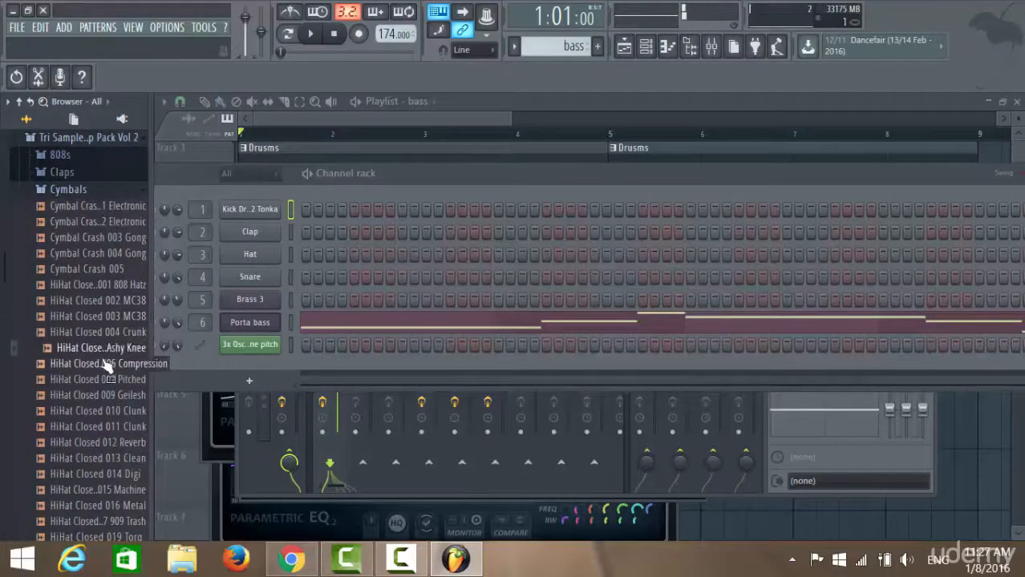
pyautogui.press('Down')
pyautogui.press('Down')
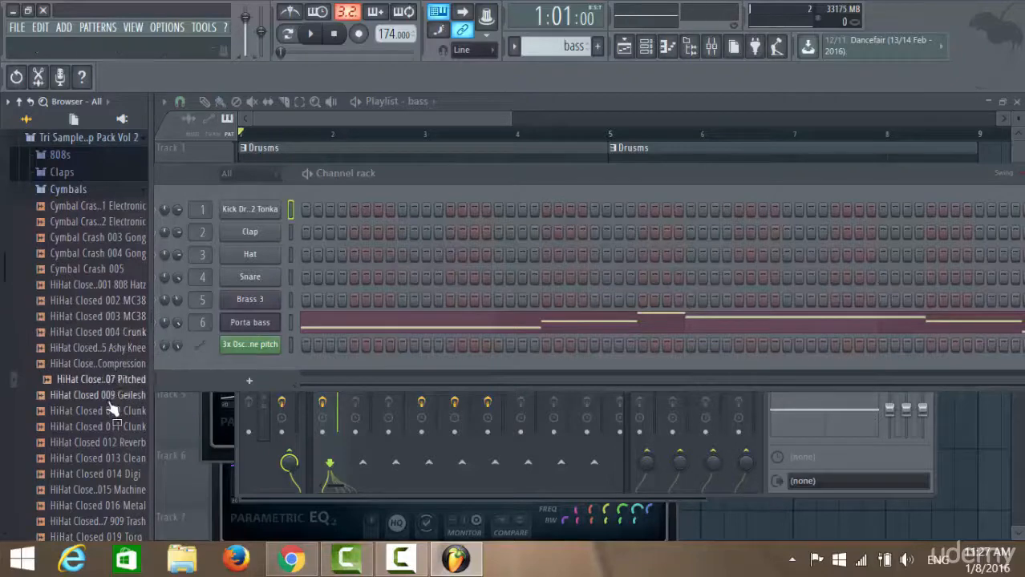
pyautogui.press('Down')
pyautogui.press('Down')
pyautogui.press('Down')
pyautogui.press('Down')
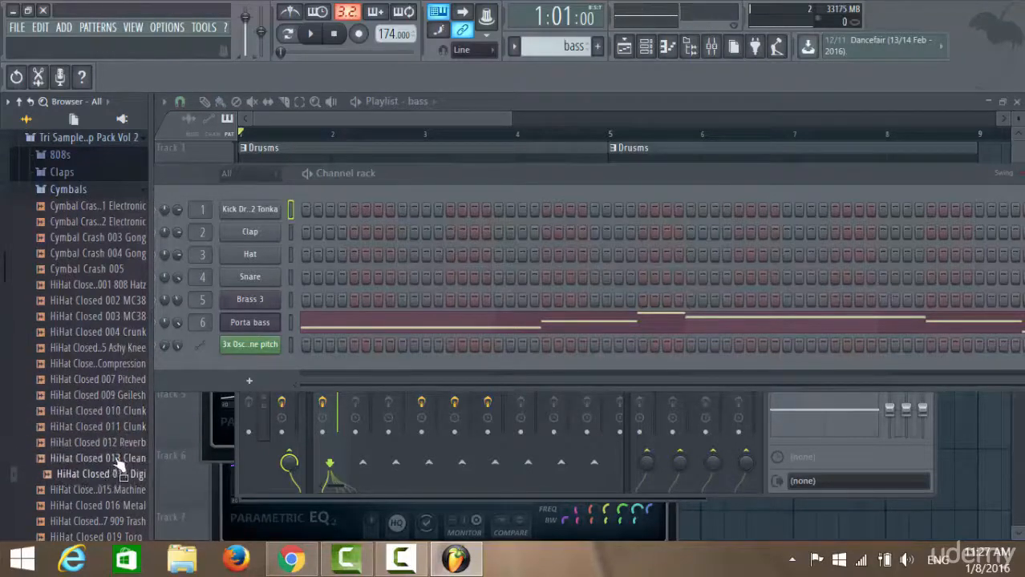
pyautogui.press('Down')
pyautogui.click(128, 491)
# Preview the closed hi-hat samples from 016 Metal through 023 Headlines, repeating the last two for comparison
pyautogui.scroll(-2, 120, 449)
pyautogui.click(114, 414)
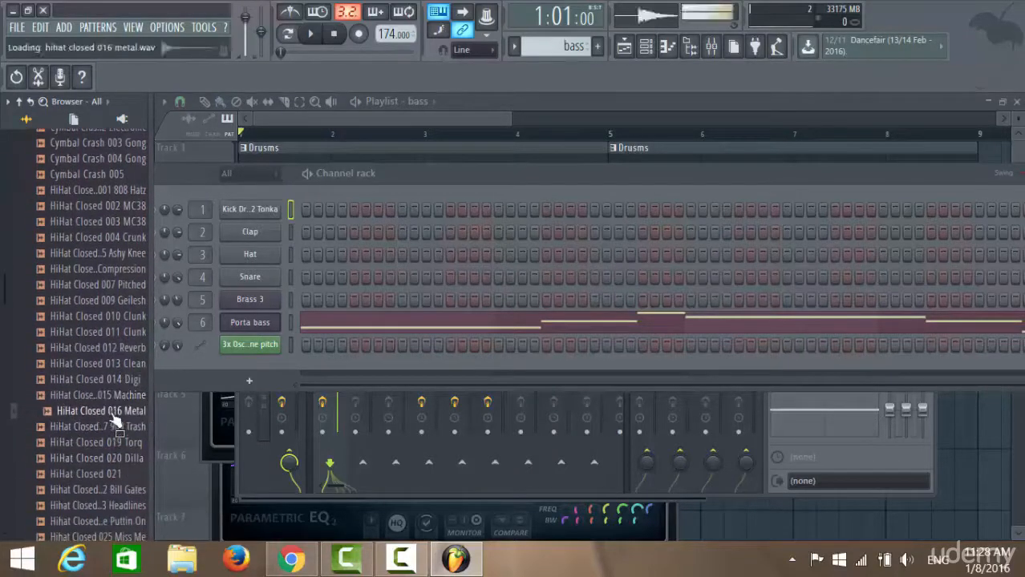
pyautogui.click(113, 429)
pyautogui.click(114, 441)
pyautogui.click(113, 459)
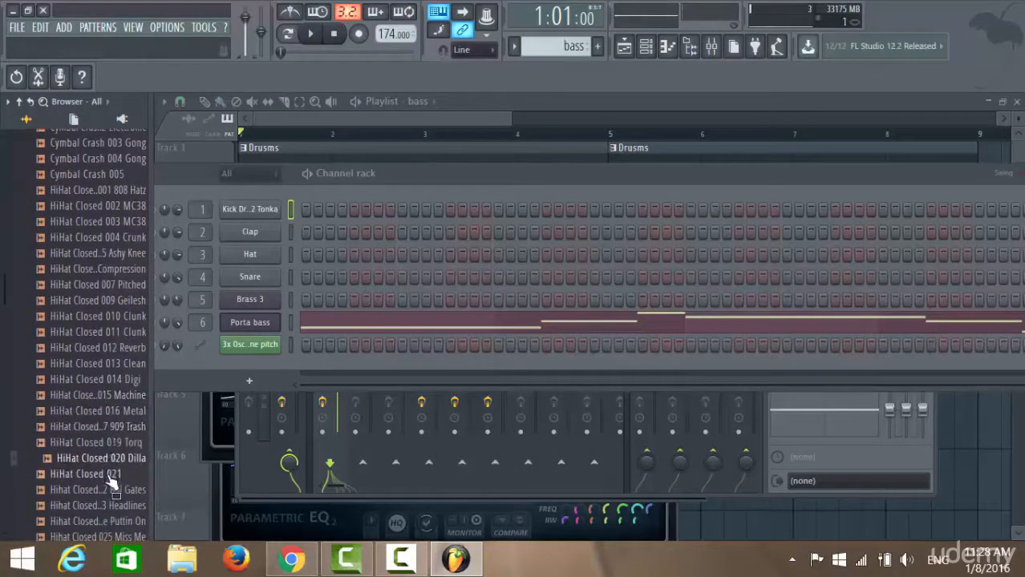
pyautogui.scroll(-4, 110, 491)
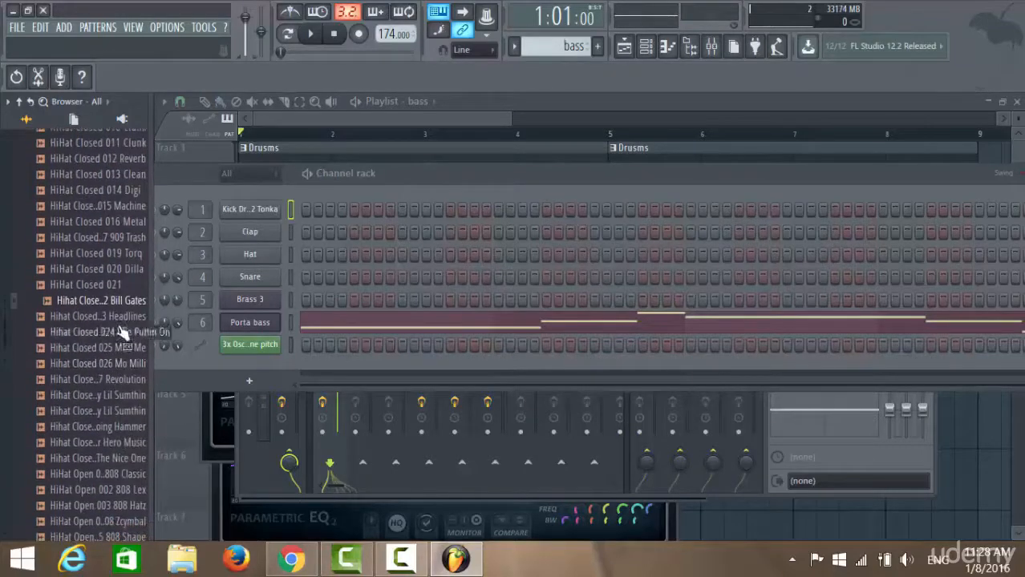
pyautogui.click(117, 317)
pyautogui.click(116, 332)
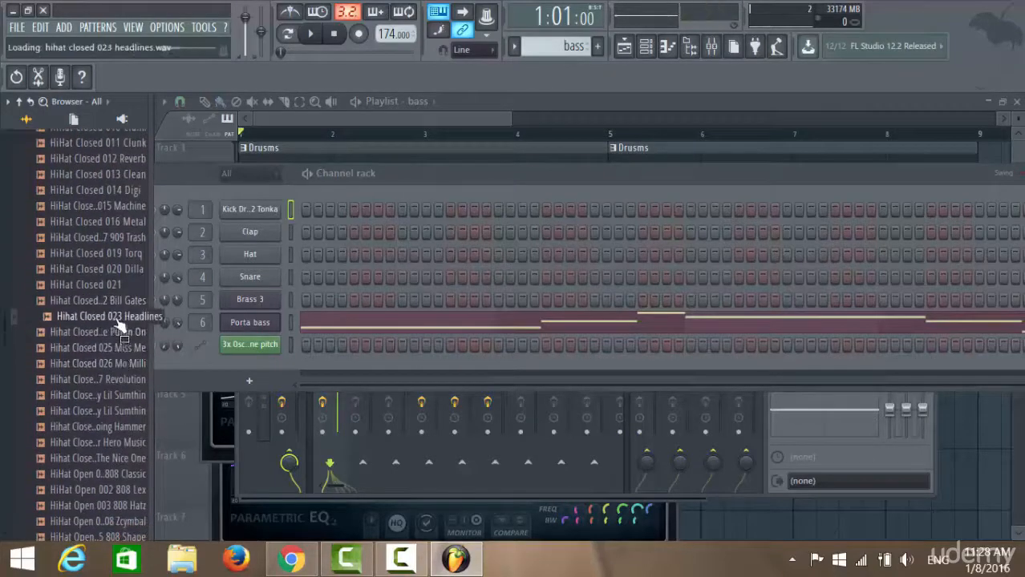
pyautogui.click(115, 300)
pyautogui.click(115, 316)
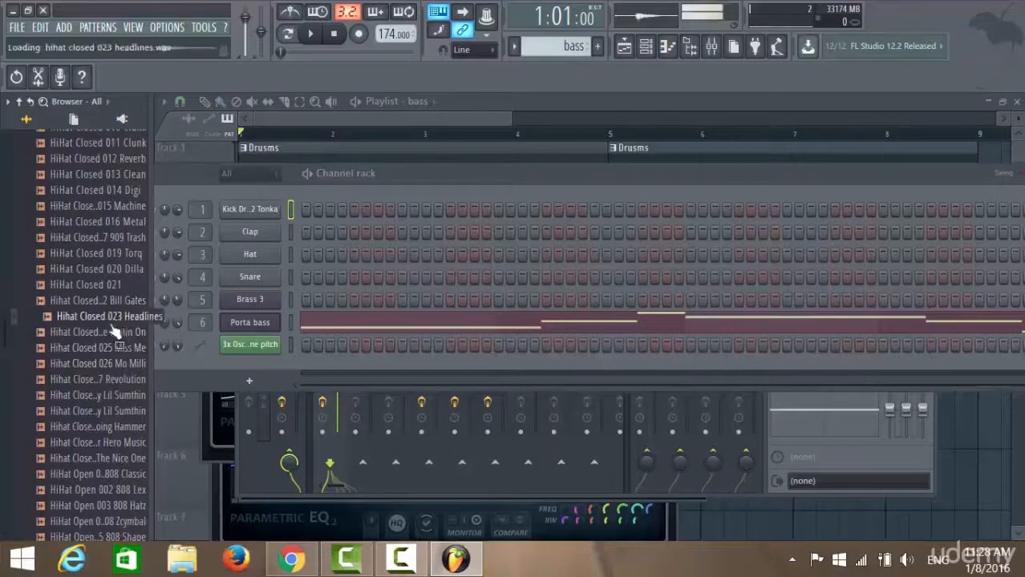
# Preview the closed hi-hat samples one after another from 024 Puttin On through 031 Hero Music
pyautogui.click(115, 332)
pyautogui.click(114, 347)
pyautogui.click(112, 363)
pyautogui.click(109, 379)
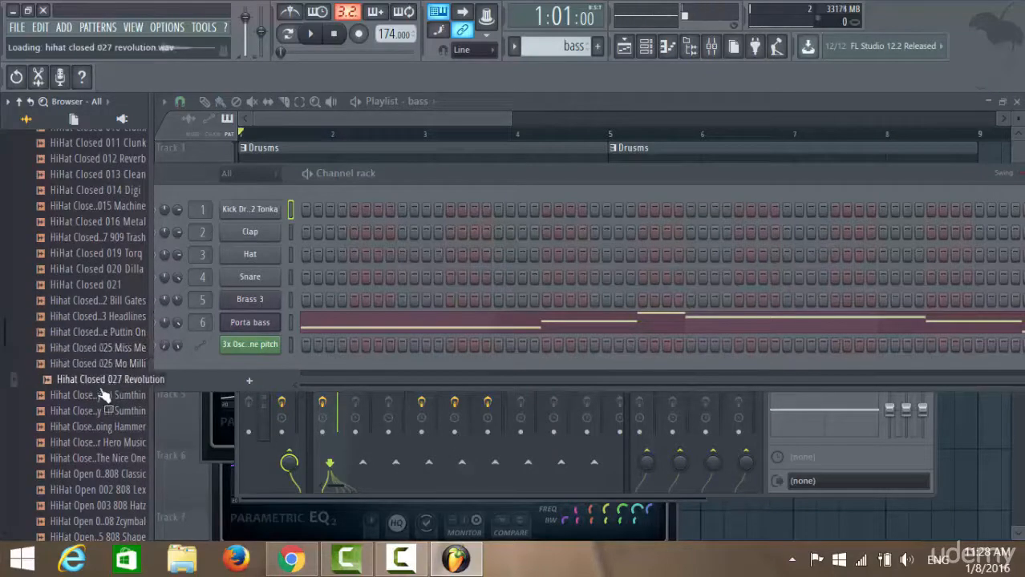
pyautogui.click(104, 396)
pyautogui.click(99, 411)
pyautogui.click(97, 426)
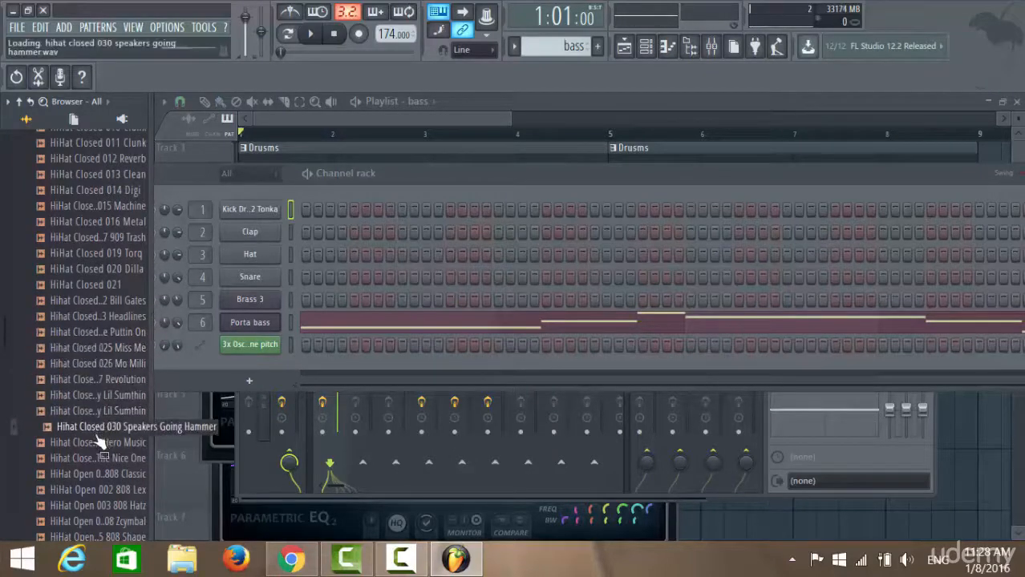
pyautogui.click(97, 443)
# Compare closed hi-hats 023 Headlines and 004 Crunk, and replace the Hat channel's sample with HiHat Closed 004 Crunk
pyautogui.click(120, 317)
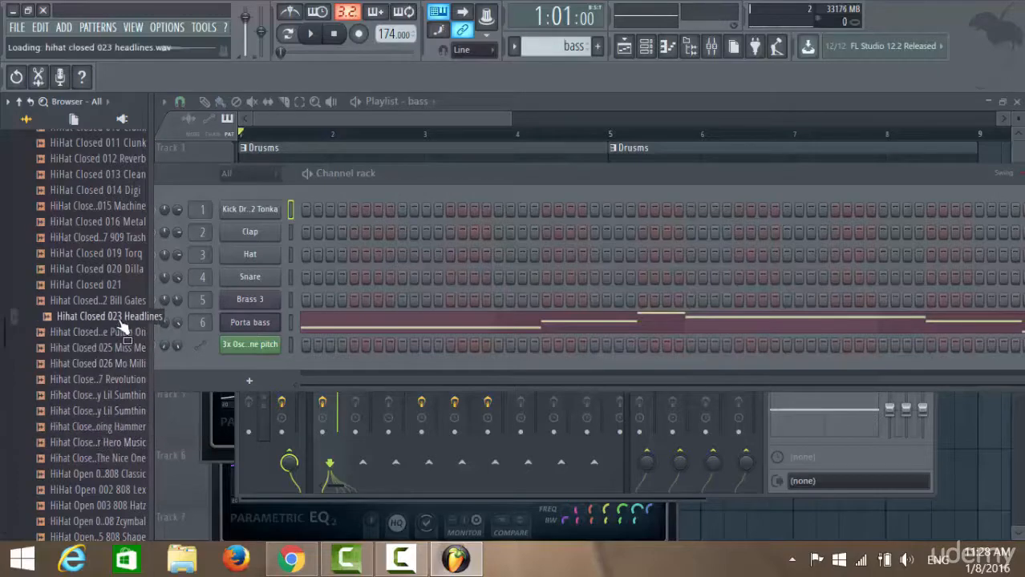
pyautogui.scroll(2, 125, 304)
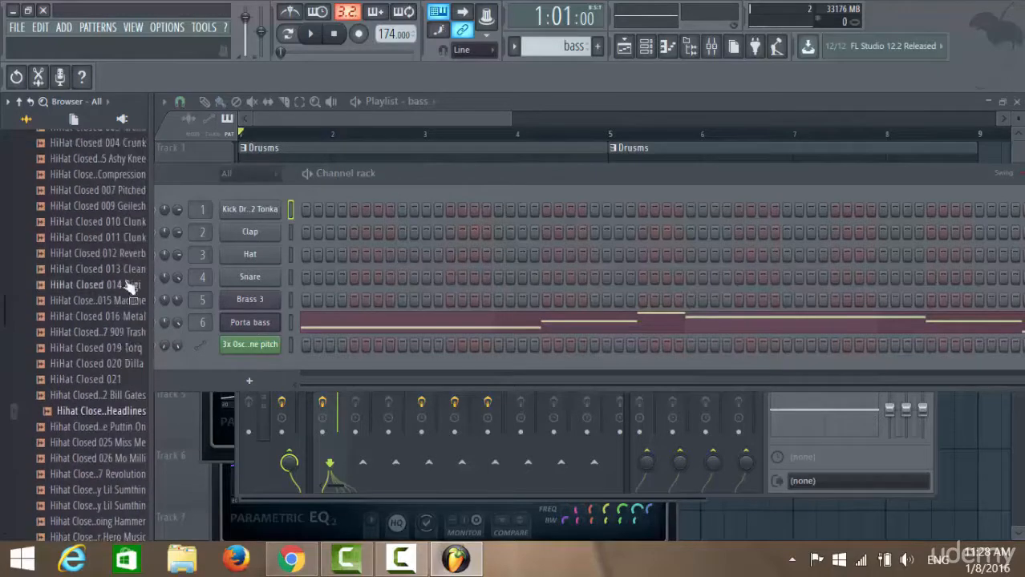
pyautogui.click(128, 147)
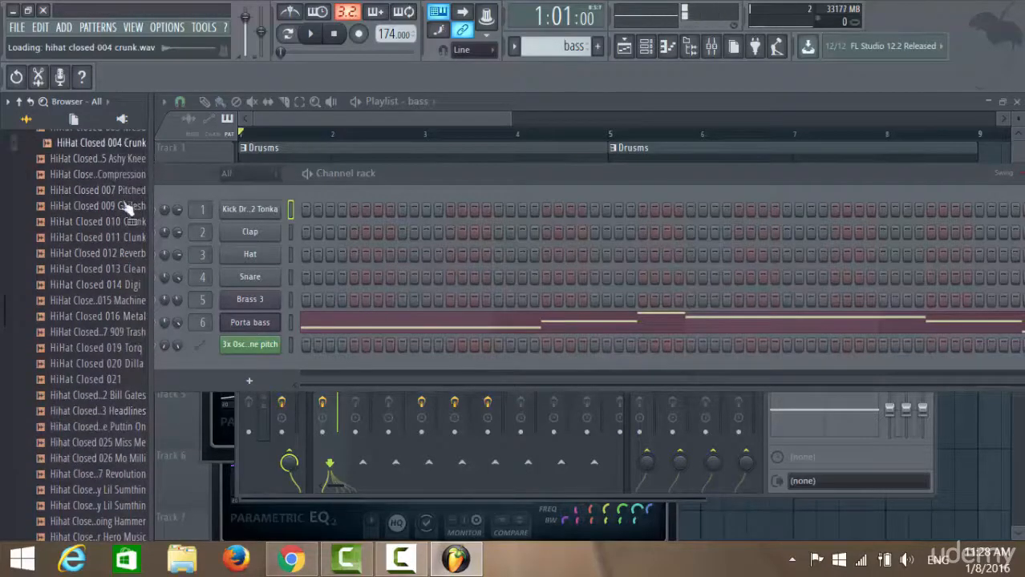
pyautogui.click(120, 411)
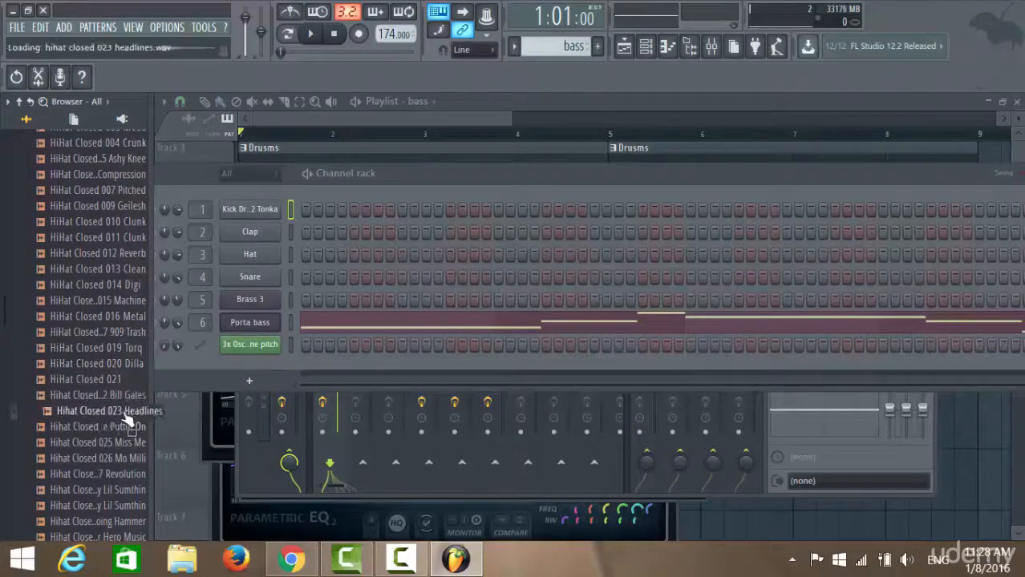
pyautogui.click(128, 145)
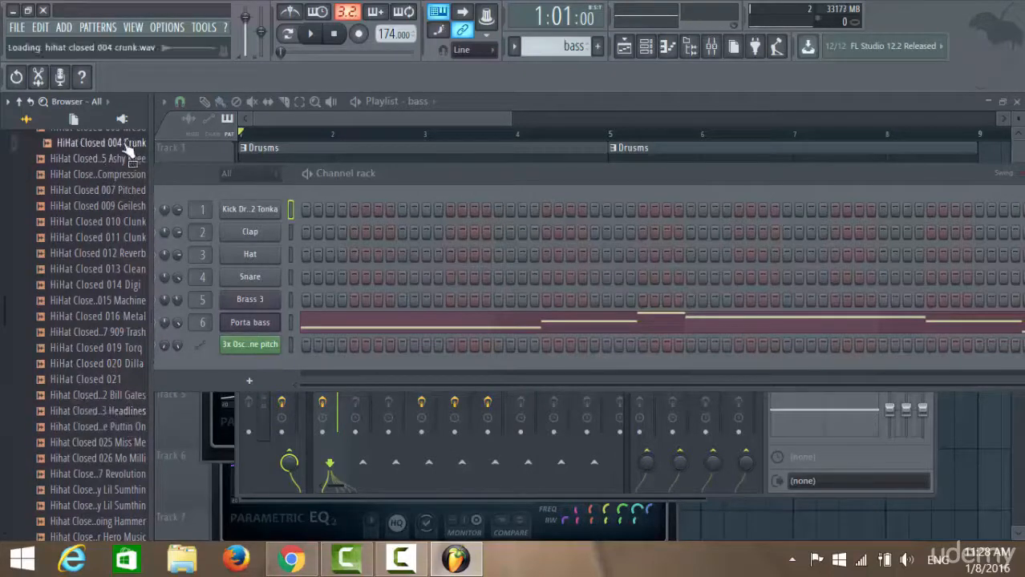
pyautogui.moveTo(142, 165); pyautogui.dragTo(245, 255)
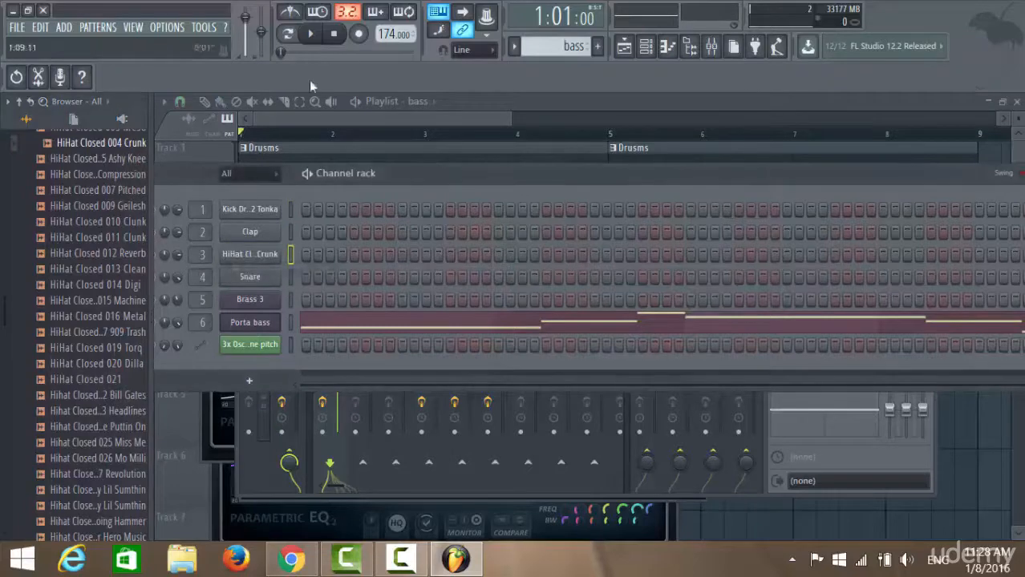
# Play the song with the mixer shown, toggle the Master track's mute off and on, and select Master to inspect its effects
pyautogui.click(311, 35)
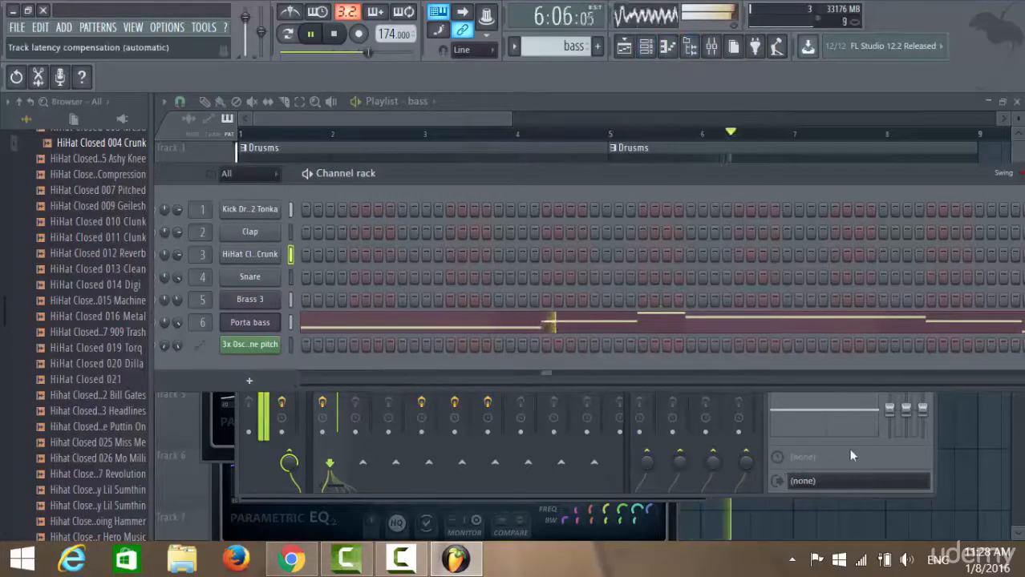
pyautogui.press('F9')
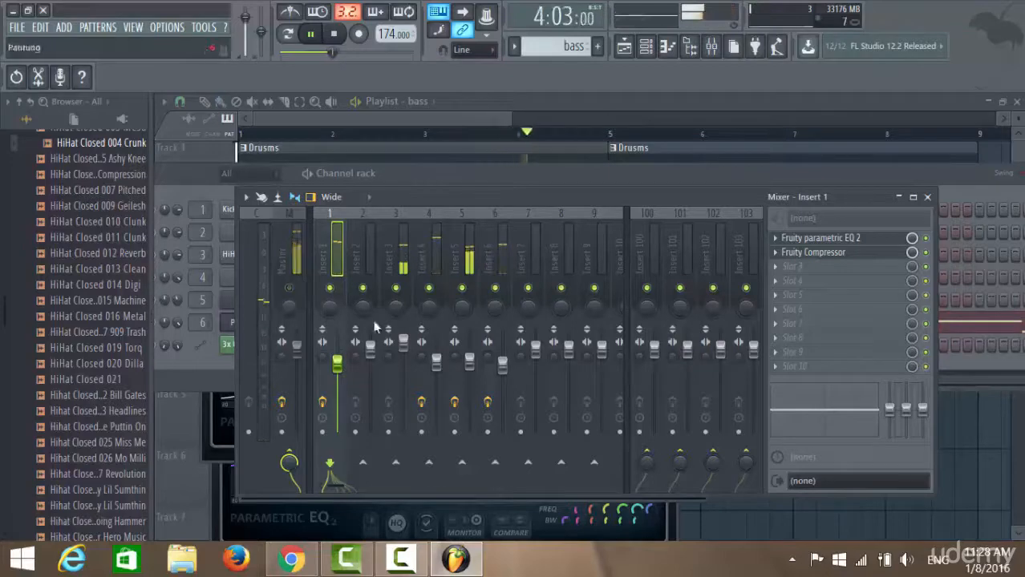
pyautogui.click(292, 289)
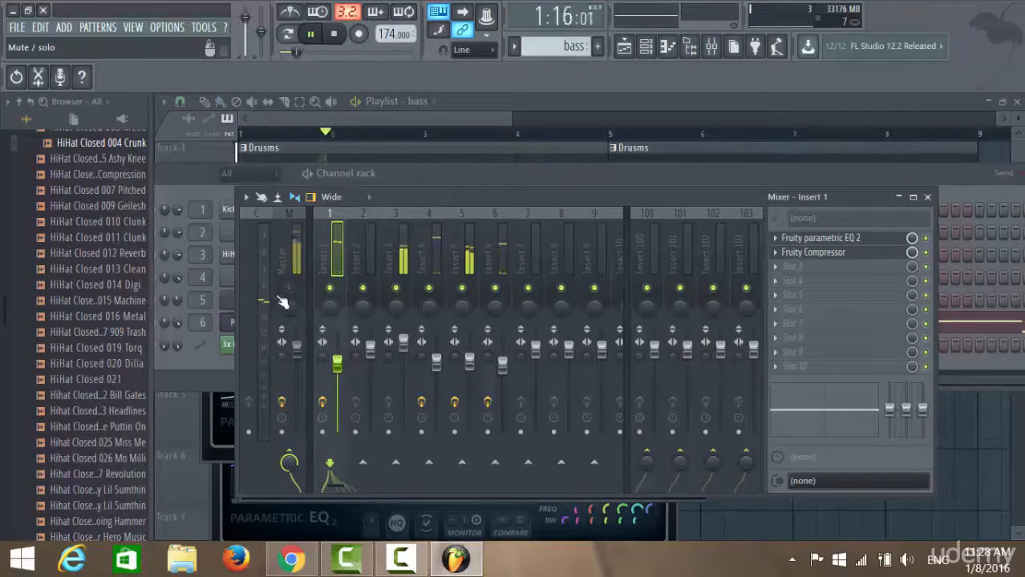
pyautogui.click(289, 289)
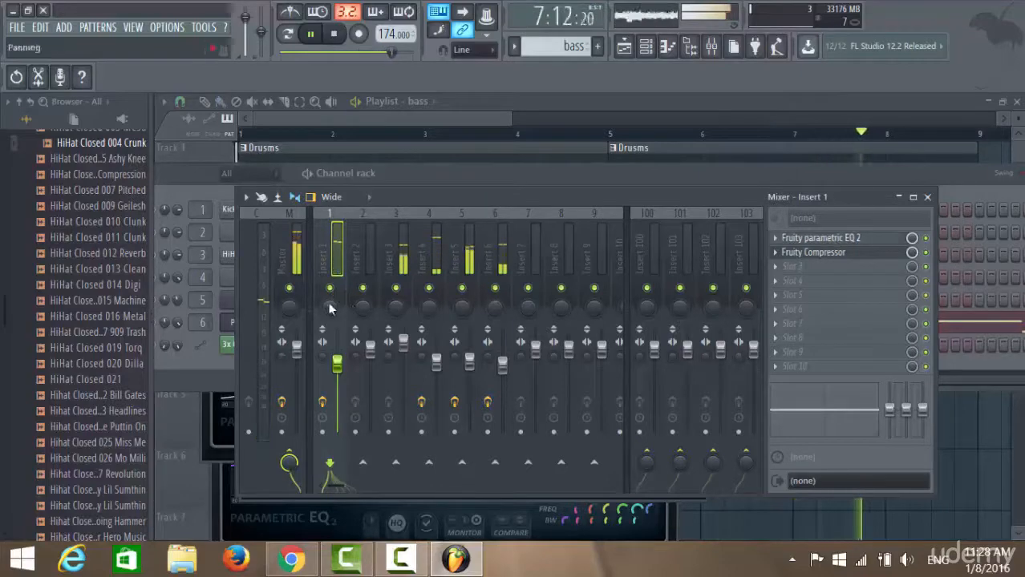
pyautogui.click(289, 288)
pyautogui.click(289, 288)
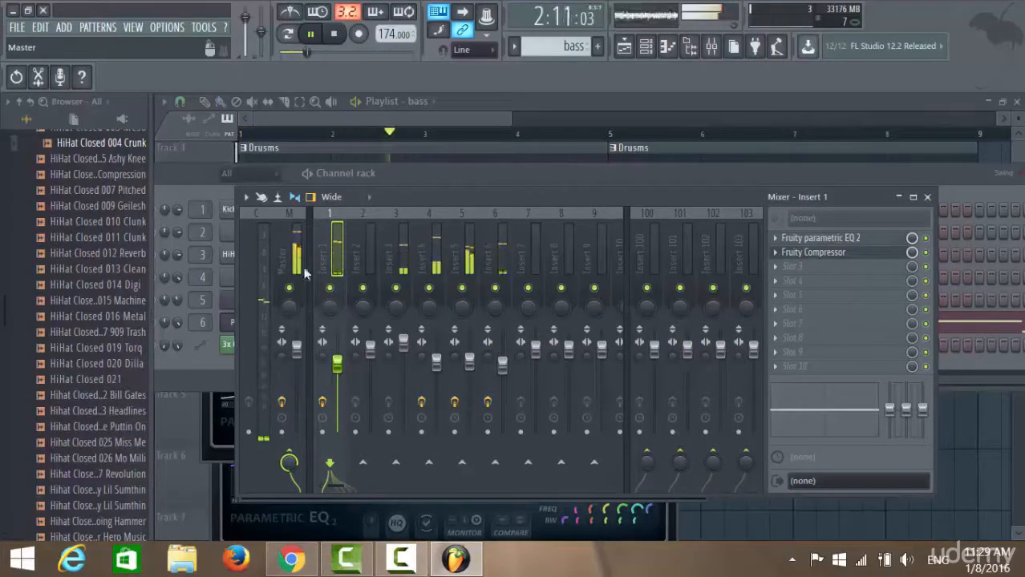
pyautogui.click(280, 240)
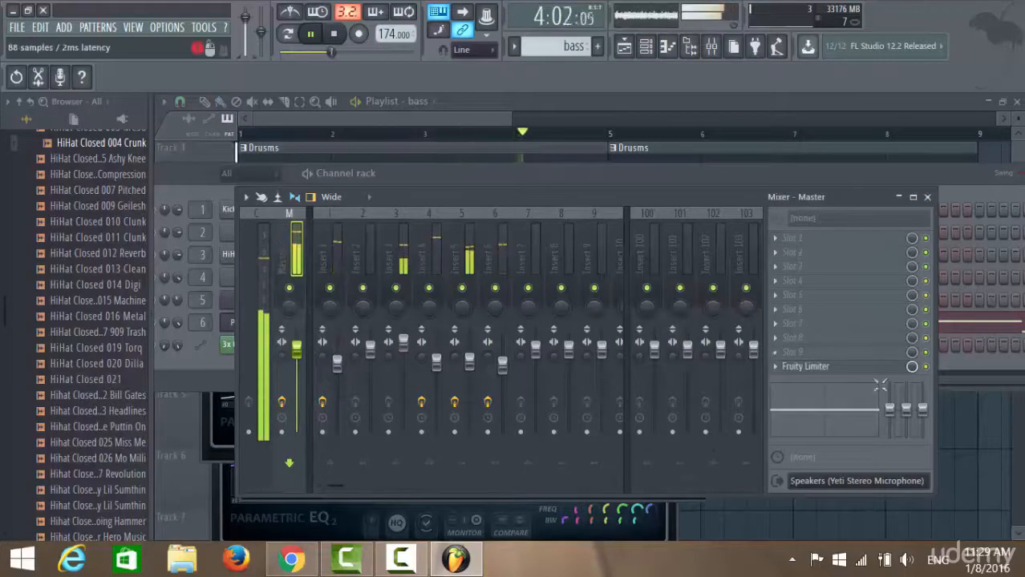
# In Insert 1's Fruity parametric EQ 2, boost band 2 near 123 Hz, move band 6 to about 1042 Hz at -0.5 dB, and lower band 7's cutoff
pyautogui.click(338, 255)
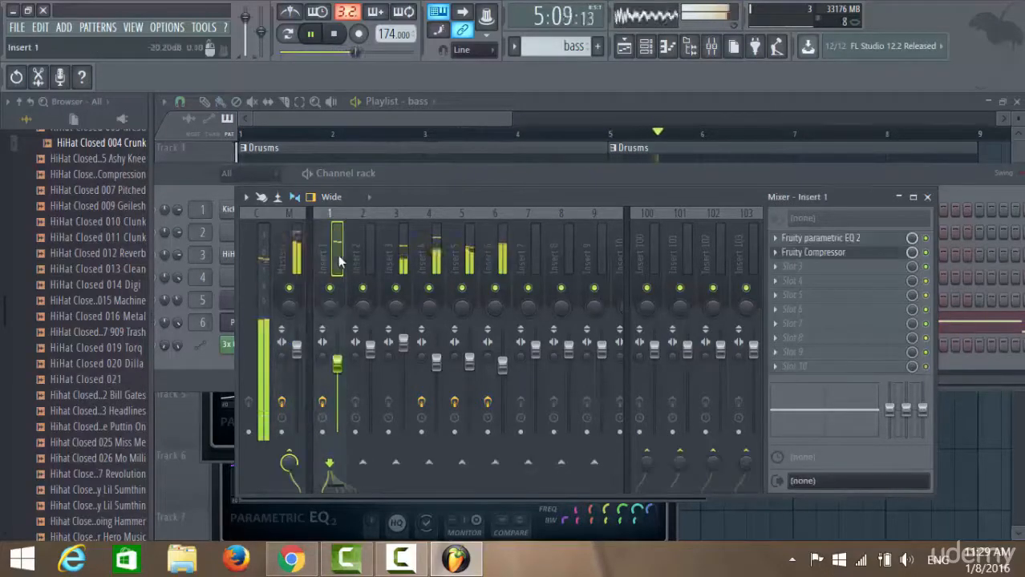
pyautogui.doubleClick(855, 241)
pyautogui.click(856, 241)
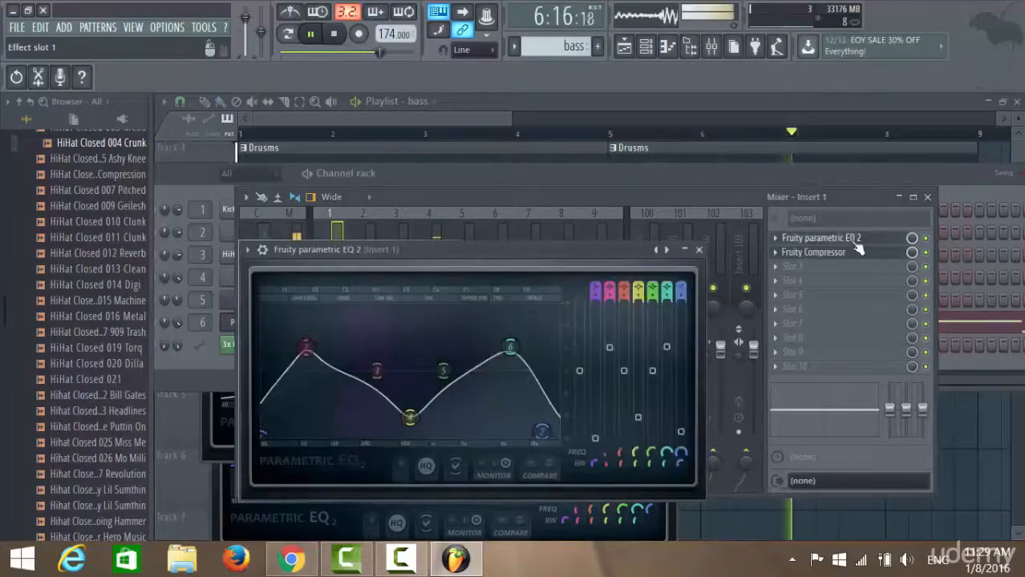
pyautogui.moveTo(316, 360); pyautogui.dragTo(343, 333)
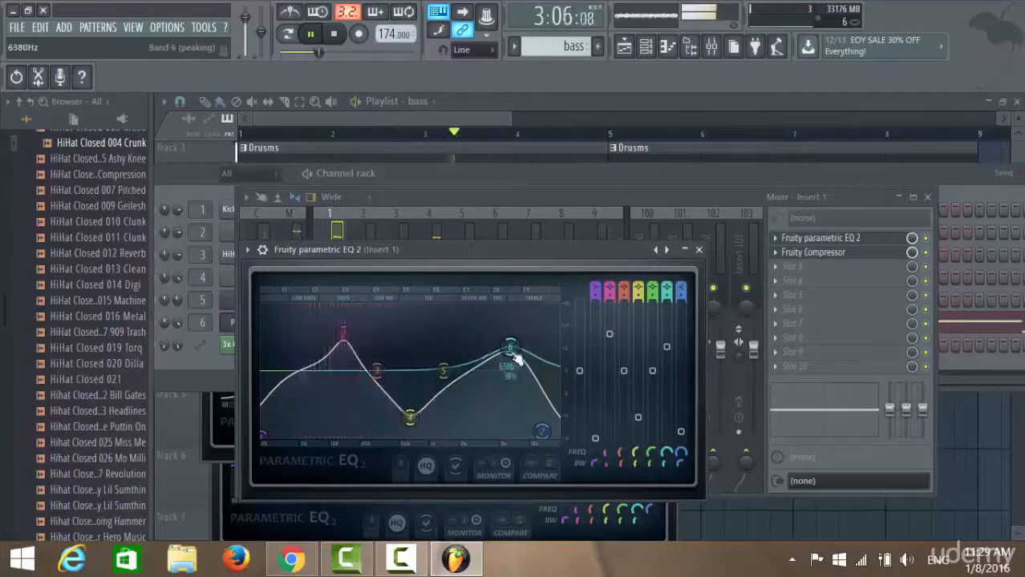
pyautogui.moveTo(510, 347); pyautogui.dragTo(431, 371)
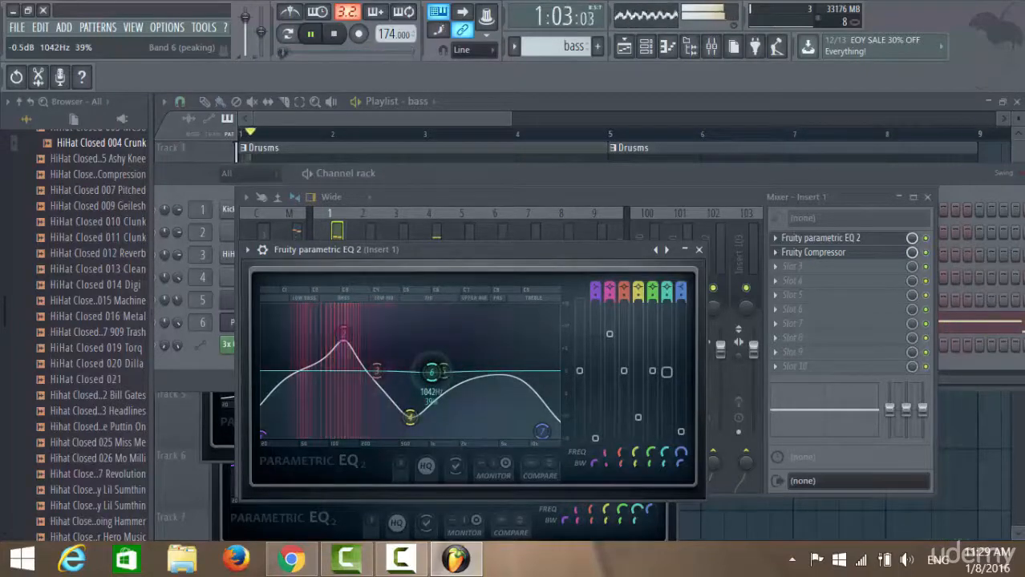
pyautogui.moveTo(542, 432); pyautogui.dragTo(401, 437)
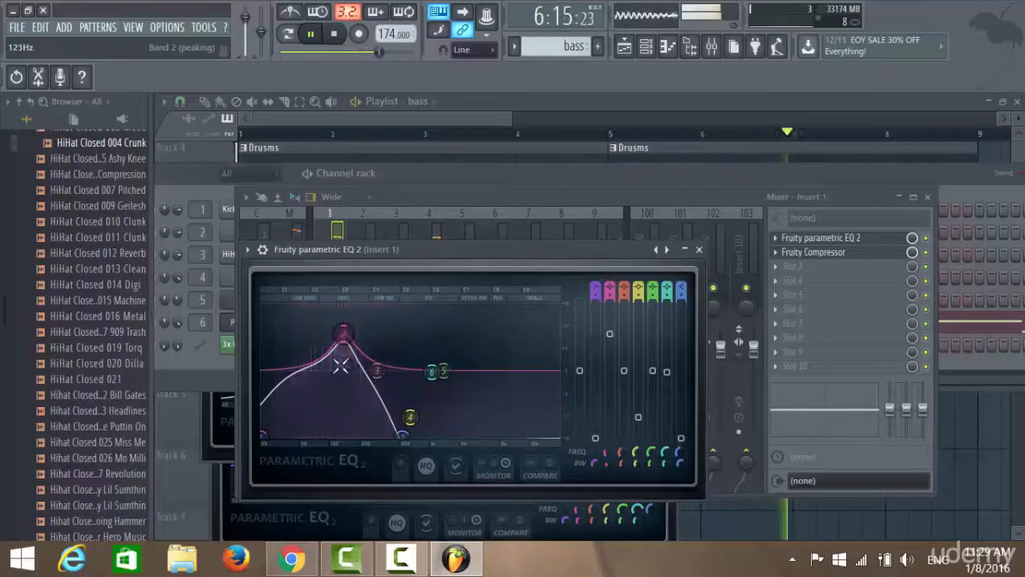
pyautogui.moveTo(343, 334); pyautogui.dragTo(346, 313)
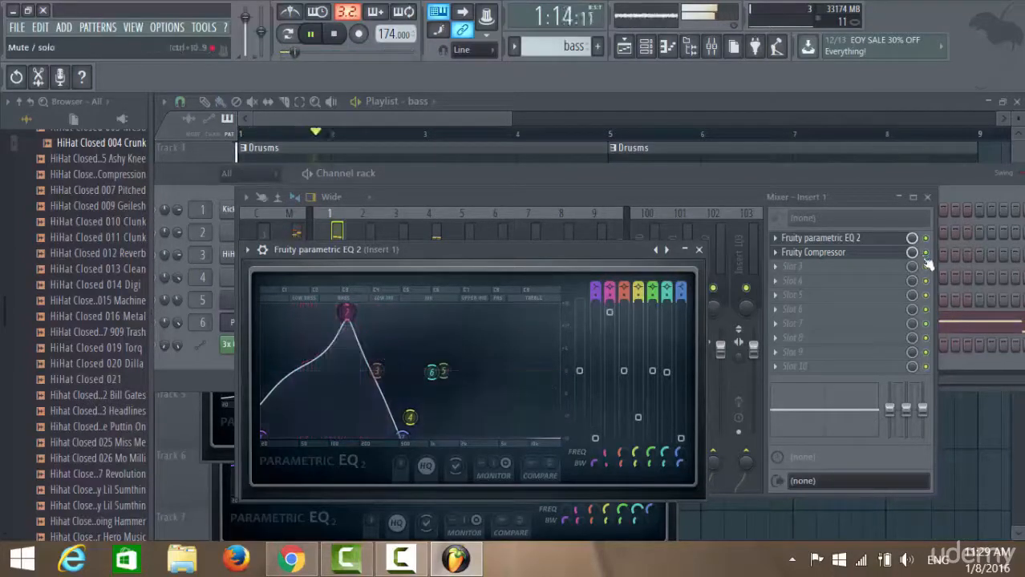
# Check the Fruity Compressor settings on Insert 1 and raise the Insert 1 fader slightly
pyautogui.click(874, 258)
pyautogui.click(878, 265)
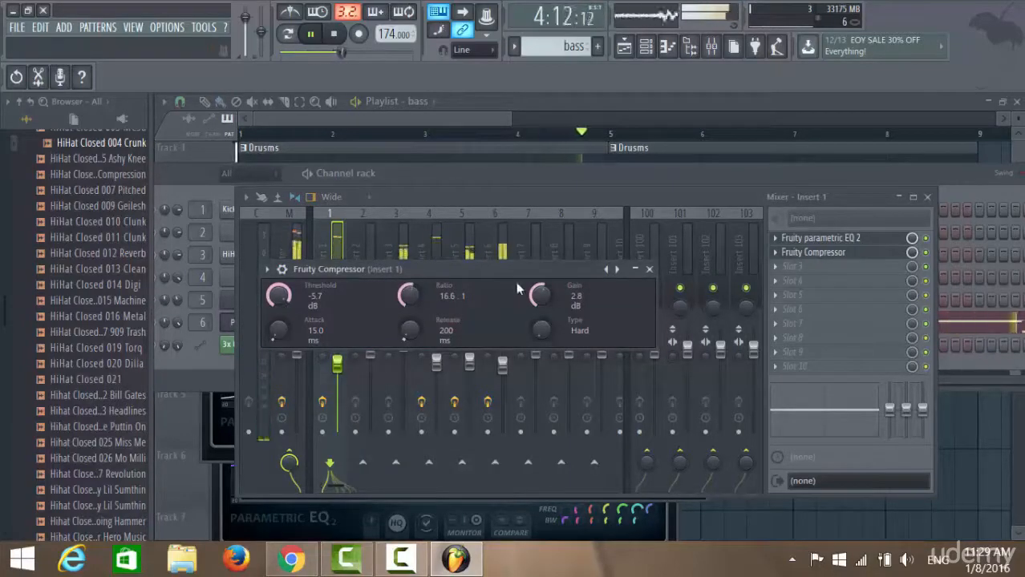
pyautogui.click(504, 186)
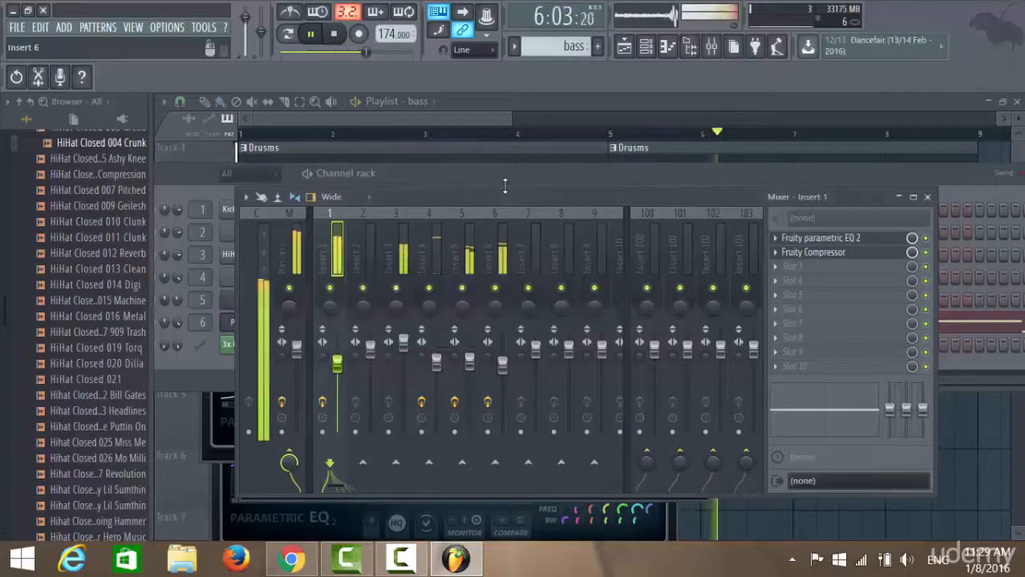
pyautogui.moveTo(339, 365); pyautogui.dragTo(338, 361)
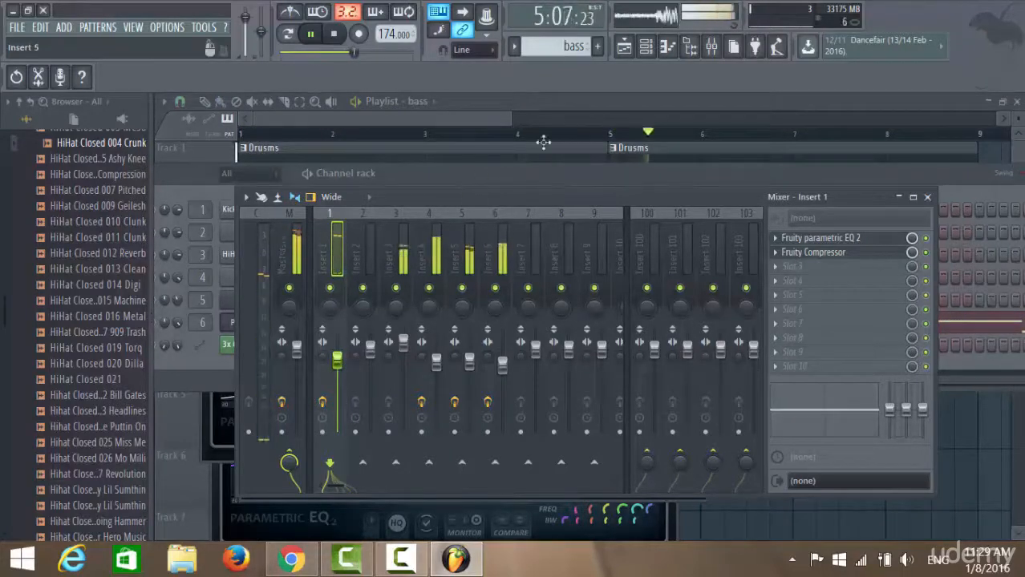
# Stop playback, show the Drusms pattern in the channel rack, and swap the expanded Cymbals folder for Kick Drums in the sample browser
pyautogui.click(645, 46)
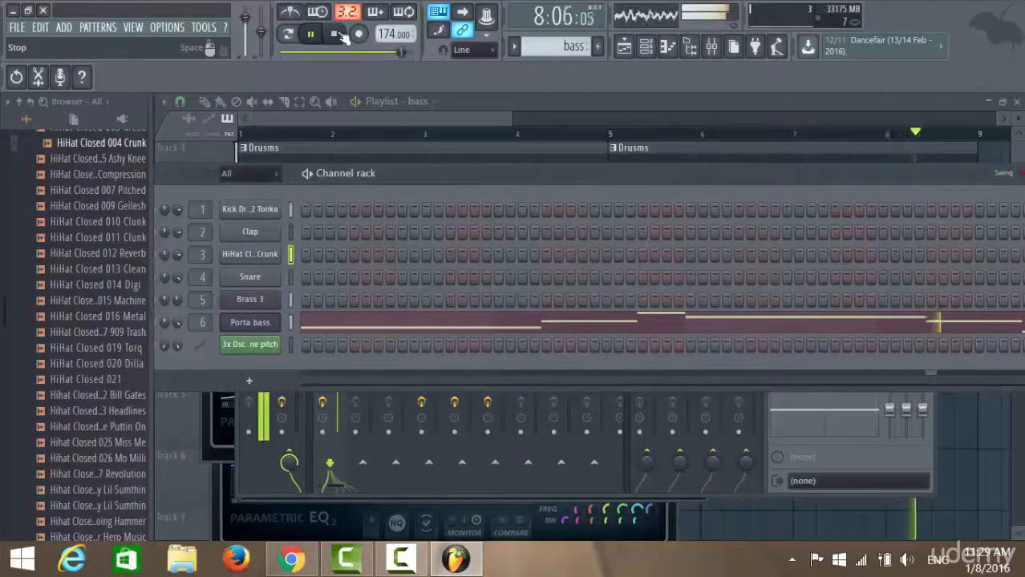
pyautogui.click(341, 35)
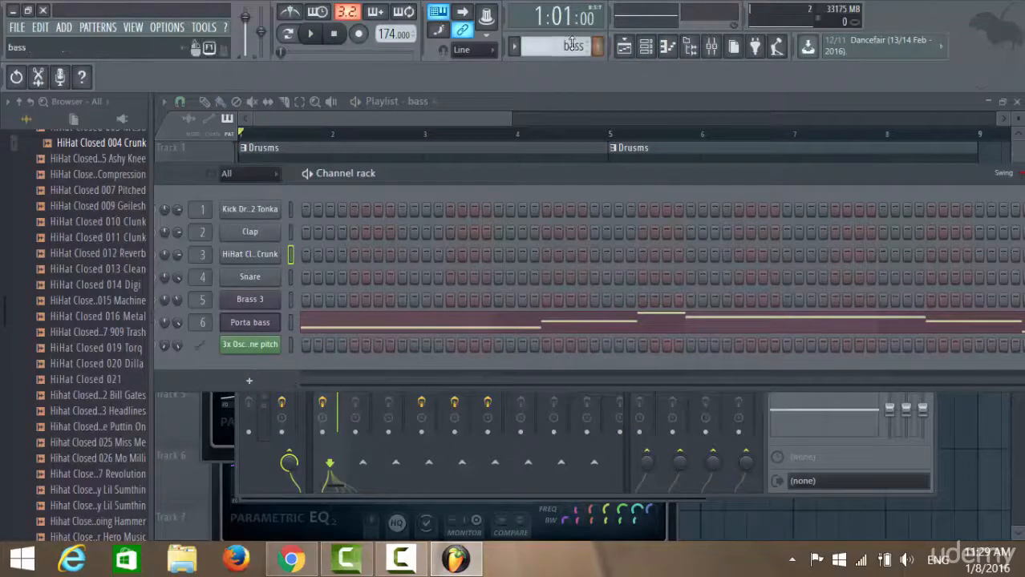
pyautogui.scroll(2, 572, 45)
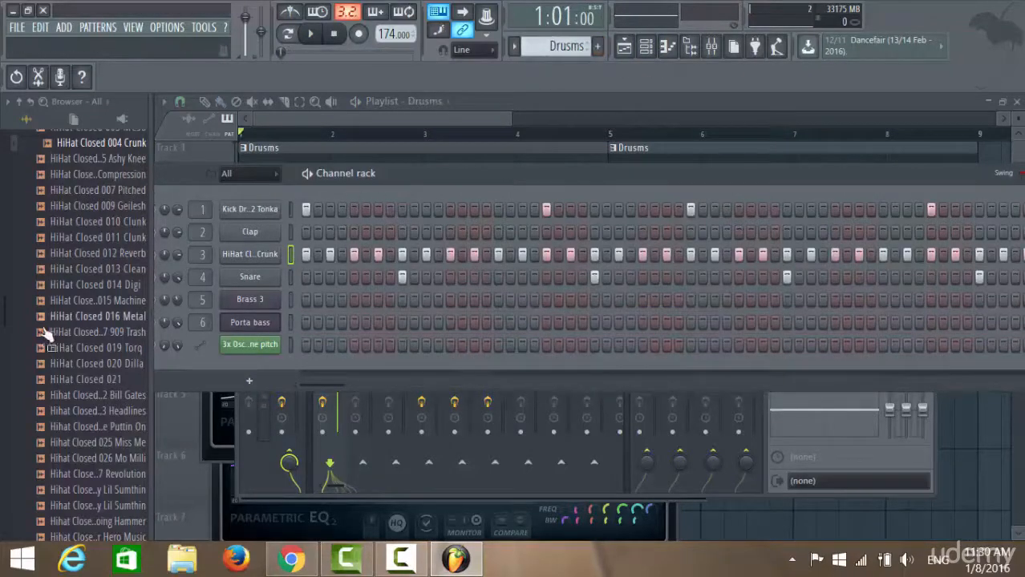
pyautogui.scroll(6, 40, 232)
pyautogui.click(64, 287)
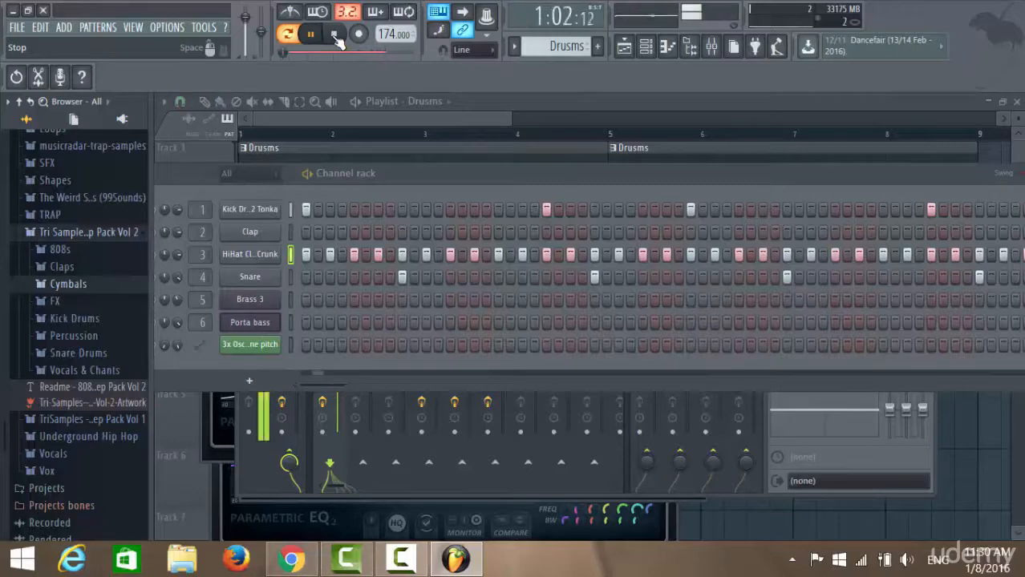
pyautogui.click(74, 319)
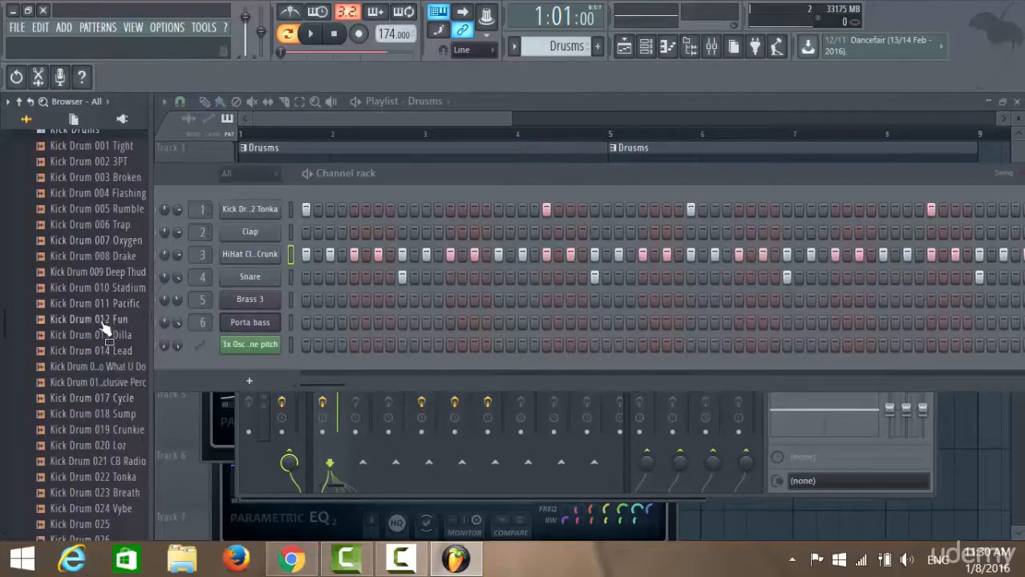
# Layer Kick Drum 003 Broken on a new channel using the Tonka kick's step pattern, and adjust its channel volume during playback
pyautogui.moveTo(120, 319); pyautogui.dragTo(125, 185)
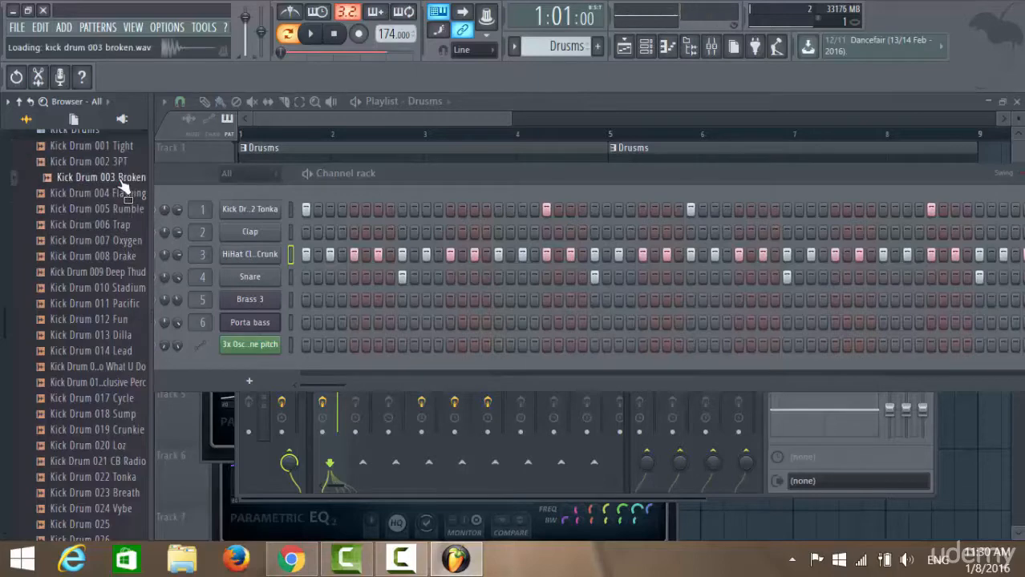
pyautogui.moveTo(176, 222); pyautogui.dragTo(307, 229)
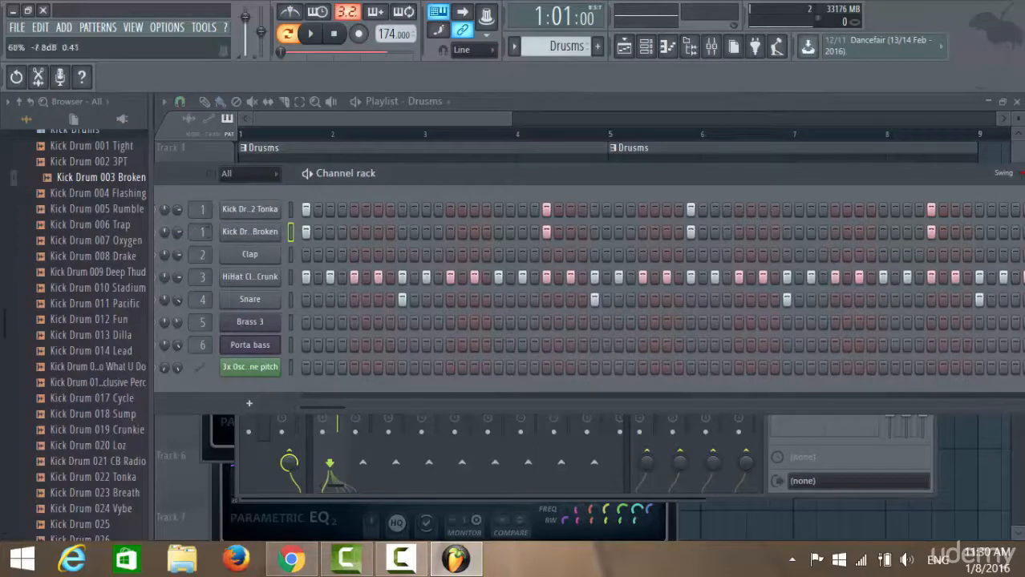
pyautogui.click(312, 35)
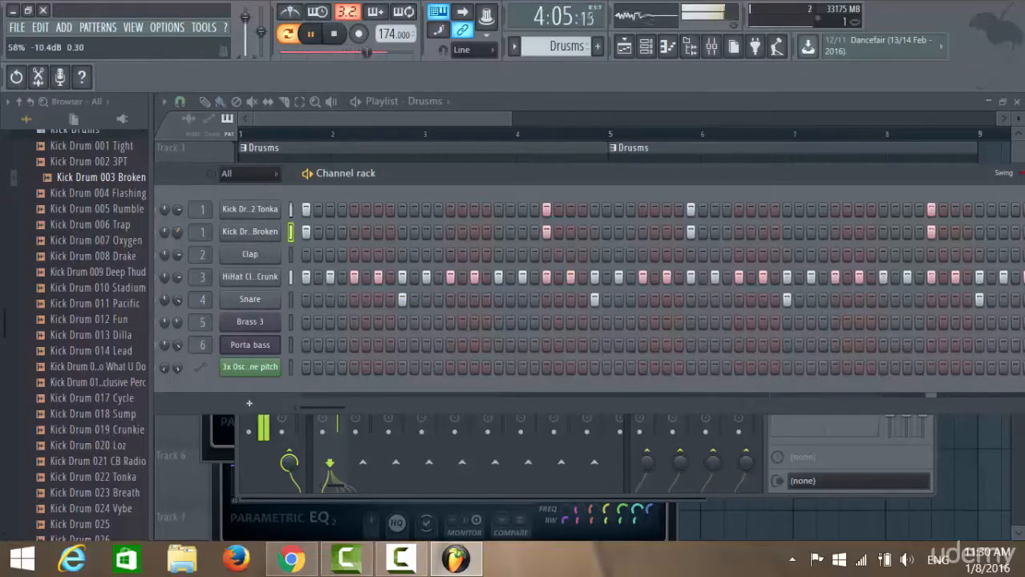
pyautogui.click(310, 35)
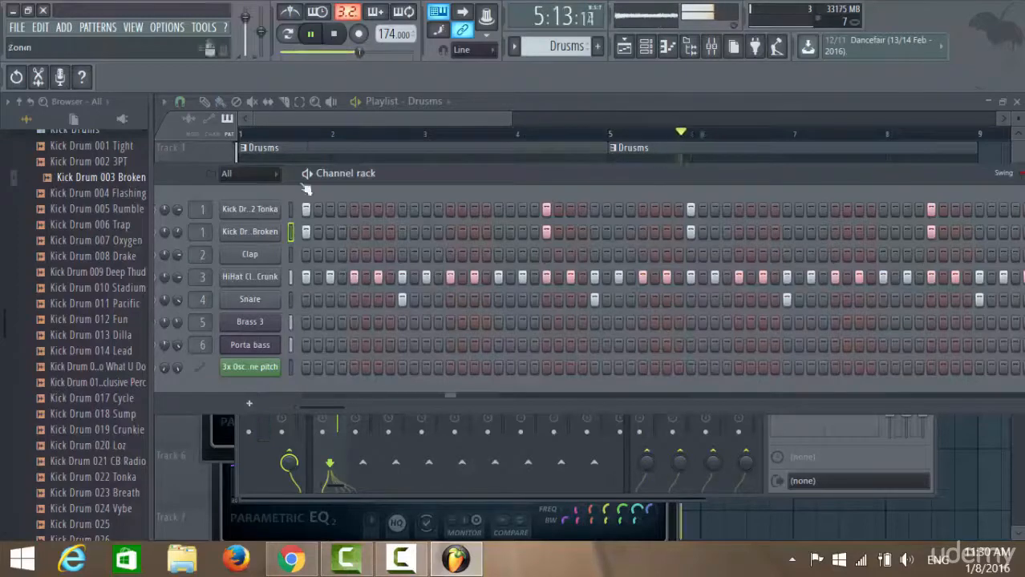
pyautogui.moveTo(178, 232); pyautogui.dragTo(177, 247)
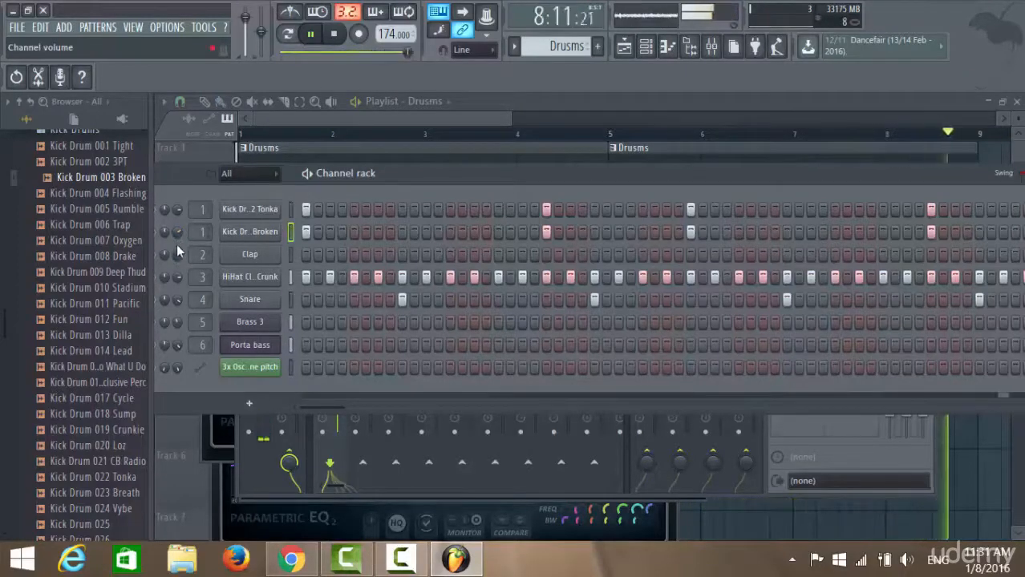
# Try Kick Drum 008 Drake on the layered kick channel, and replace it with Kick Drum 011 Pacific
pyautogui.moveTo(133, 256); pyautogui.dragTo(244, 233)
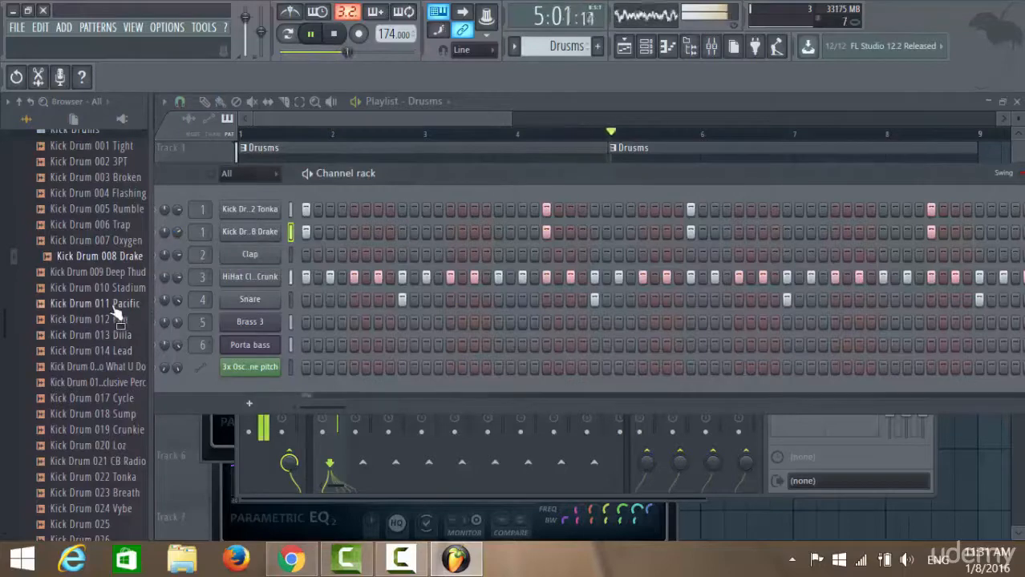
pyautogui.moveTo(88, 303); pyautogui.dragTo(258, 239)
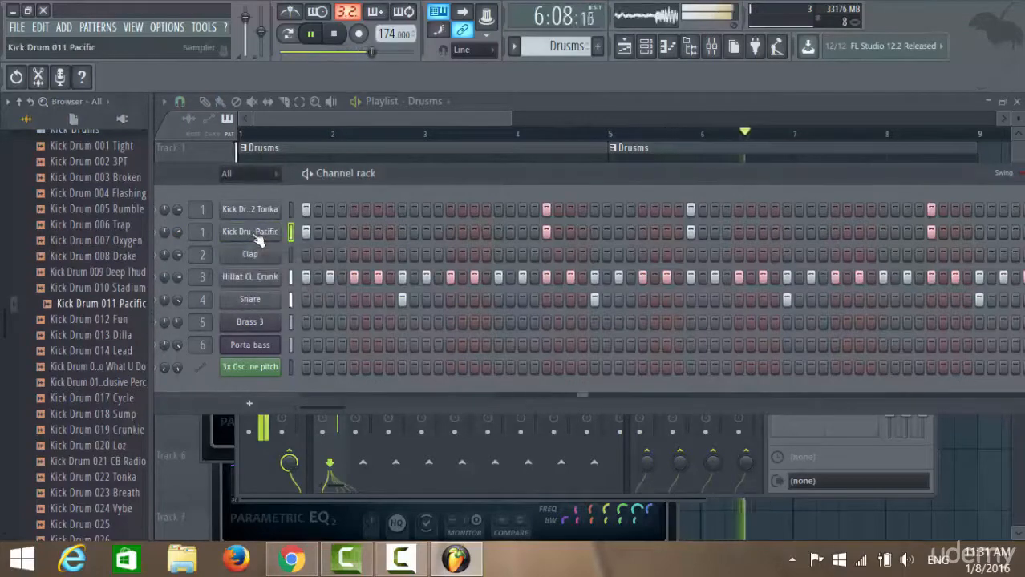
# Stop playback and audition the kick samples from Kick Drum 012 Fun through Kick Drum 024 Vybe
pyautogui.click(334, 33)
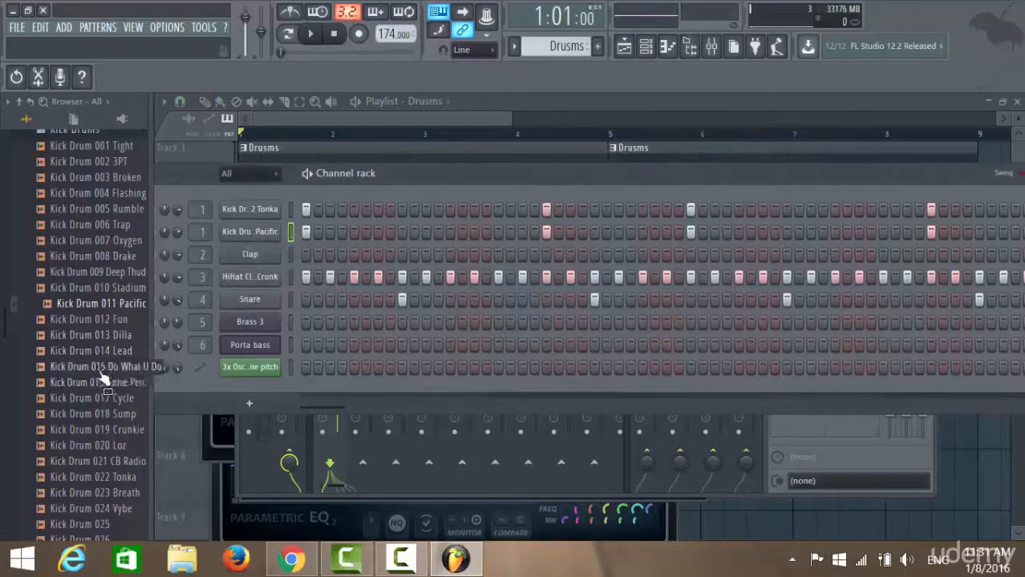
pyautogui.click(102, 352)
pyautogui.click(115, 335)
pyautogui.click(113, 324)
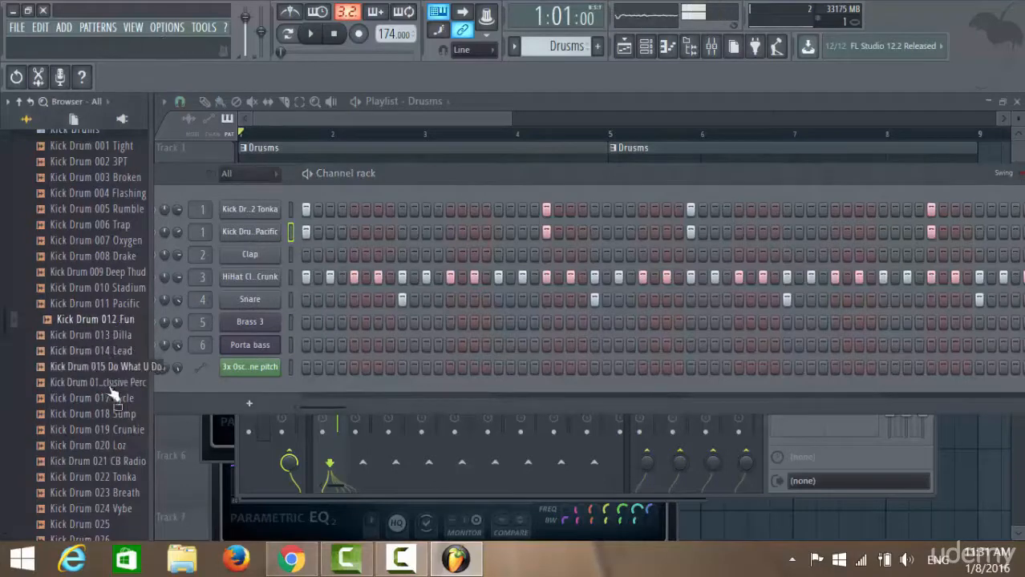
pyautogui.click(117, 369)
pyautogui.click(119, 383)
pyautogui.click(120, 398)
pyautogui.click(119, 414)
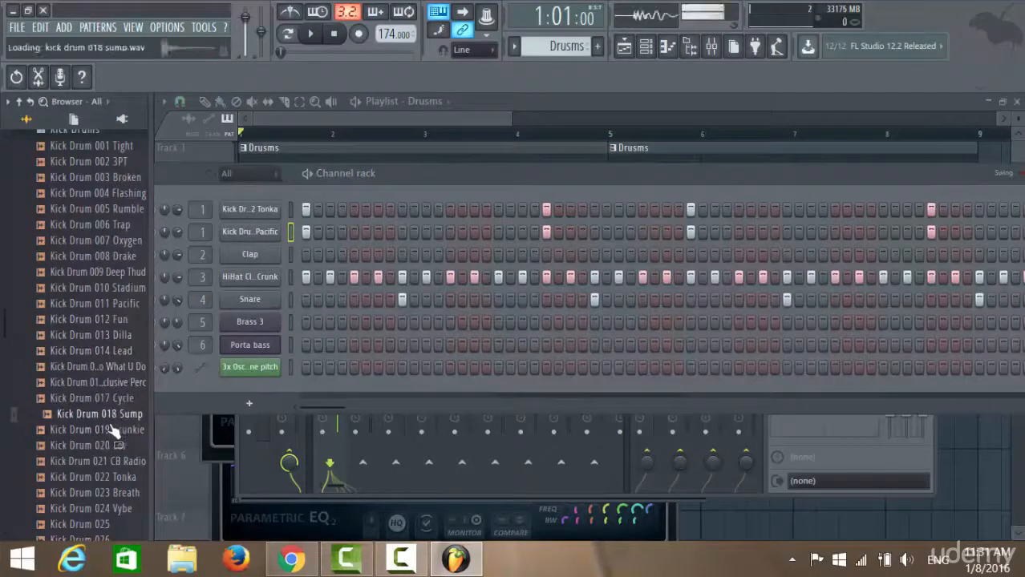
pyautogui.click(112, 430)
pyautogui.click(106, 448)
pyautogui.click(107, 463)
pyautogui.click(105, 478)
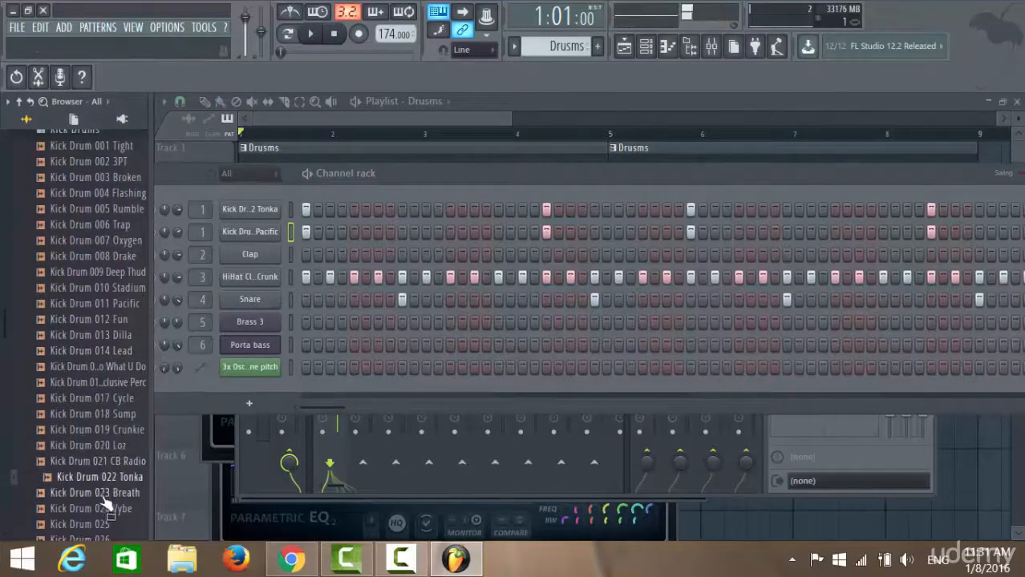
pyautogui.click(102, 494)
pyautogui.click(105, 509)
# Audition more kick samples further down the list, and replace the layered kick's sample with Kick Drum 032 All I Know
pyautogui.scroll(-6, 108, 388)
pyautogui.click(98, 401)
pyautogui.click(100, 353)
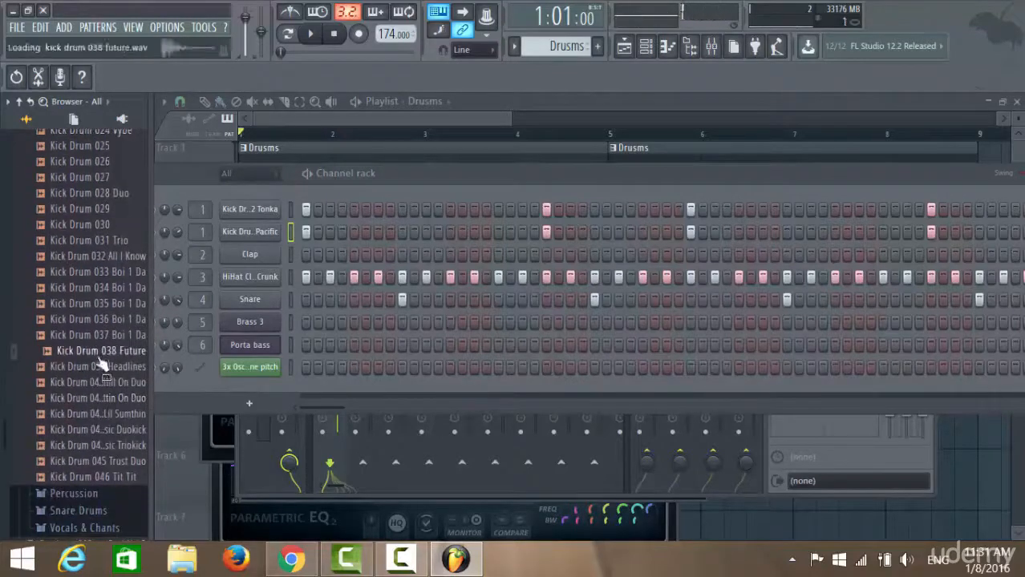
pyautogui.click(113, 307)
pyautogui.click(114, 273)
pyautogui.click(117, 257)
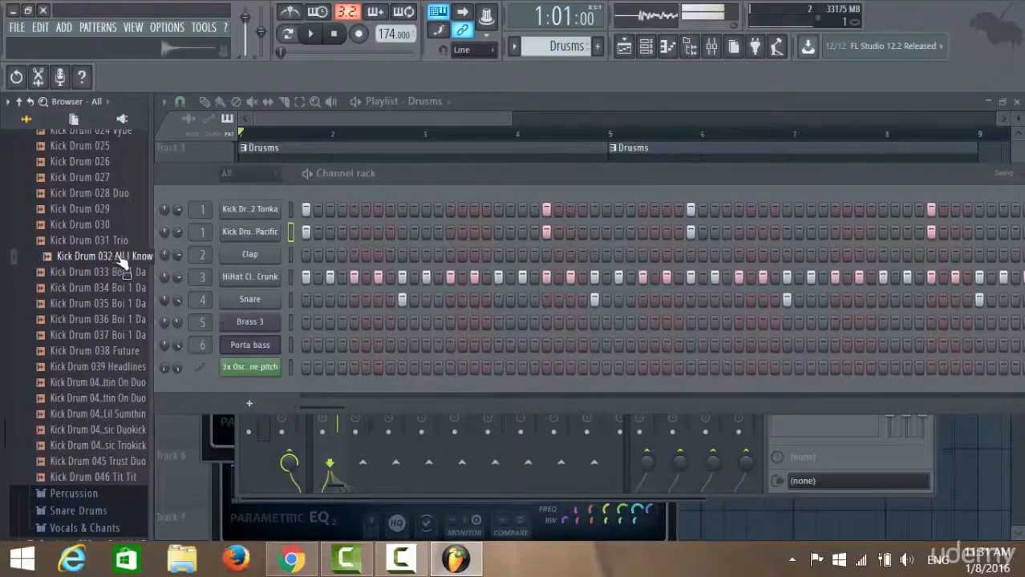
pyautogui.moveTo(119, 258); pyautogui.dragTo(246, 230)
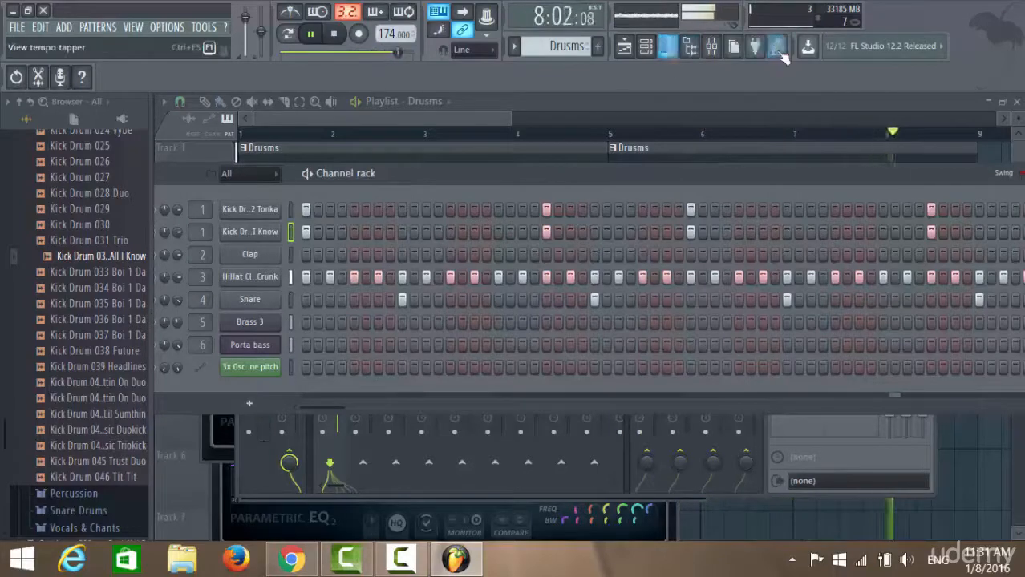
# In Insert 1's Fruity Parametric EQ 2, shift the band 7 high shelf up in frequency and boost band 6 in the upper range
pyautogui.click(712, 49)
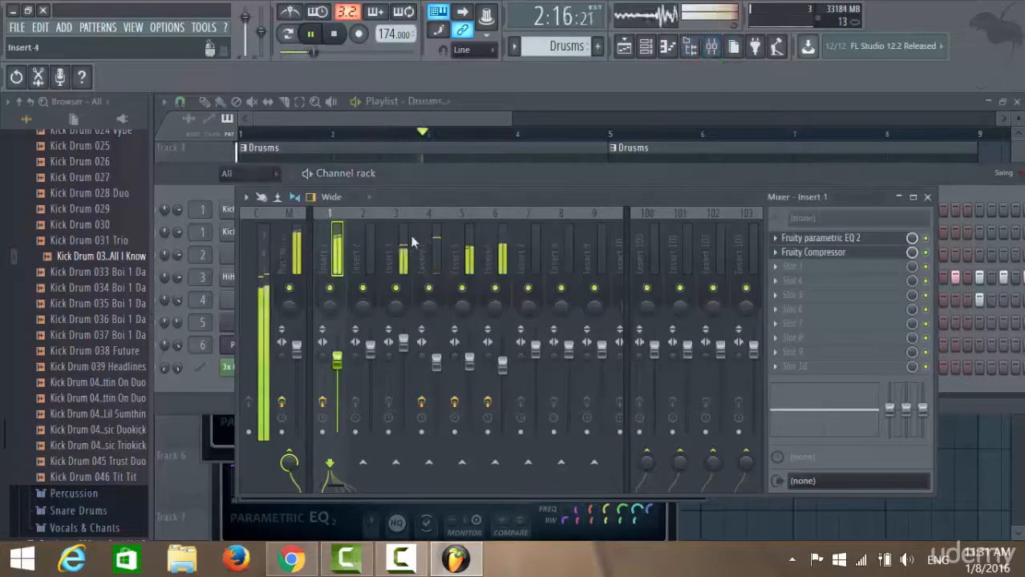
pyautogui.click(862, 261)
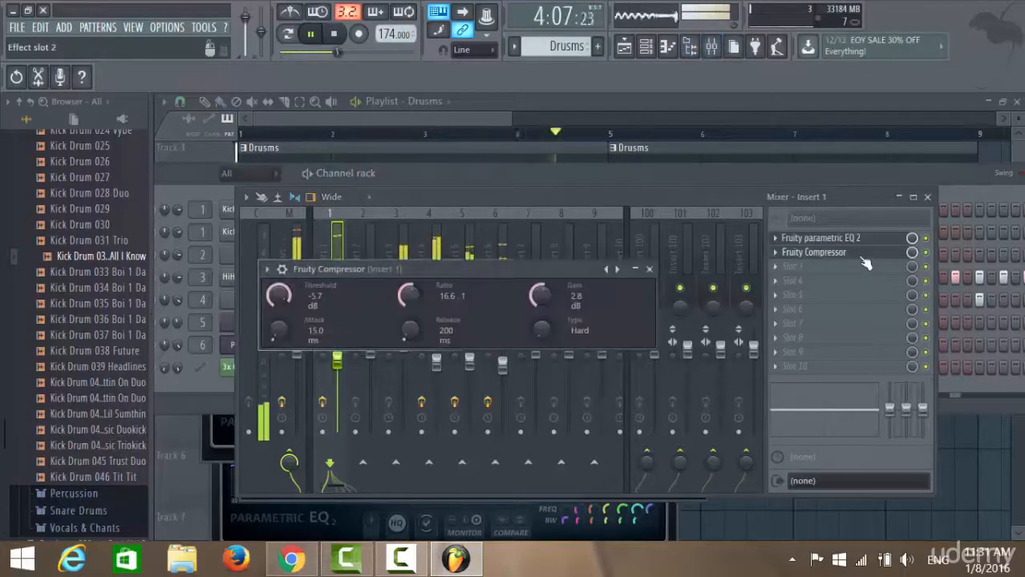
pyautogui.click(863, 258)
pyautogui.click(820, 239)
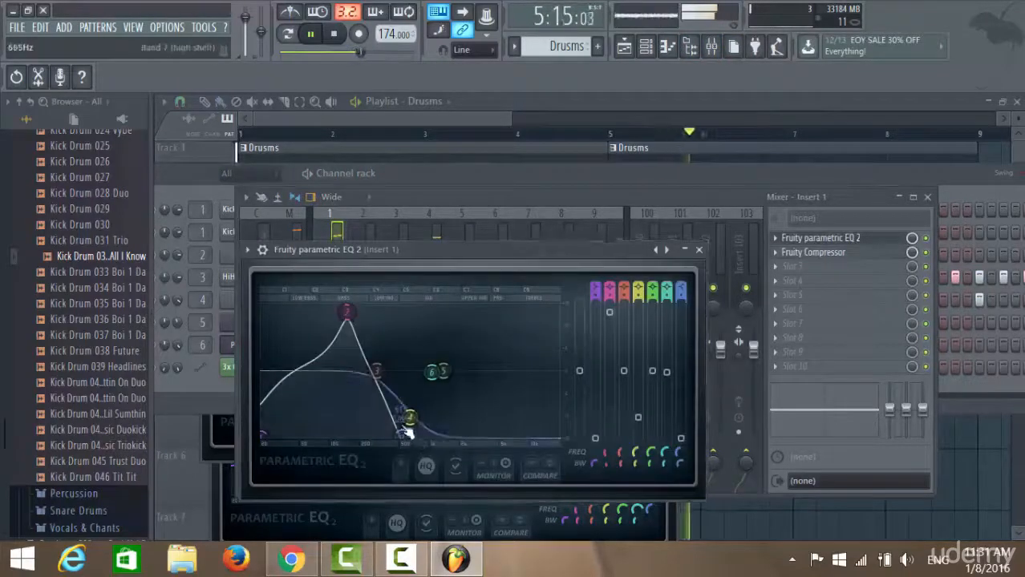
pyautogui.moveTo(409, 439); pyautogui.dragTo(530, 436)
pyautogui.moveTo(442, 380); pyautogui.dragTo(487, 313)
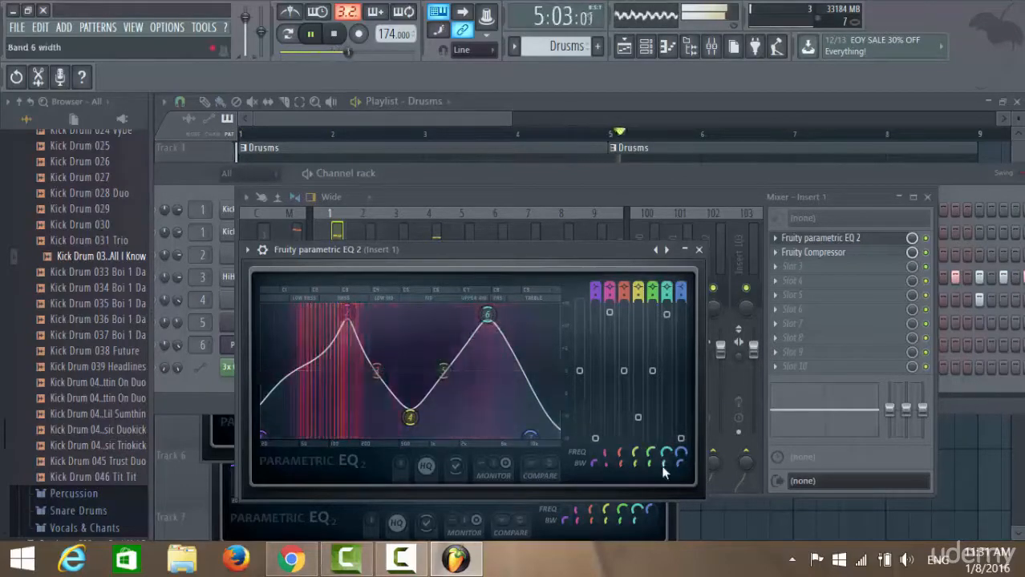
# Move EQ band 6 down into the mids at nearly maximum gain, narrowing its width and widening it again
pyautogui.moveTo(665, 466); pyautogui.dragTo(665, 495)
pyautogui.moveTo(488, 314)
pyautogui.mouseDown()
pyautogui.moveTo(504, 313)
pyautogui.moveTo(471, 322)
pyautogui.mouseUp()
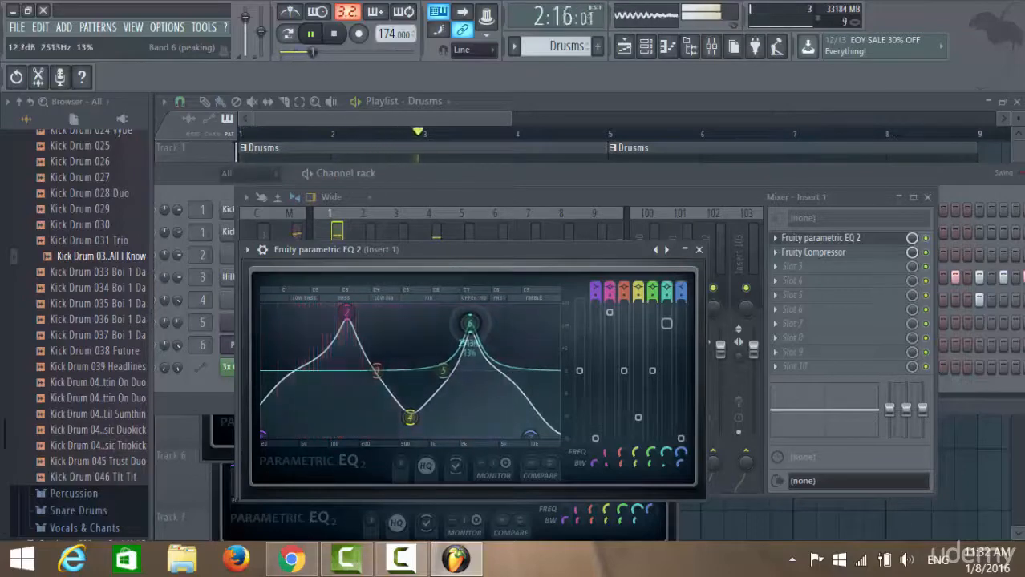
pyautogui.moveTo(469, 324); pyautogui.dragTo(469, 313)
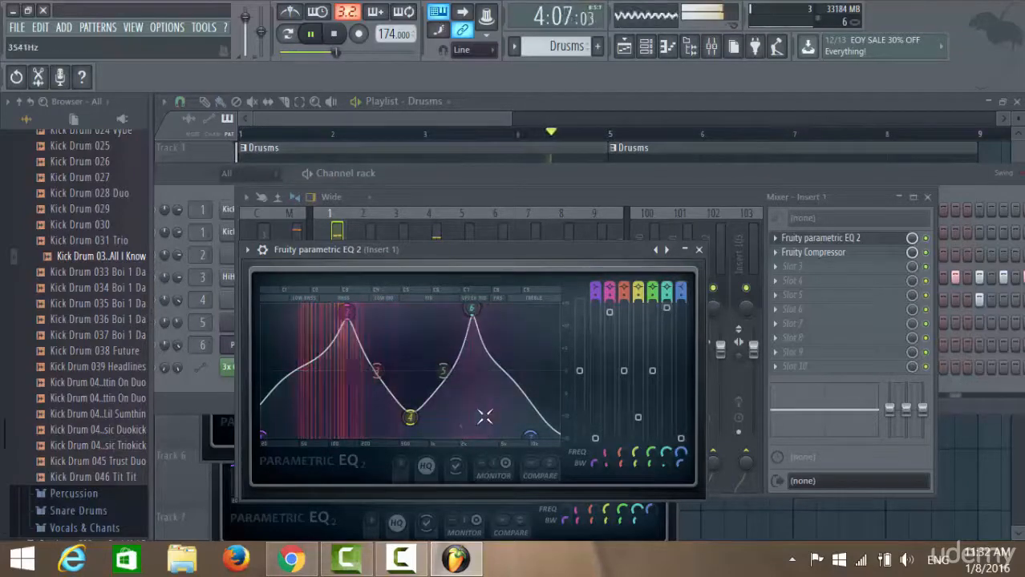
pyautogui.moveTo(484, 315); pyautogui.dragTo(443, 309)
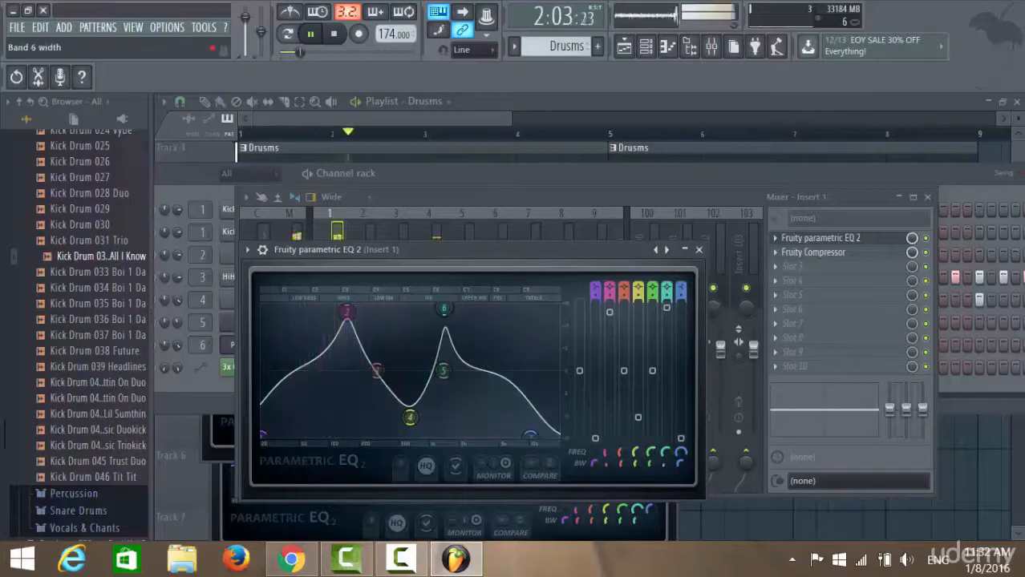
pyautogui.moveTo(667, 464); pyautogui.dragTo(667, 441)
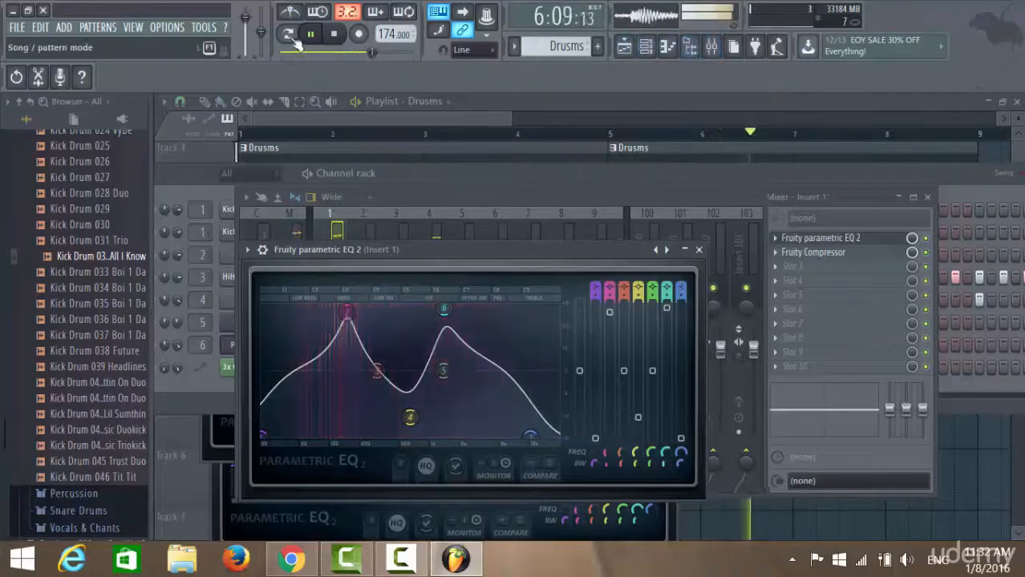
# Compare band 7 high shelf positions in pattern and song playback, set it to about 8089 Hz at -16.5 dB, and close the EQ
pyautogui.click(293, 40)
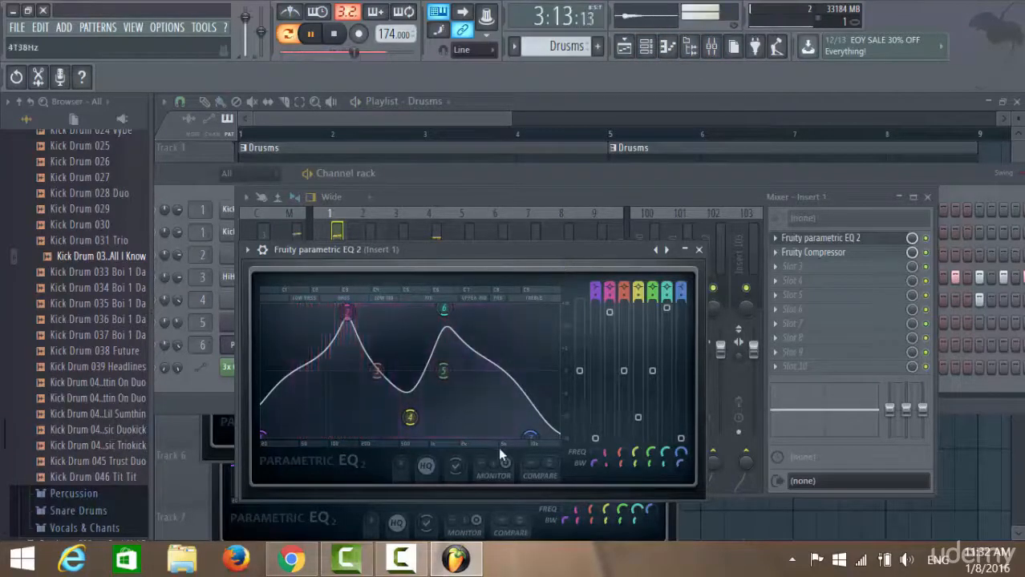
pyautogui.moveTo(531, 441); pyautogui.dragTo(482, 433)
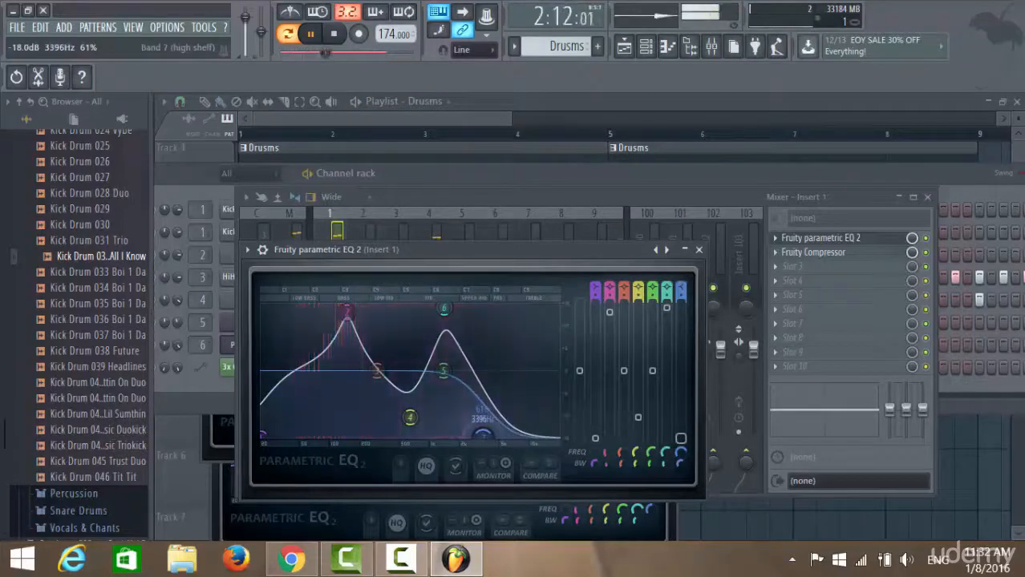
pyautogui.click(292, 35)
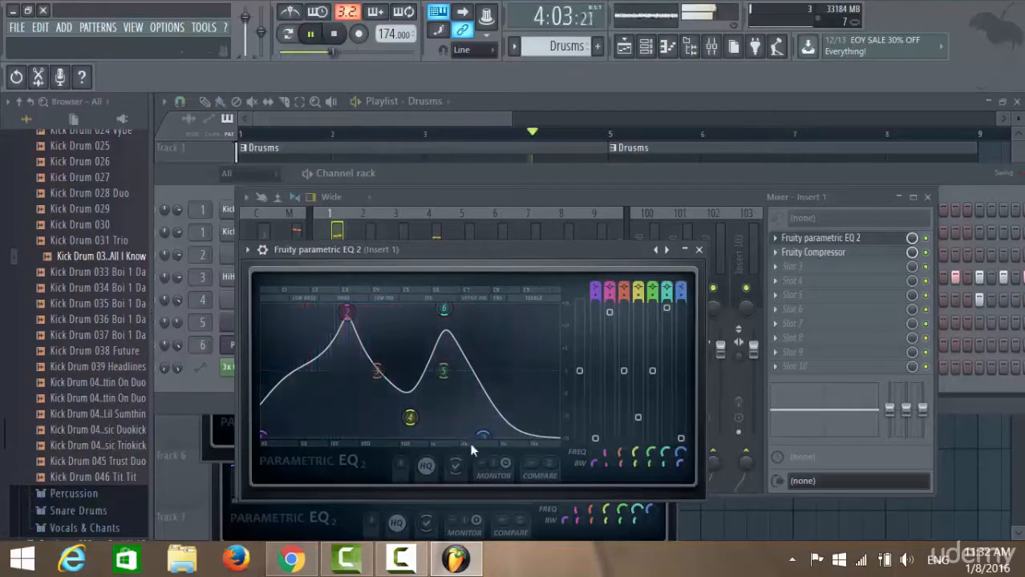
pyautogui.moveTo(482, 436); pyautogui.dragTo(519, 430)
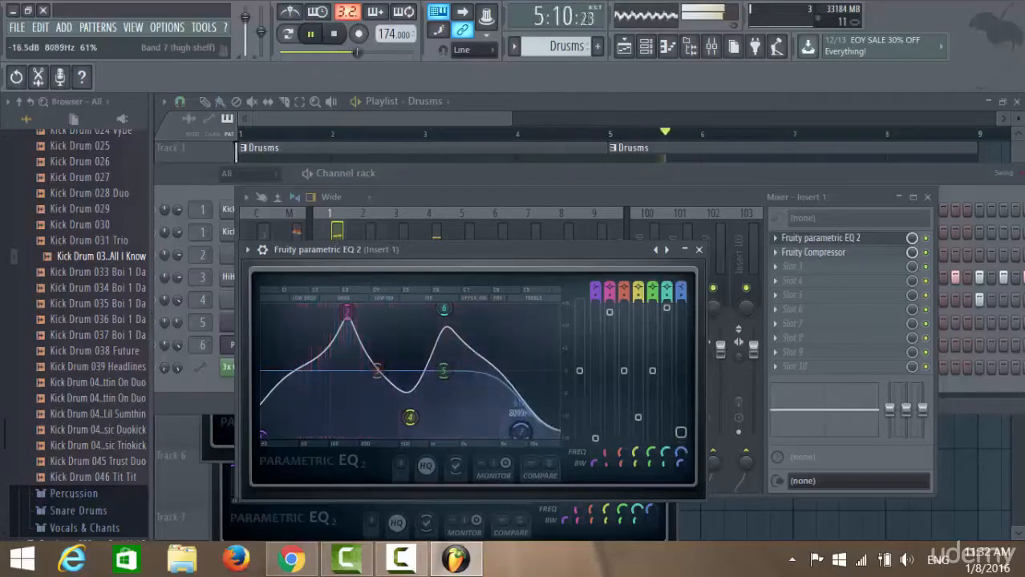
pyautogui.click(699, 249)
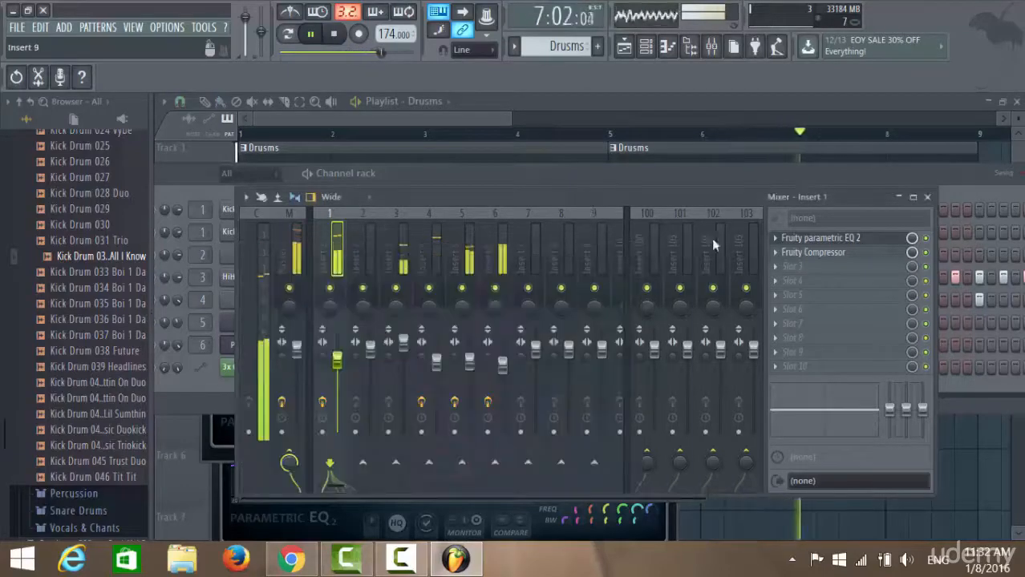
# Set Insert 1's Fruity Compressor to a -8.4 dB threshold, 21.5:1 ratio and 4.2 dB gain, and return to the channel rack
pyautogui.click(814, 253)
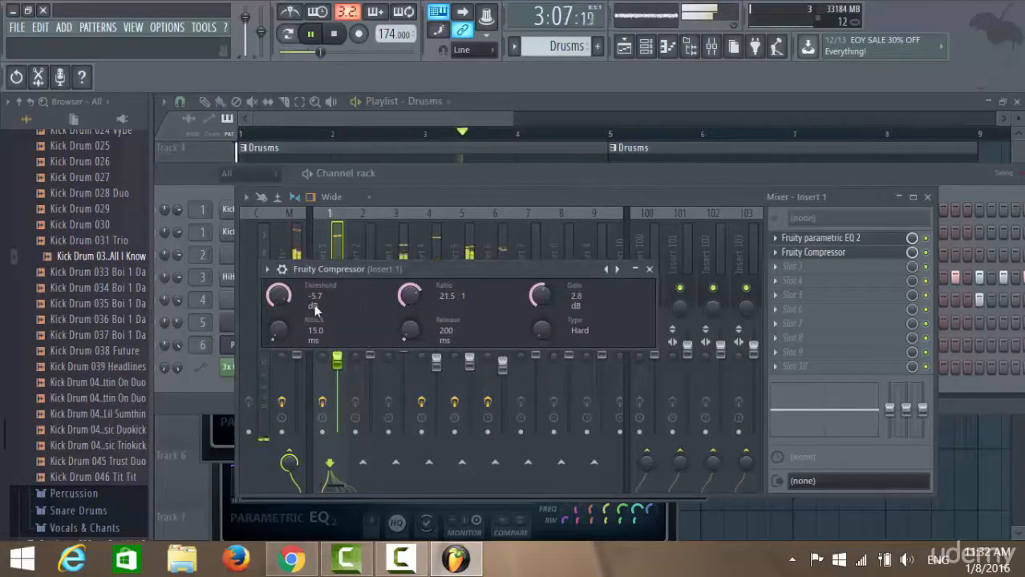
pyautogui.moveTo(279, 296); pyautogui.dragTo(278, 305)
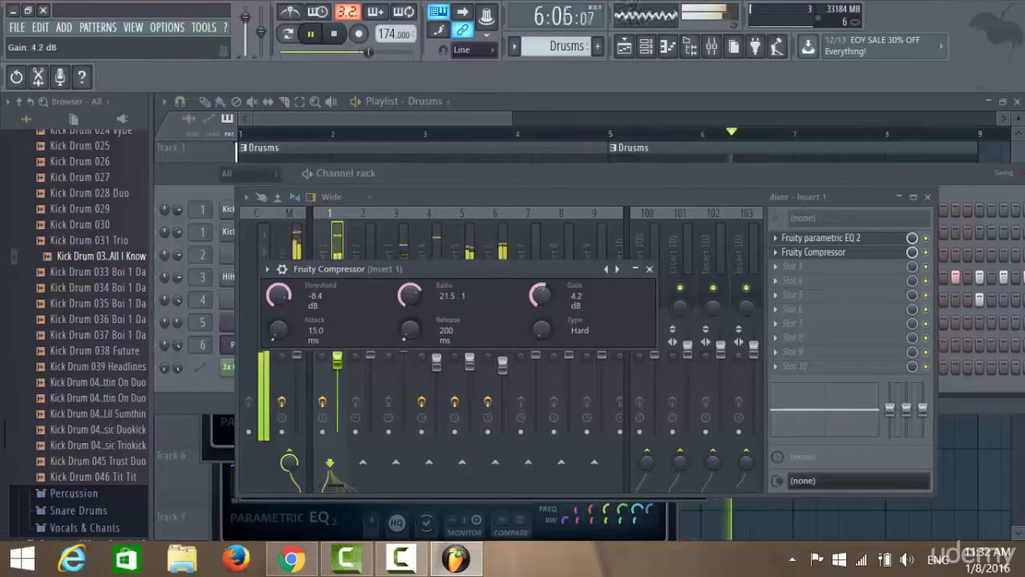
pyautogui.click(528, 182)
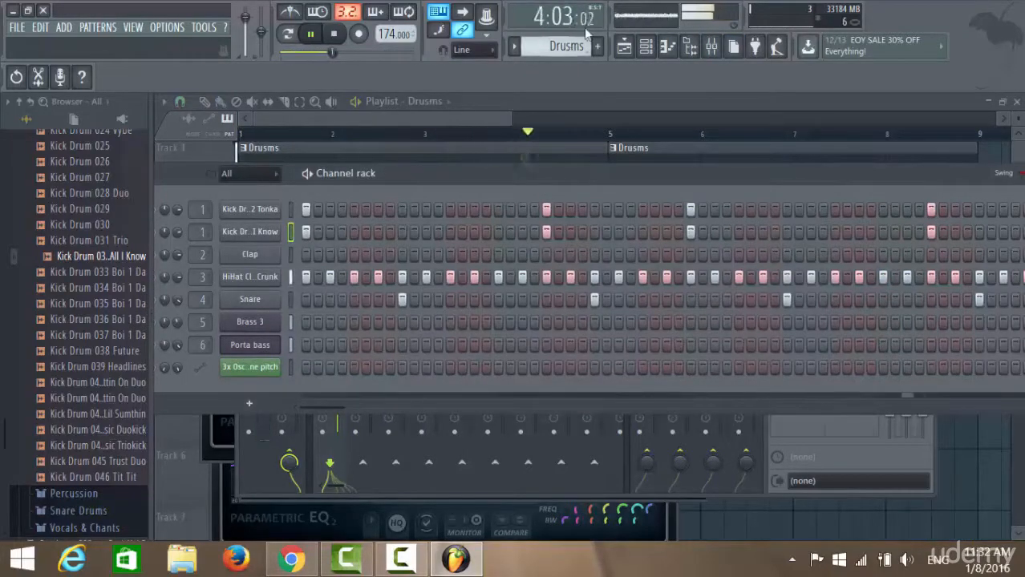
# Listen in pattern mode, recheck Insert 1's compressor, and move EQ band 6 up into the treble and band 7 lower in frequency
pyautogui.click(286, 33)
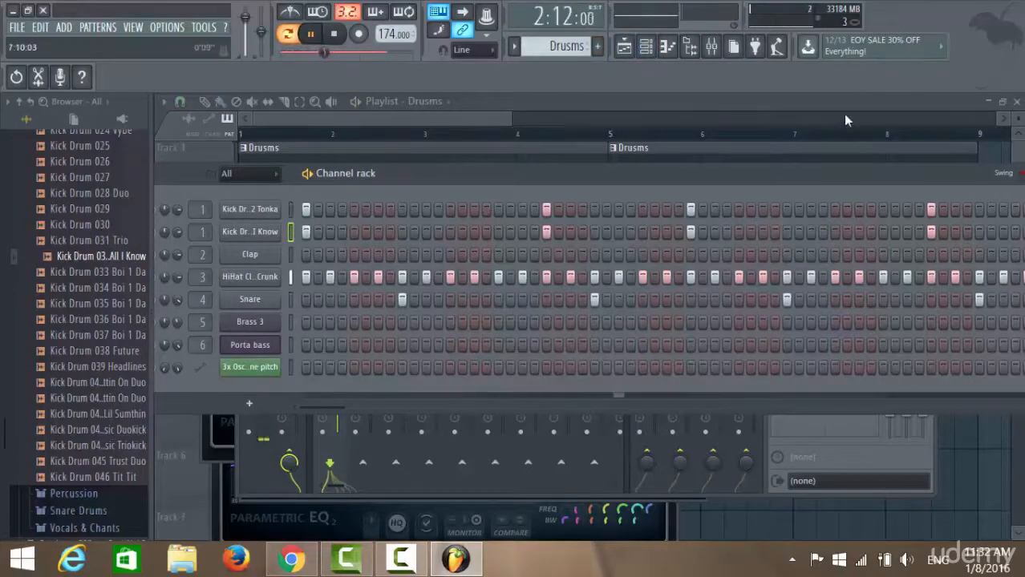
pyautogui.click(710, 45)
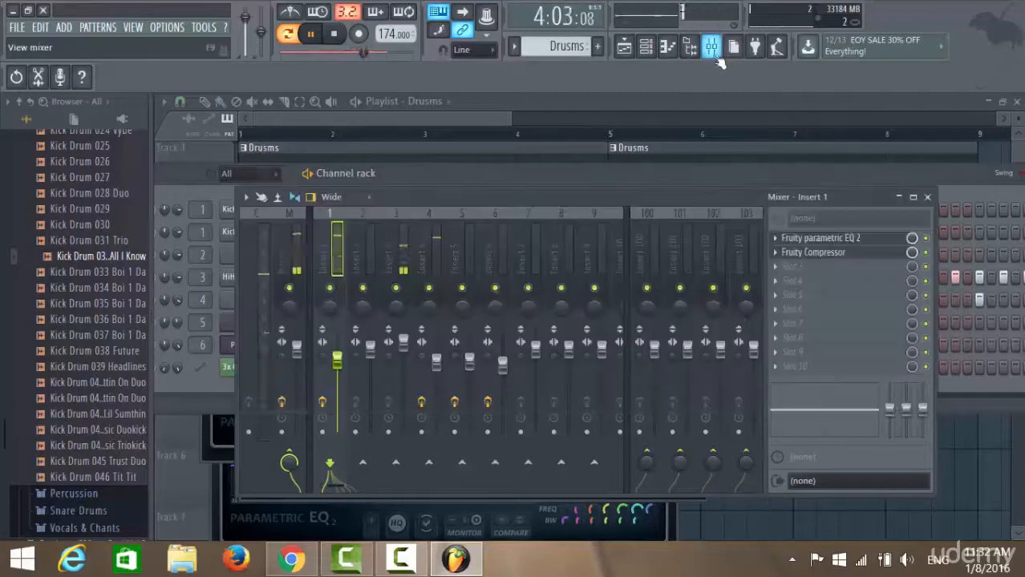
pyautogui.click(832, 253)
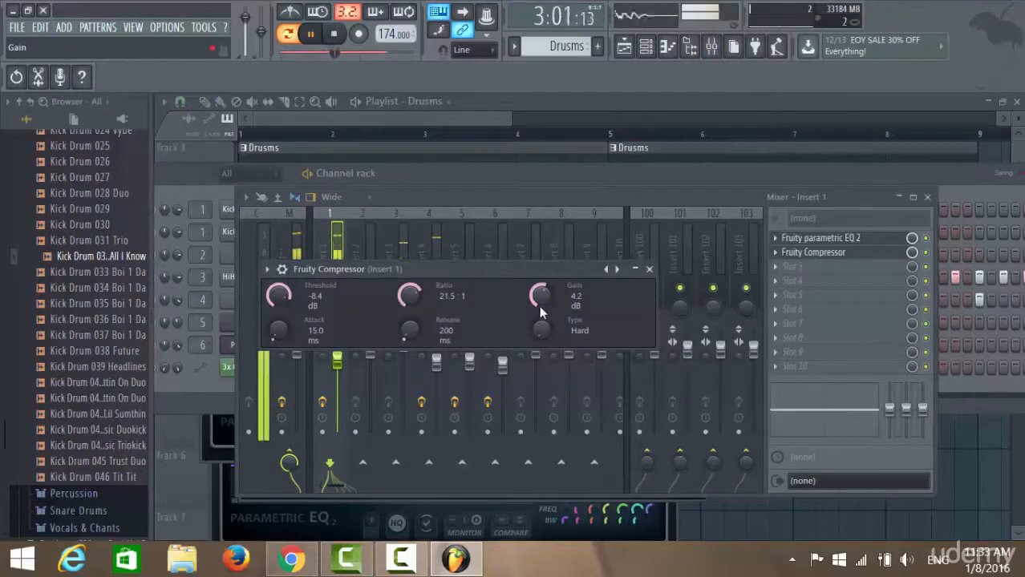
pyautogui.click(826, 244)
pyautogui.click(827, 239)
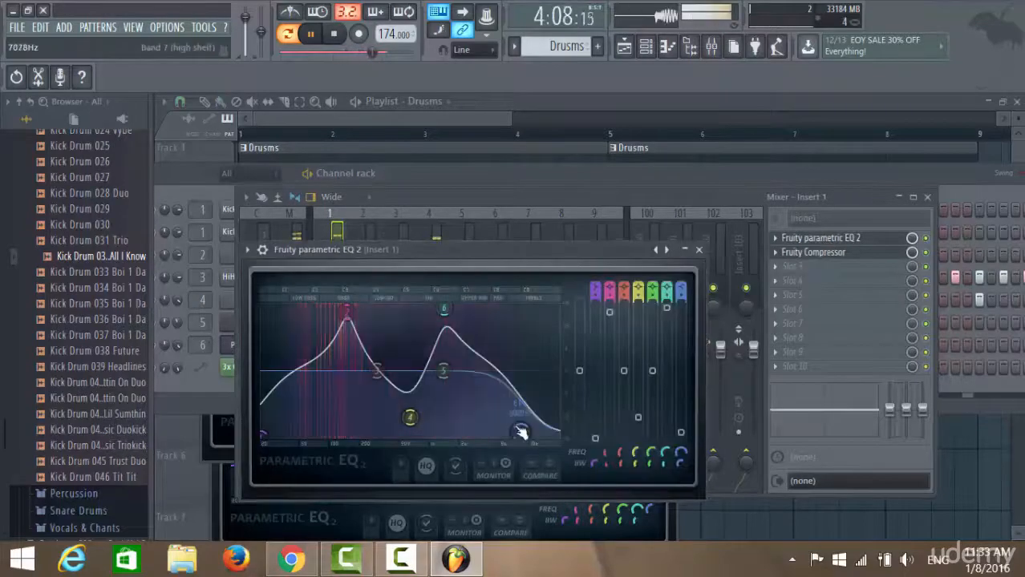
pyautogui.moveTo(443, 309); pyautogui.dragTo(492, 311)
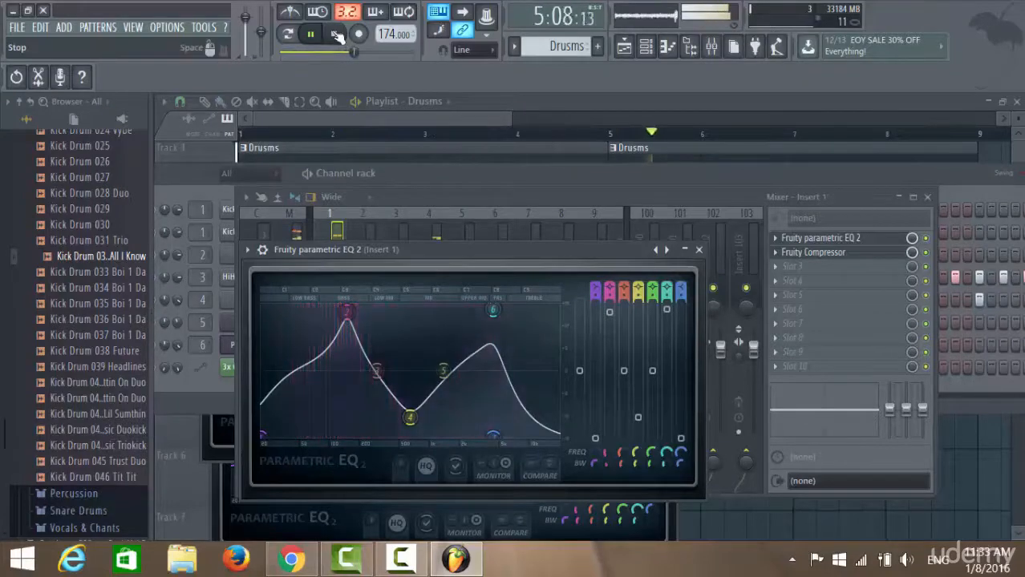
# Bring the channel rack forward, stop playback, and save the project as Jazzy.flp in the Projects folder
pyautogui.click(667, 46)
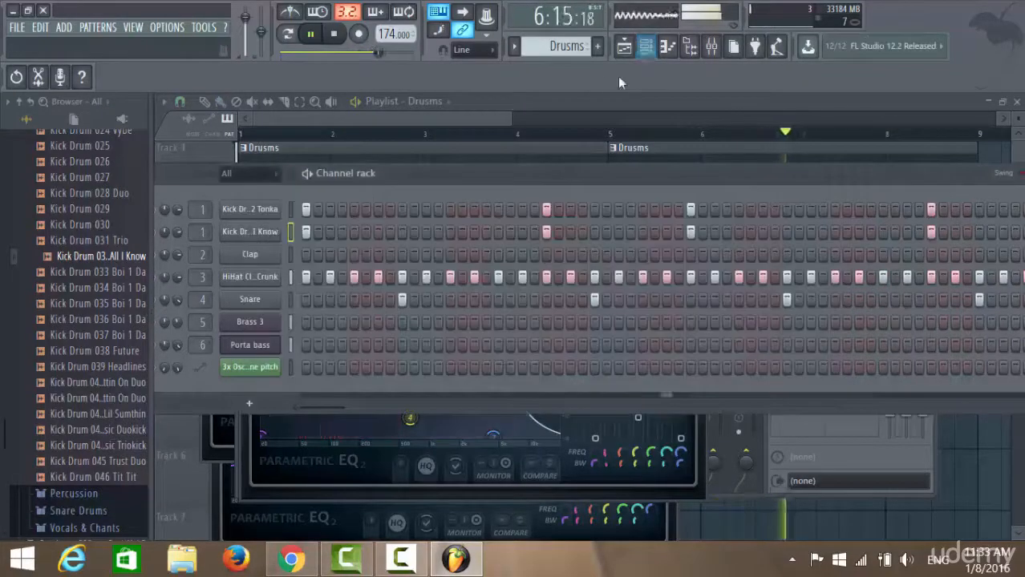
pyautogui.click(333, 34)
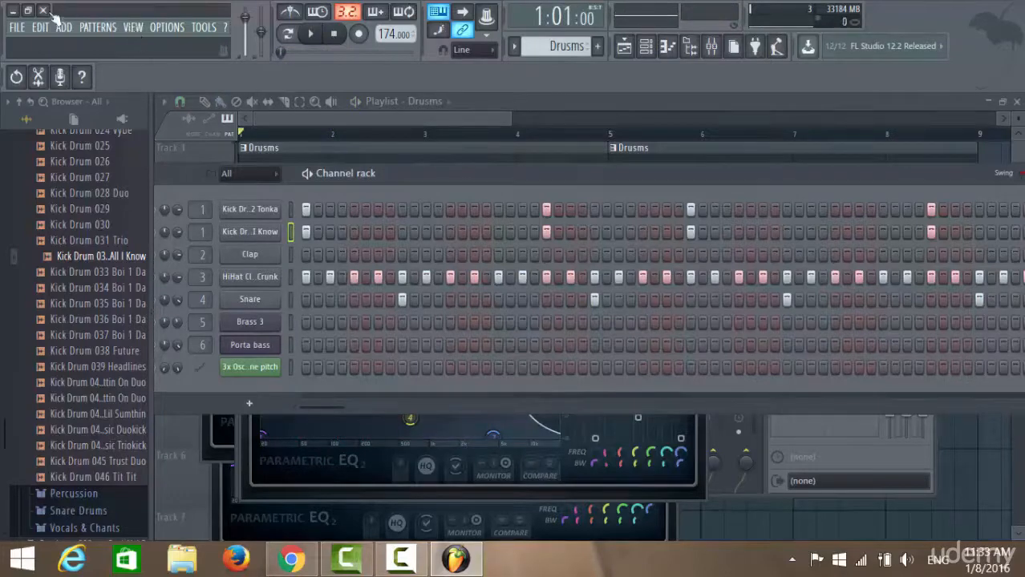
pyautogui.click(17, 27)
pyautogui.click(32, 101)
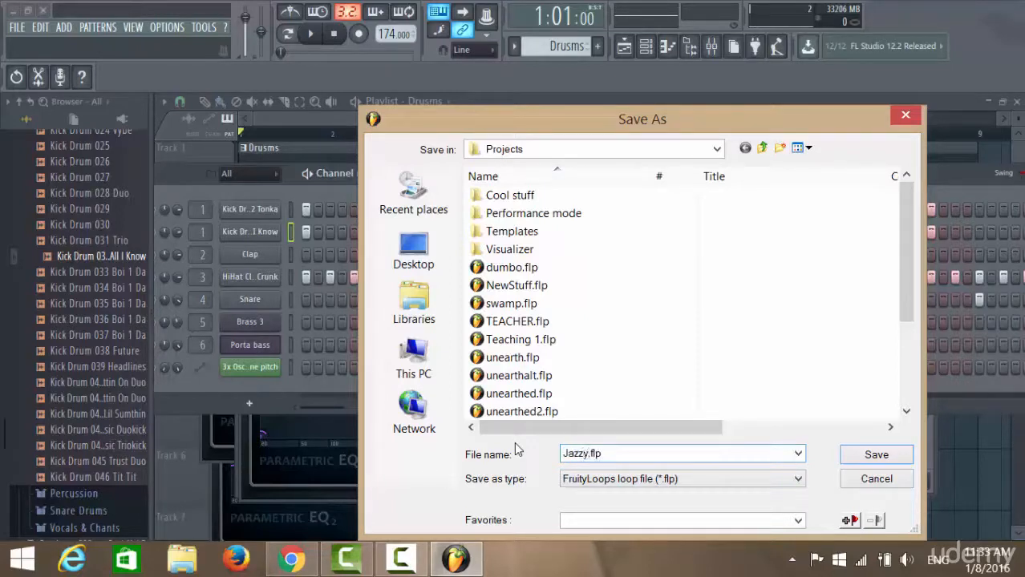
pyautogui.click(875, 456)
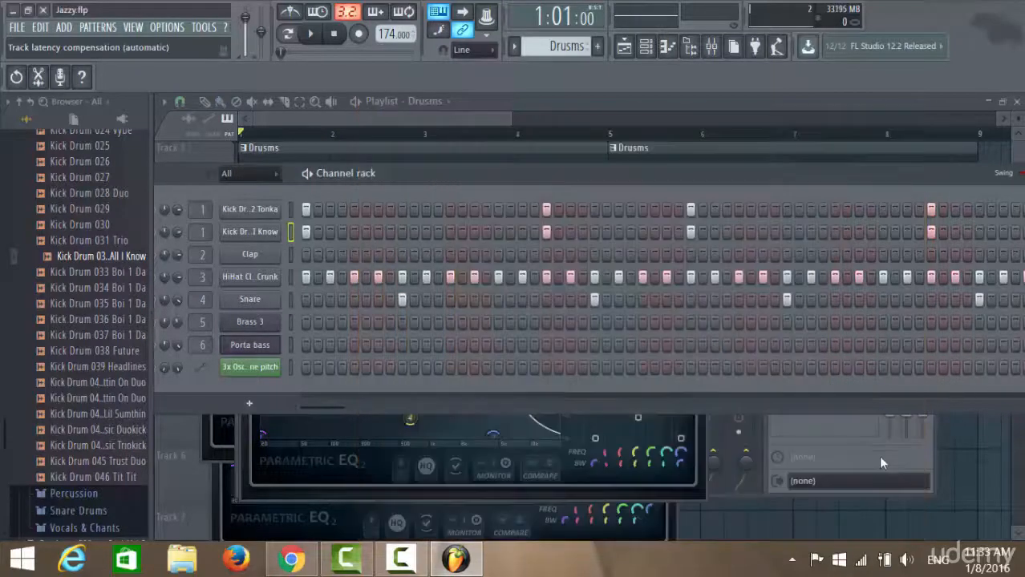
# Play the song briefly, stop it, and return to the start of the Kick Drums folder in the sample browser
pyautogui.click(309, 33)
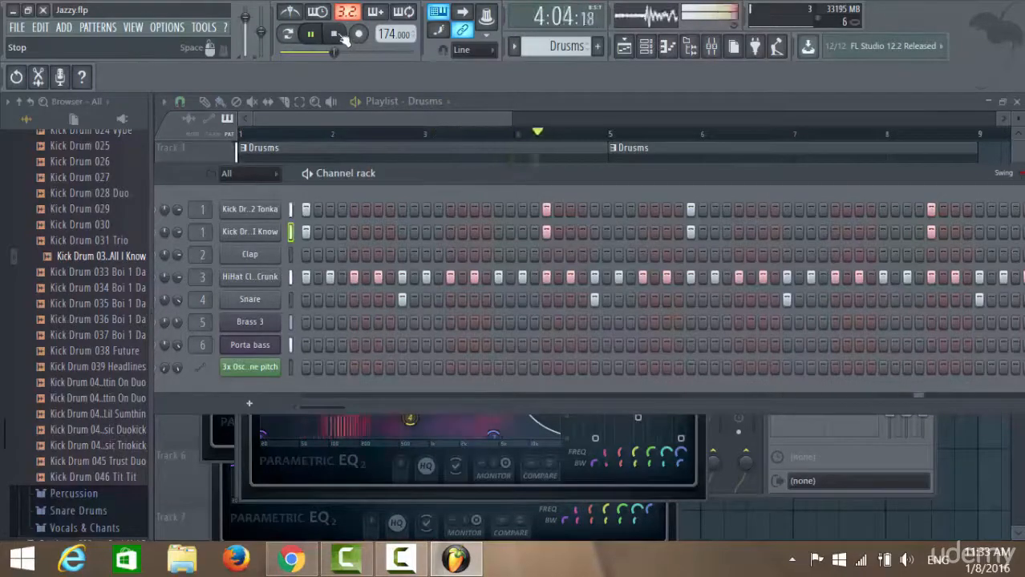
pyautogui.click(334, 34)
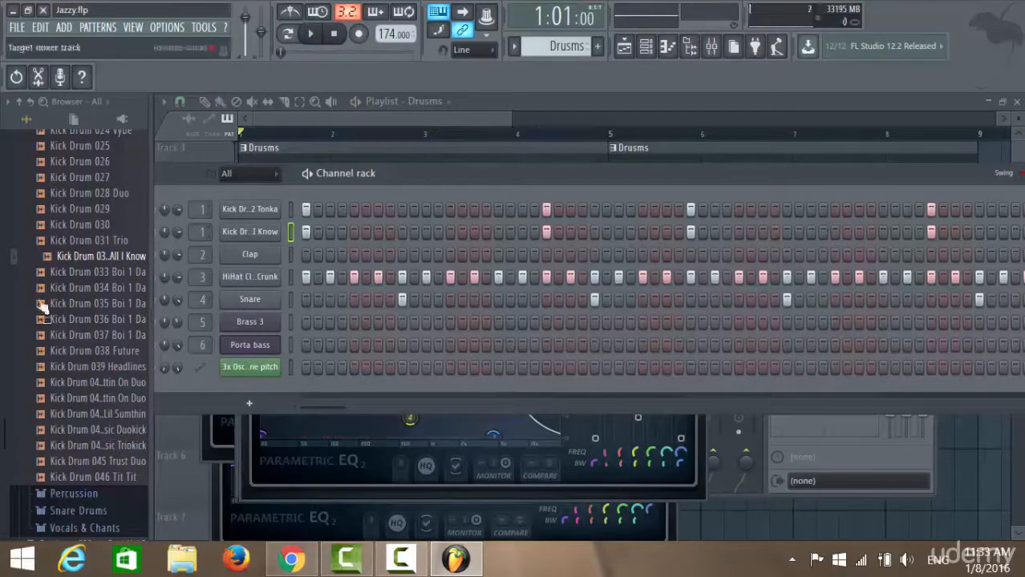
pyautogui.scroll(10, 5, 293)
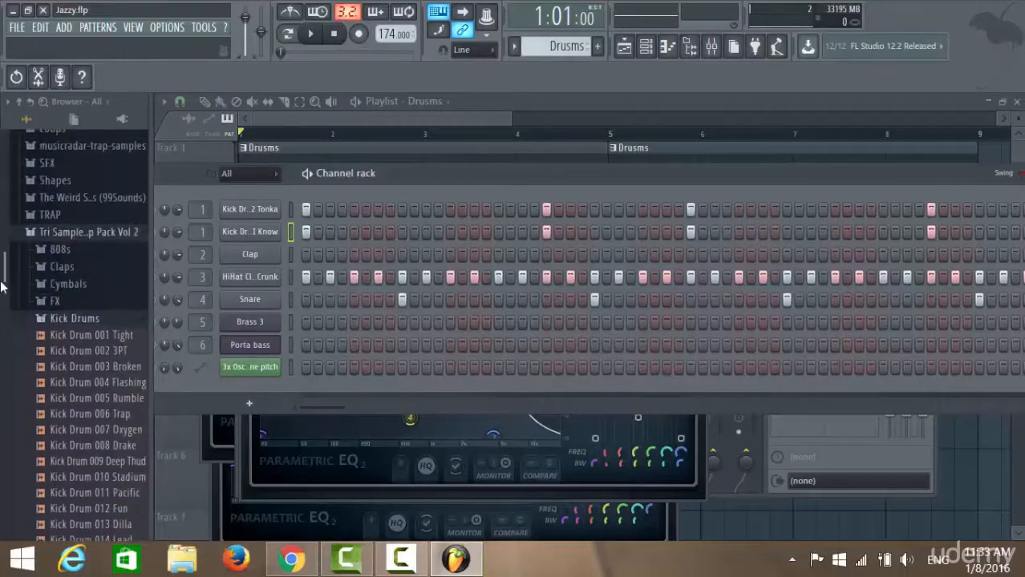
# Switch from the Kick Drums to the Snare Drums sample folder and audition snares such as 020 Play Ball and 009 MC38 808
pyautogui.click(80, 321)
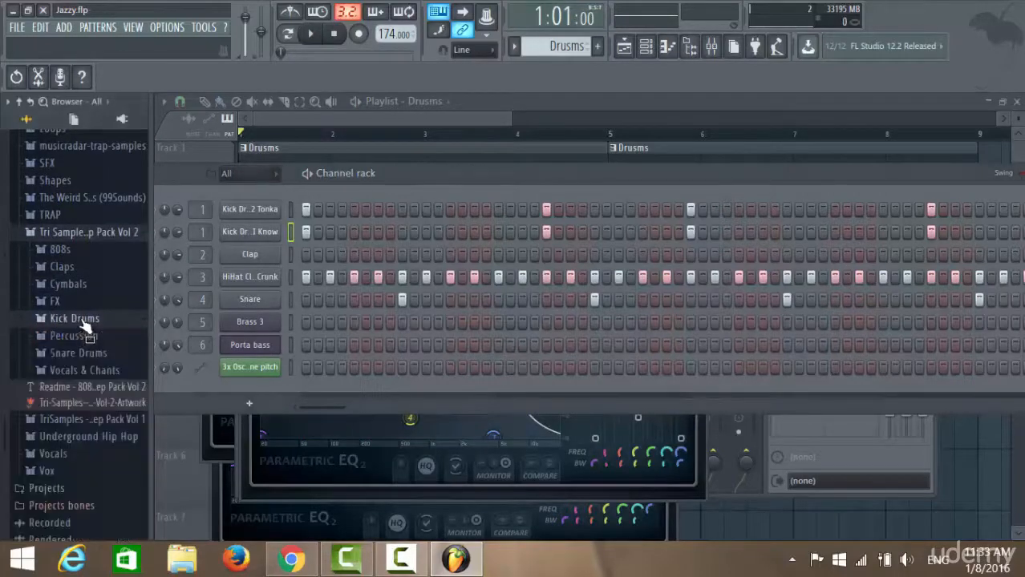
pyautogui.click(84, 357)
pyautogui.scroll(-3, 84, 355)
pyautogui.click(85, 343)
pyautogui.click(82, 387)
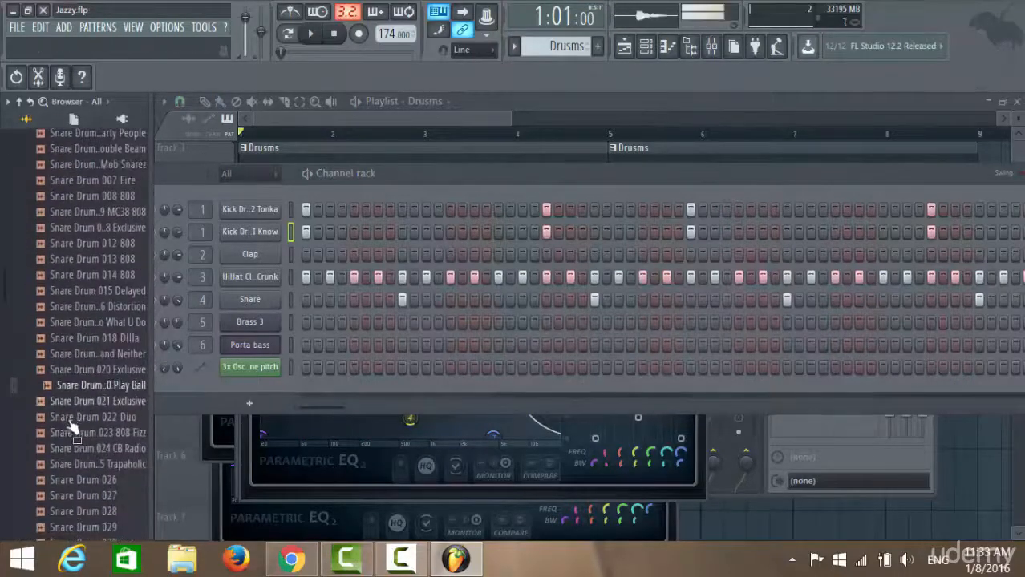
pyautogui.click(94, 448)
pyautogui.click(99, 433)
pyautogui.click(103, 416)
pyautogui.click(86, 213)
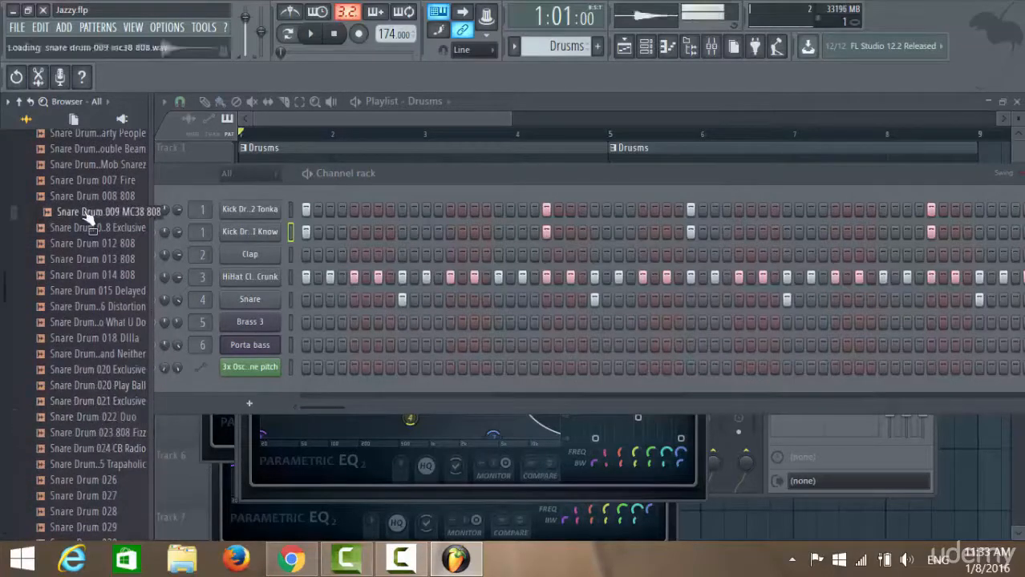
pyautogui.click(95, 181)
pyautogui.click(96, 165)
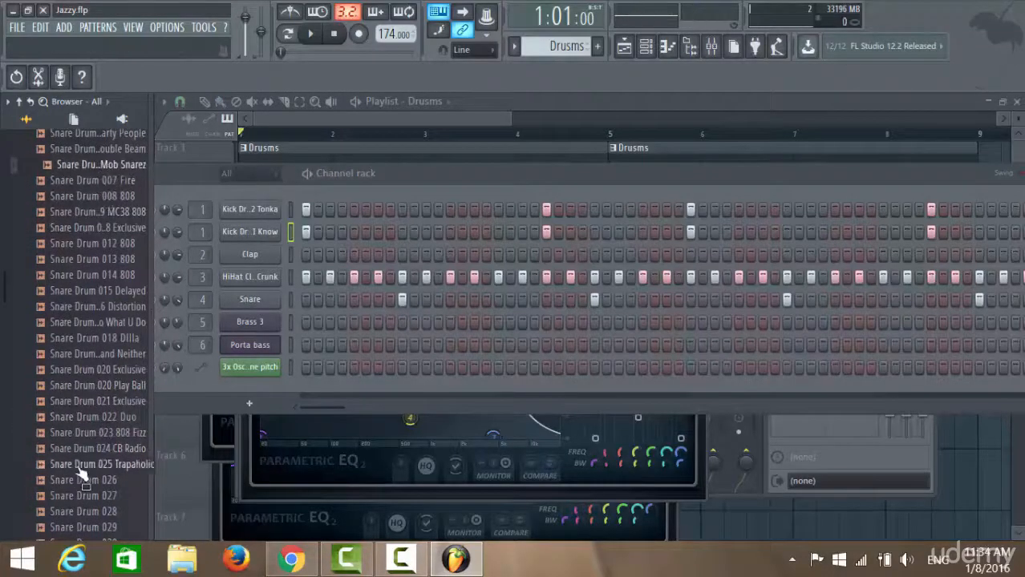
# Audition further snare samples from Snare Drum 025 Trapaholics onward, ending with Snare Drum 026, 027 and 028
pyautogui.click(80, 466)
pyautogui.scroll(-4, 85, 453)
pyautogui.click(91, 432)
pyautogui.click(95, 386)
pyautogui.click(93, 353)
pyautogui.click(93, 308)
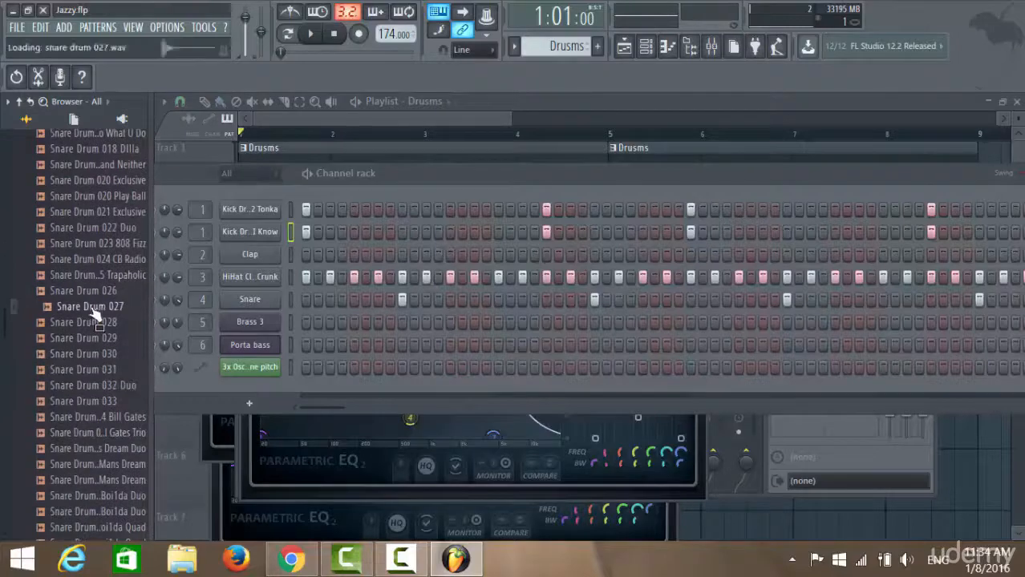
pyautogui.click(93, 291)
pyautogui.click(93, 306)
pyautogui.click(94, 322)
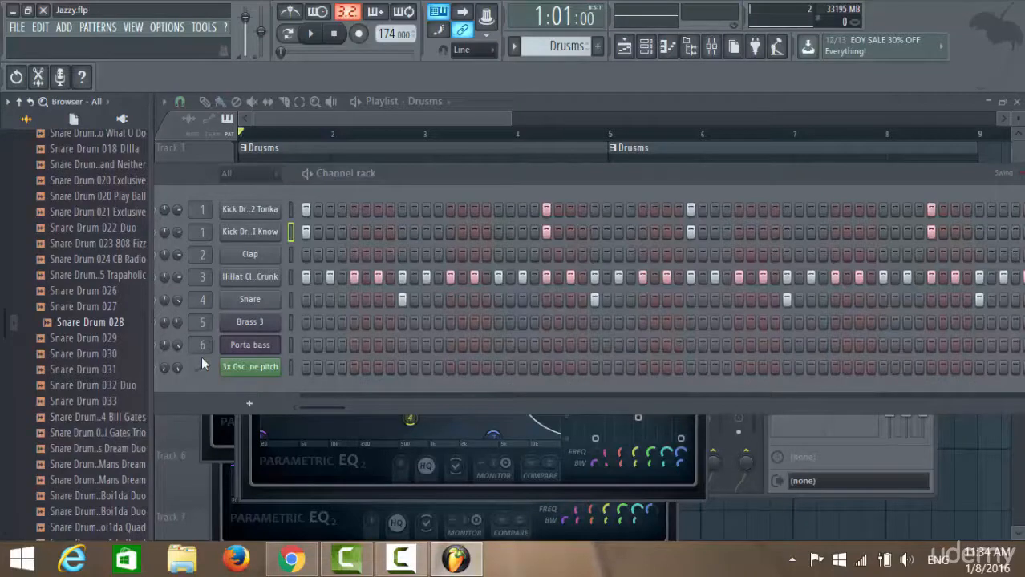
# Listen to the song, then select the Master track in the mixer and play it again to check the levels
pyautogui.click(316, 44)
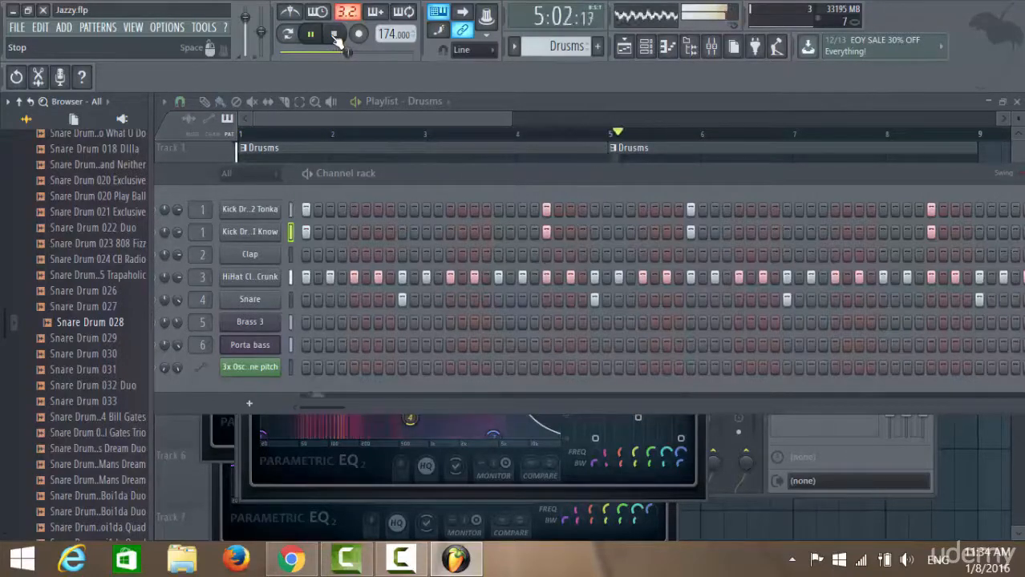
pyautogui.click(335, 36)
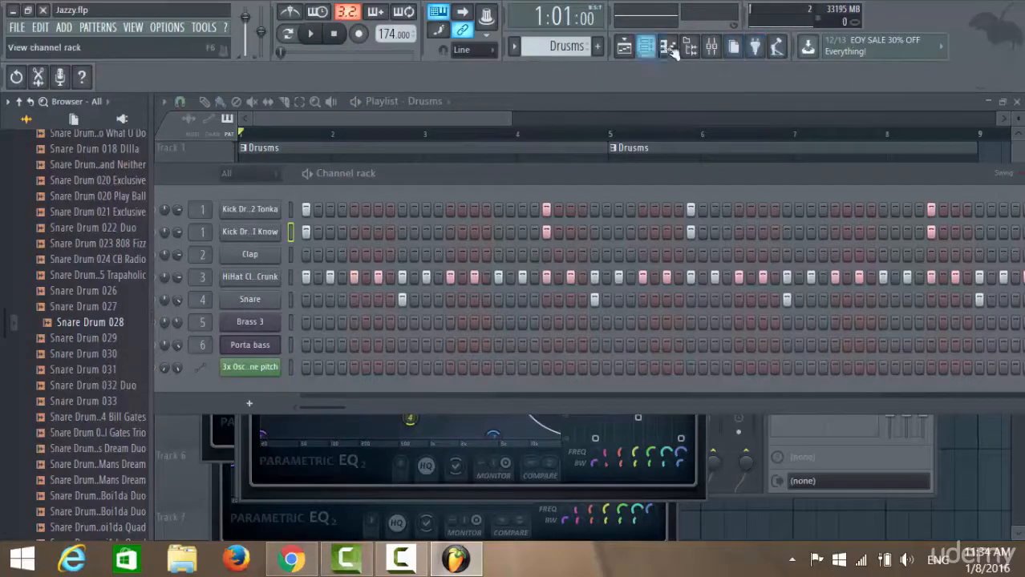
pyautogui.click(712, 46)
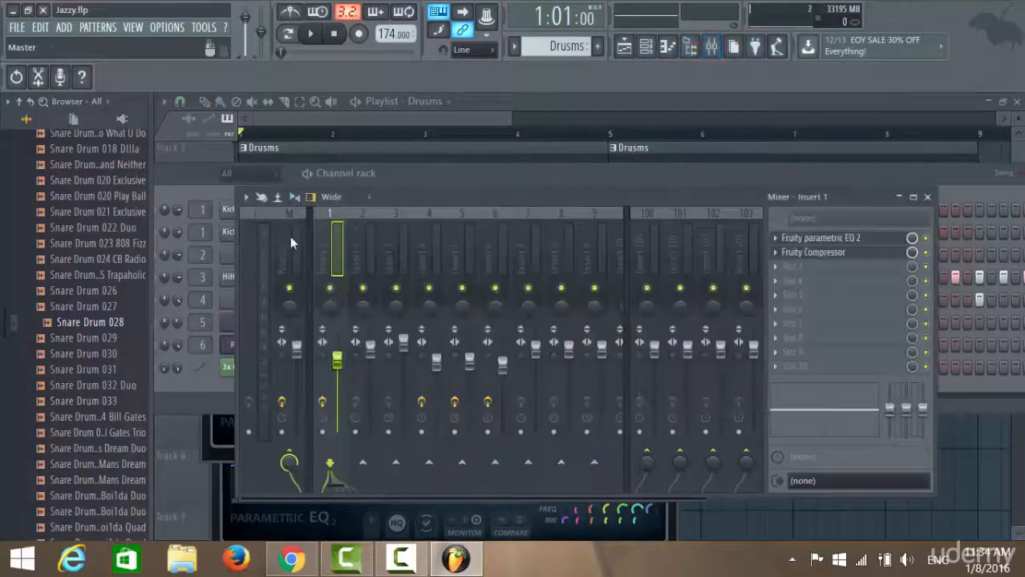
pyautogui.click(290, 239)
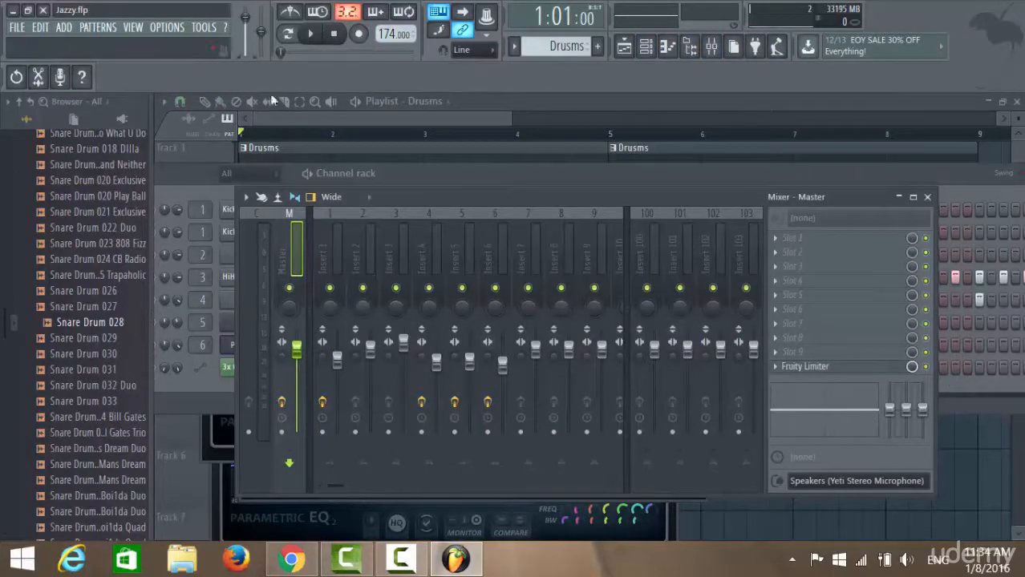
pyautogui.click(321, 38)
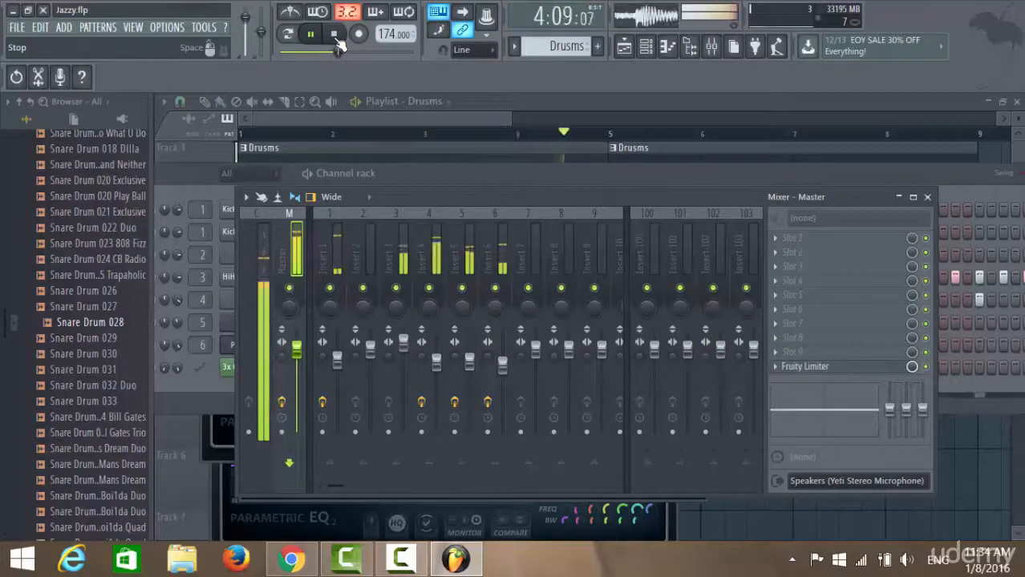
pyautogui.click(335, 35)
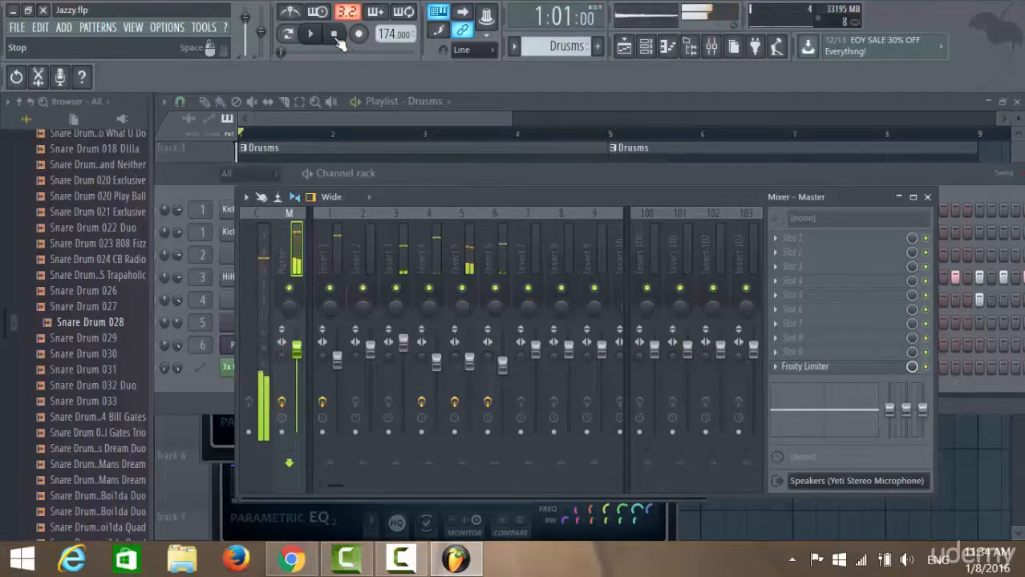
# During playback, move Insert 1's EQ band 6 higher in frequency and set band 7 to about 10082 Hz at -18 dB
pyautogui.click(325, 257)
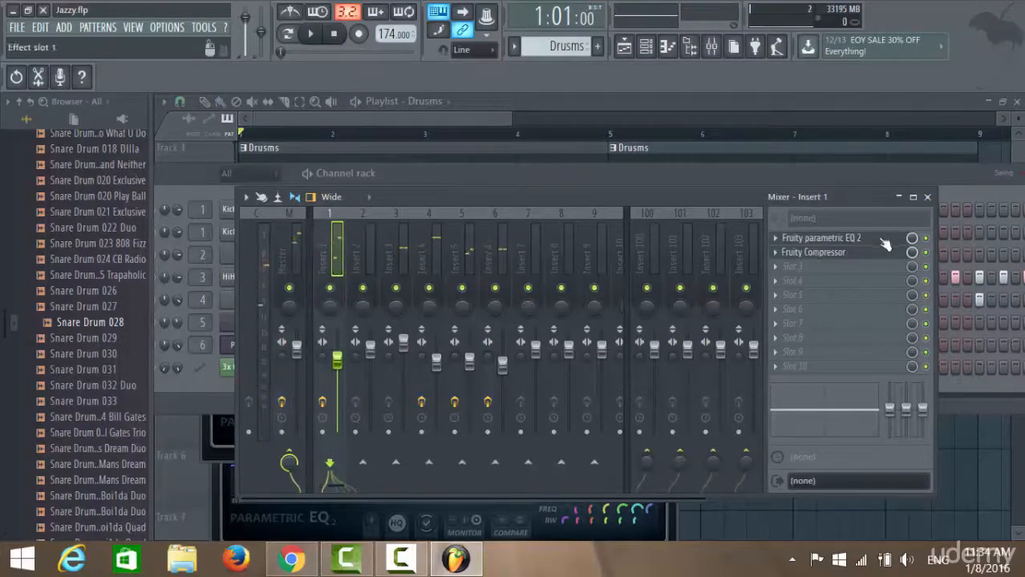
pyautogui.click(312, 37)
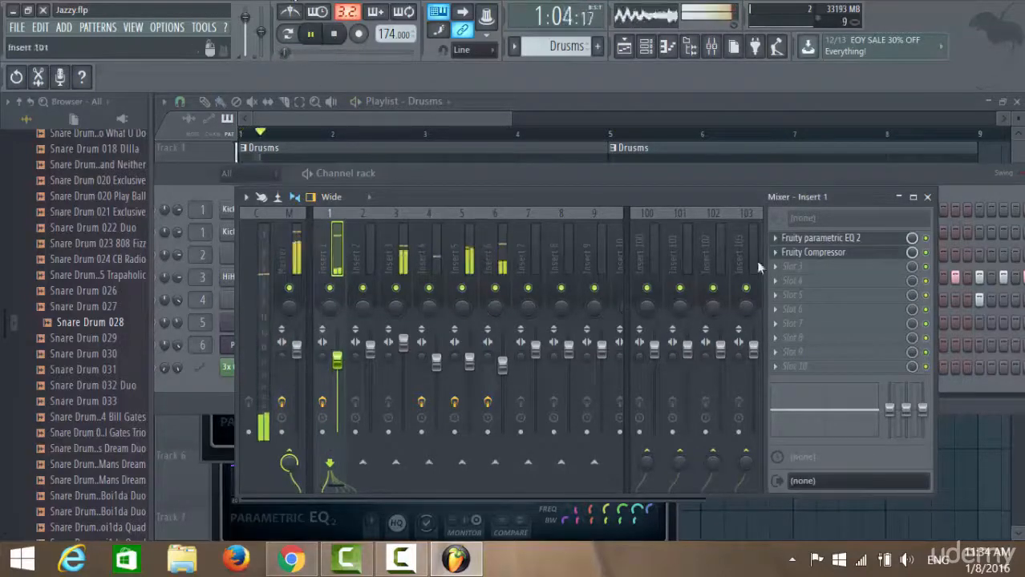
pyautogui.click(819, 238)
pyautogui.moveTo(492, 311)
pyautogui.mouseDown()
pyautogui.moveTo(434, 321)
pyautogui.moveTo(465, 303)
pyautogui.moveTo(510, 308)
pyautogui.mouseUp()
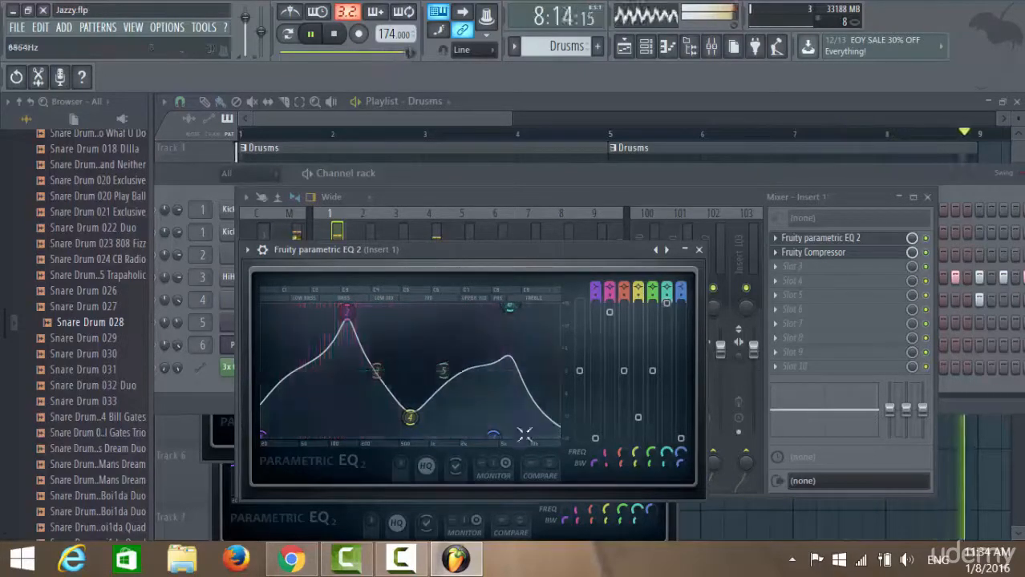
pyautogui.moveTo(492, 436); pyautogui.dragTo(529, 435)
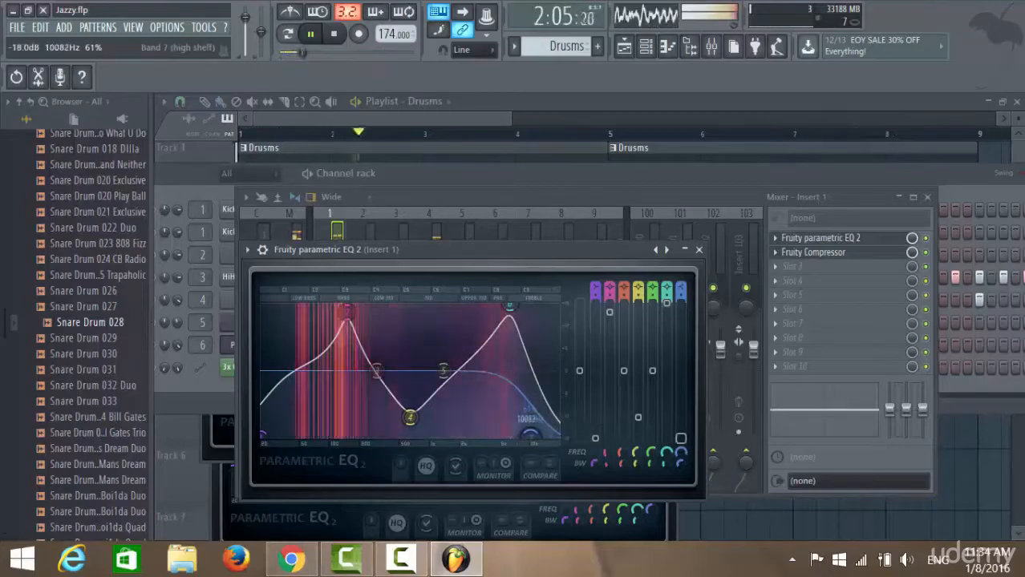
# Shift Insert 1's EQ band 6 down into the upper mids, widen it to 46%, and move boosted band 2 to about 100 Hz
pyautogui.moveTo(510, 307); pyautogui.dragTo(479, 307)
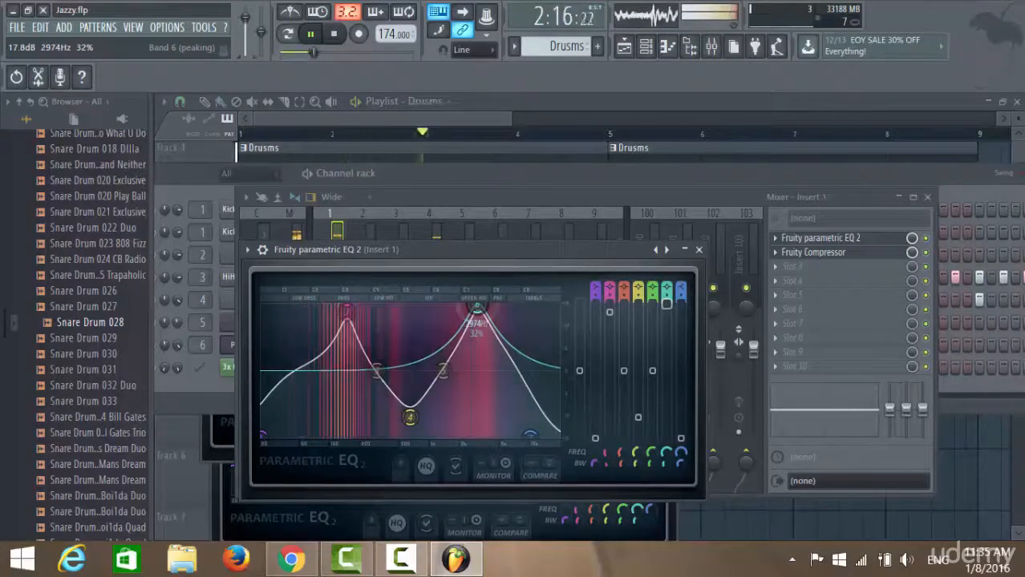
pyautogui.moveTo(477, 307); pyautogui.dragTo(478, 307)
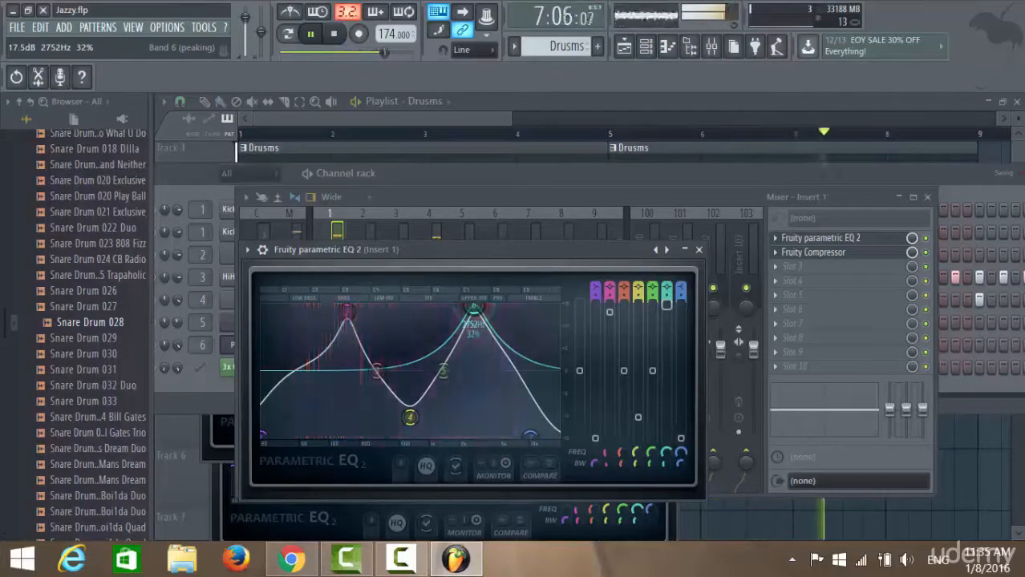
pyautogui.moveTo(474, 308); pyautogui.dragTo(466, 308)
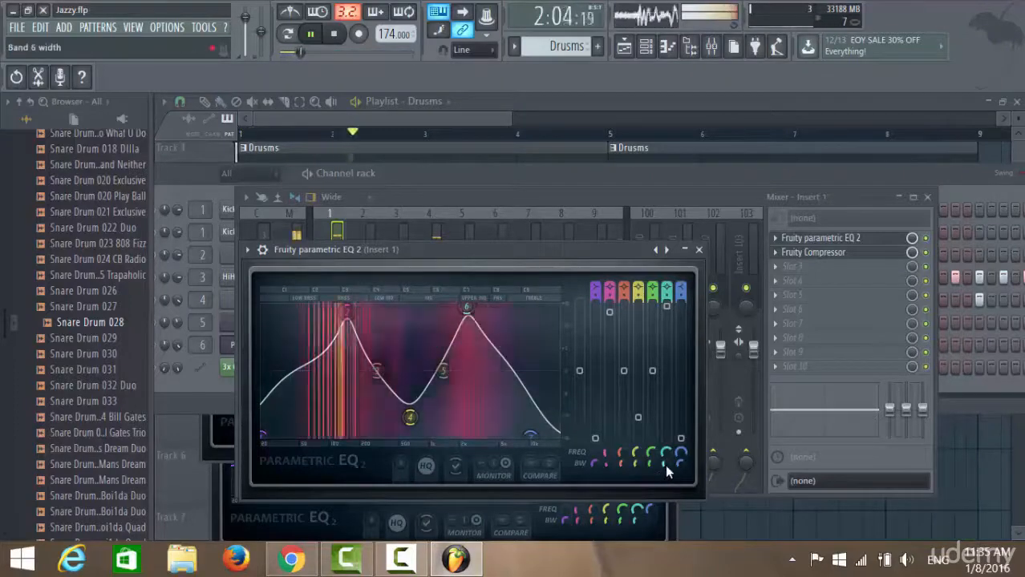
pyautogui.moveTo(665, 464); pyautogui.dragTo(665, 449)
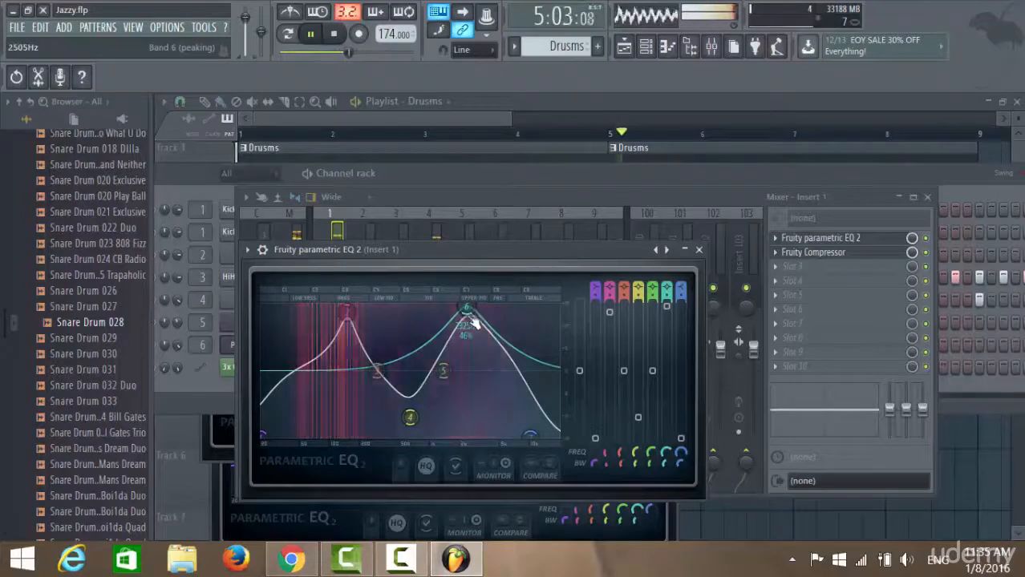
pyautogui.moveTo(347, 311); pyautogui.dragTo(329, 307)
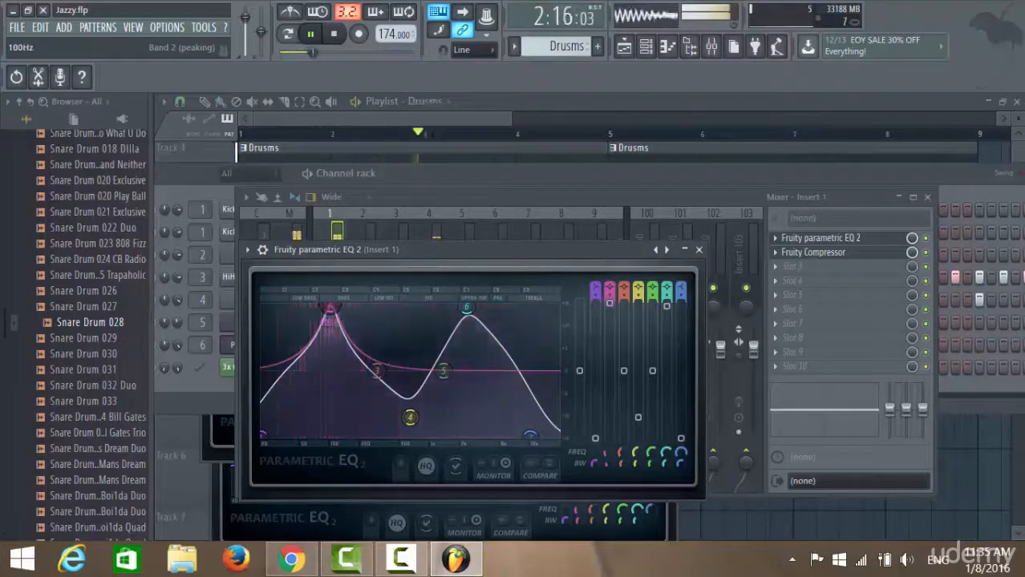
pyautogui.click(513, 196)
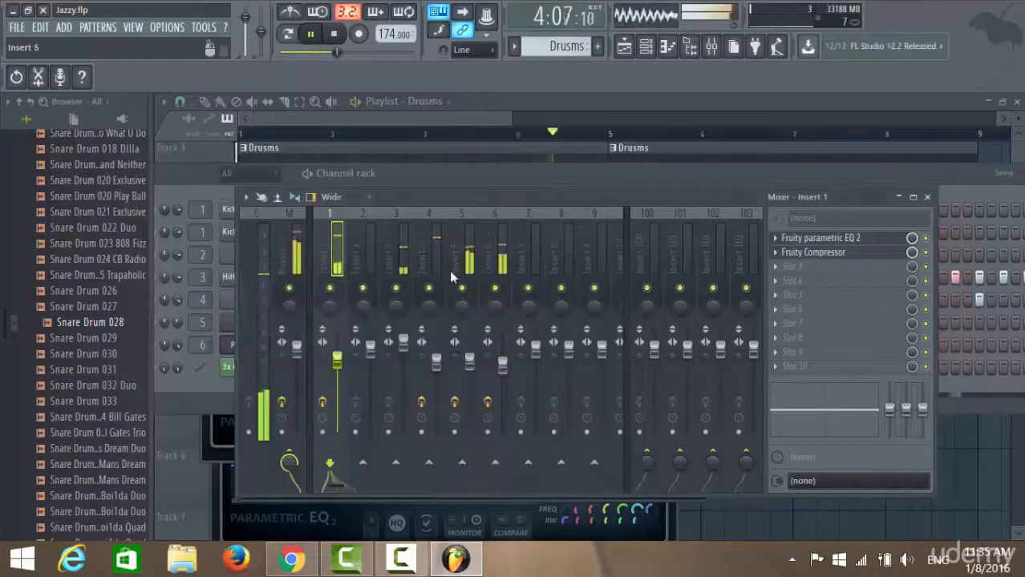
# In Insert 6's Fruity parametric EQ 2, cut band 3 to about -7.7 dB near 215 Hz and slightly boost band 2
pyautogui.click(508, 260)
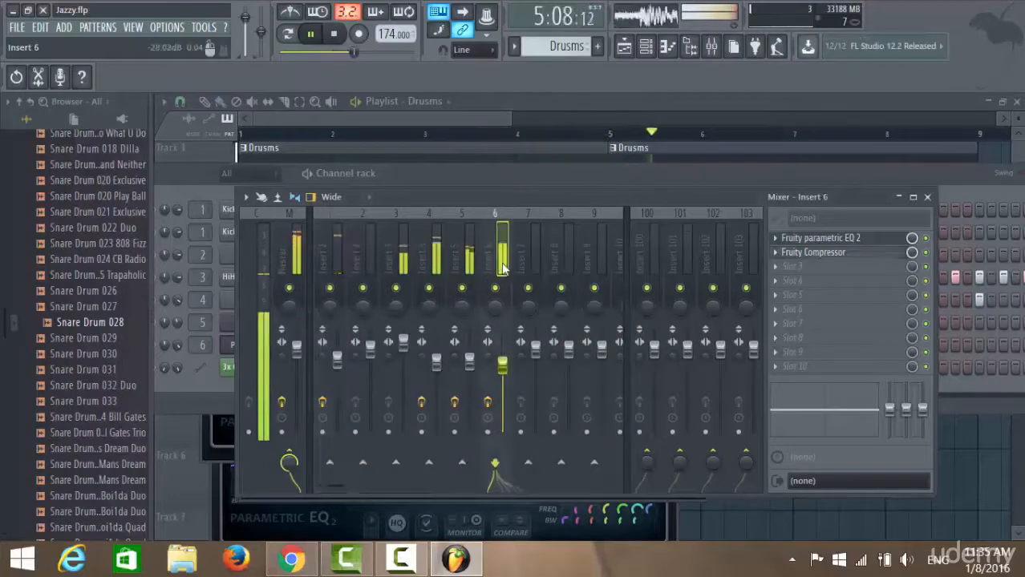
pyautogui.click(863, 240)
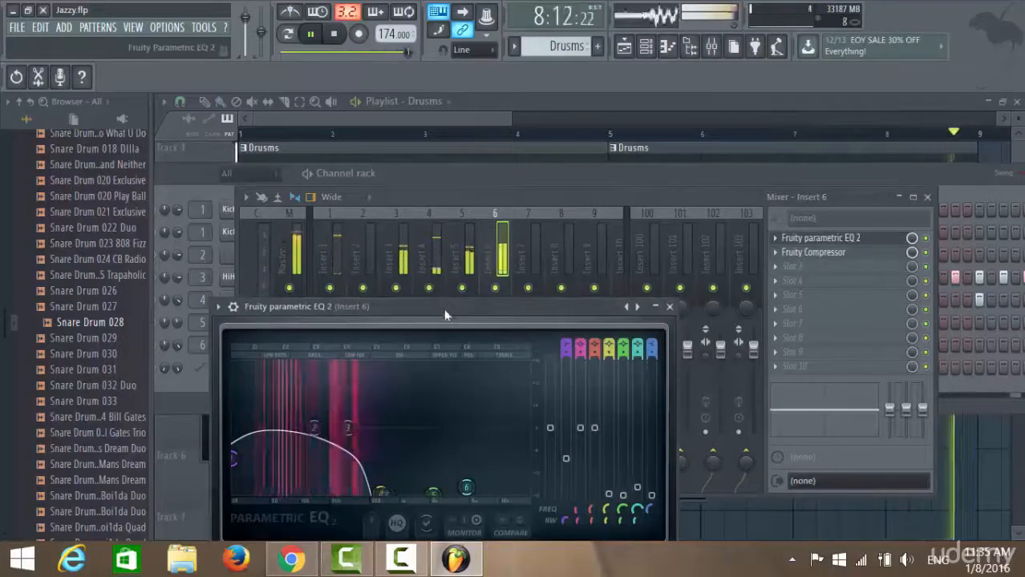
pyautogui.moveTo(446, 311); pyautogui.dragTo(497, 216)
pyautogui.moveTo(396, 333); pyautogui.dragTo(381, 368)
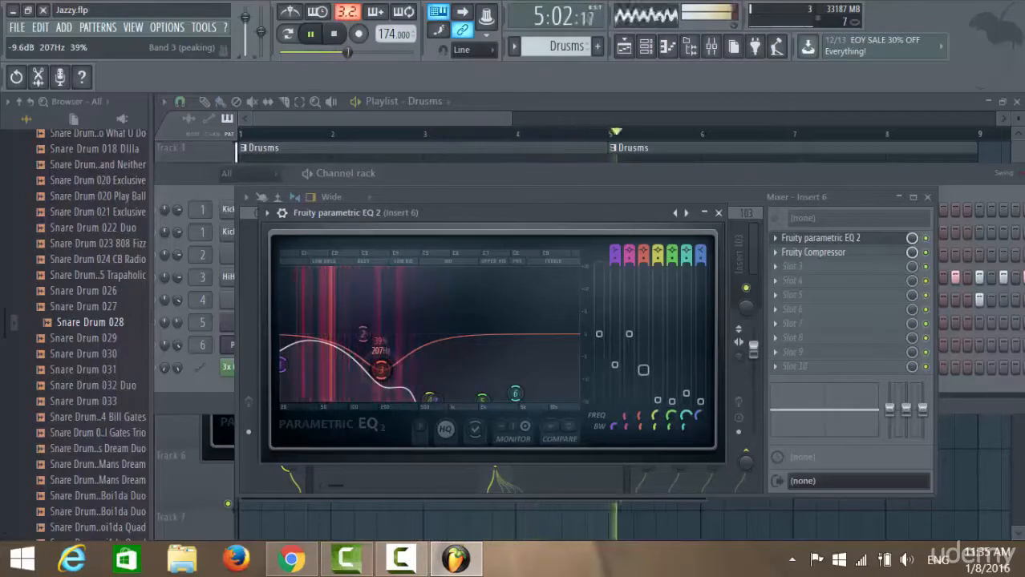
pyautogui.moveTo(381, 368)
pyautogui.mouseDown()
pyautogui.moveTo(383, 341)
pyautogui.moveTo(383, 362)
pyautogui.mouseUp()
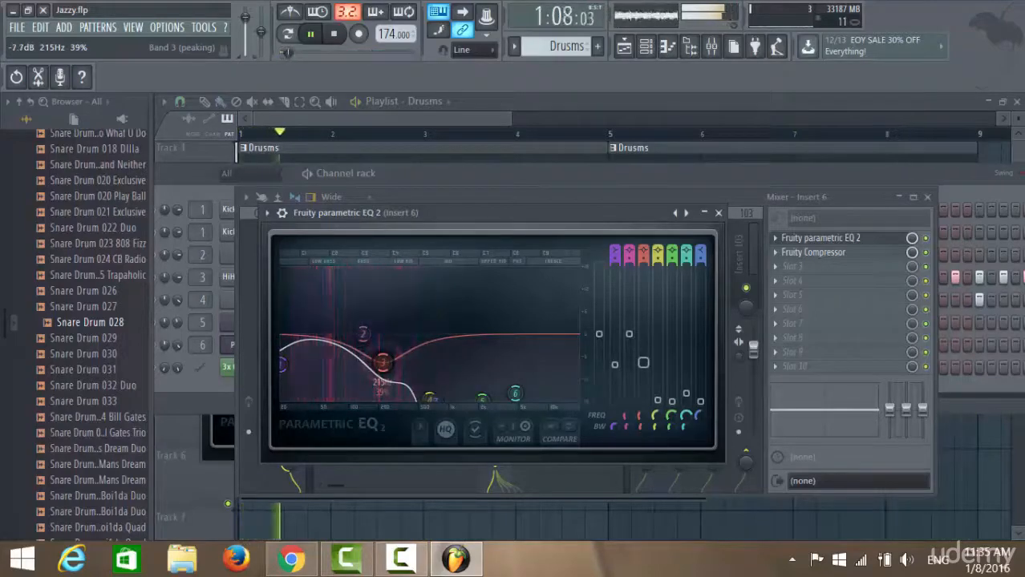
pyautogui.moveTo(363, 333); pyautogui.dragTo(363, 315)
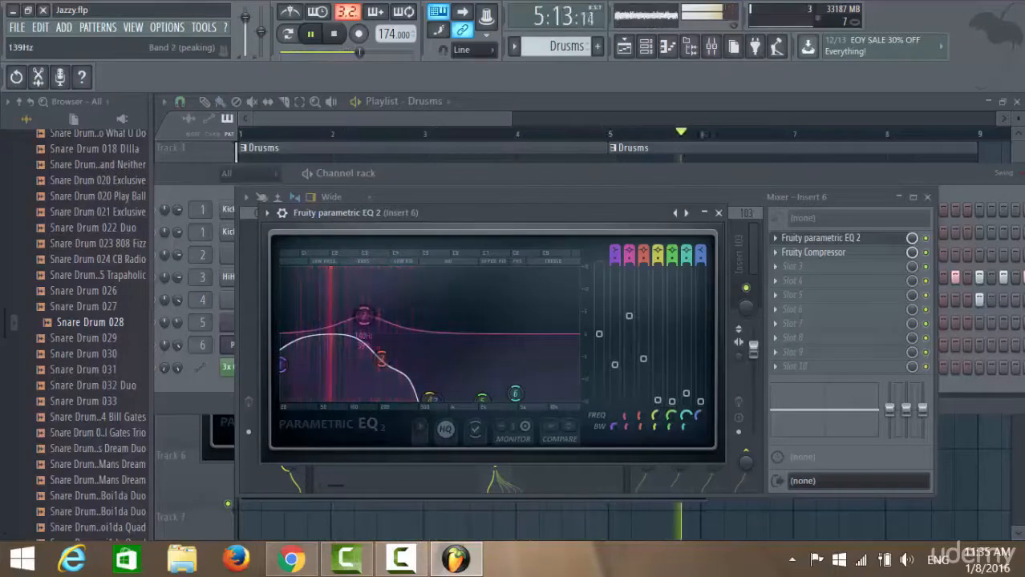
# Stop playback, return to the mixer, and mute Insert 4
pyautogui.click(671, 180)
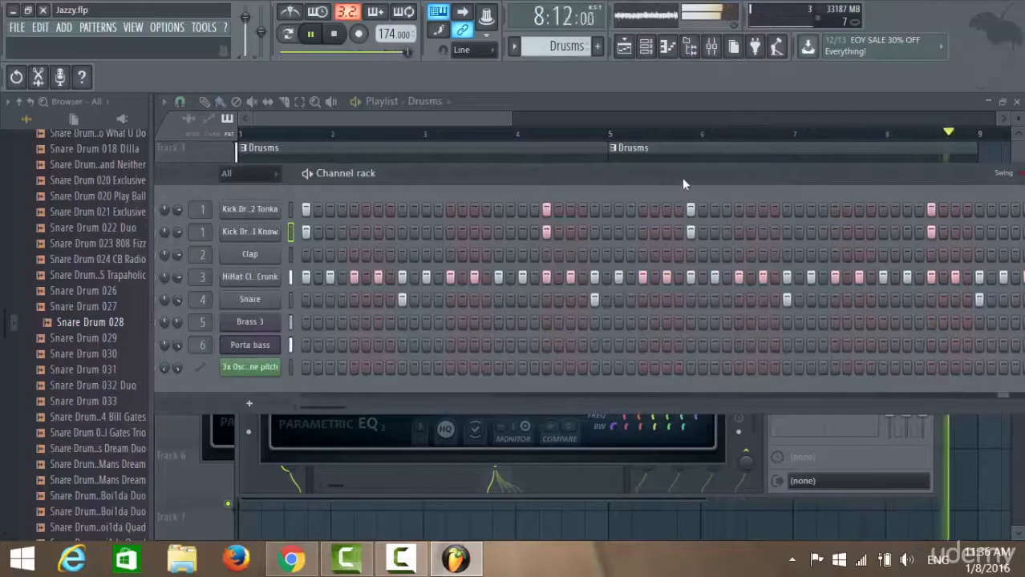
pyautogui.click(336, 35)
pyautogui.click(721, 48)
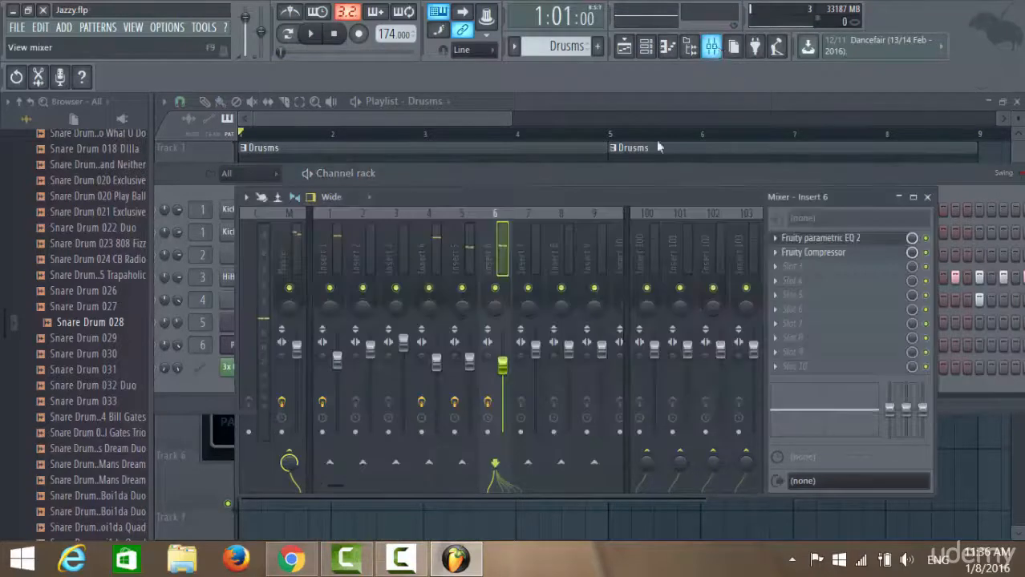
pyautogui.click(470, 276)
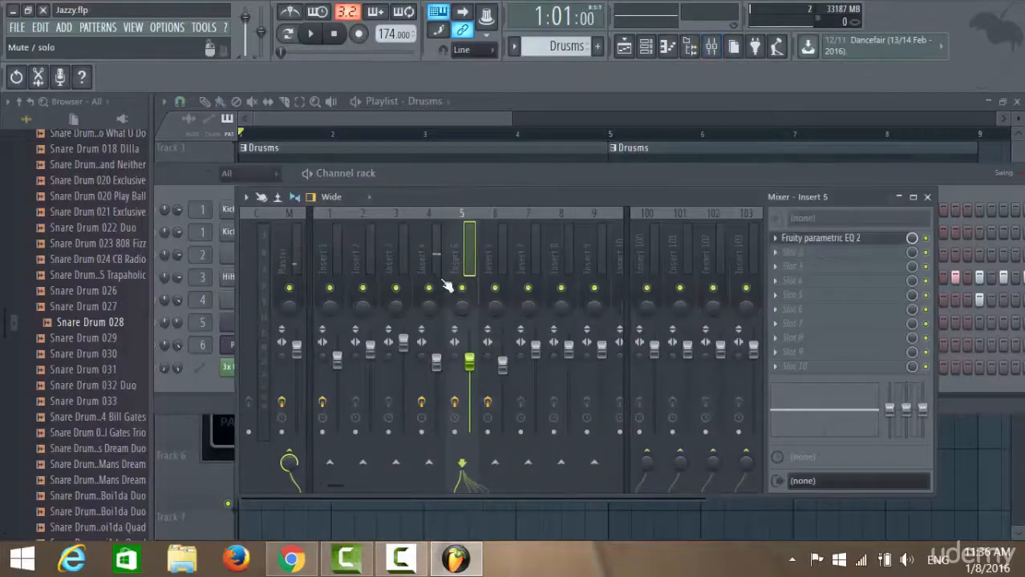
pyautogui.click(431, 279)
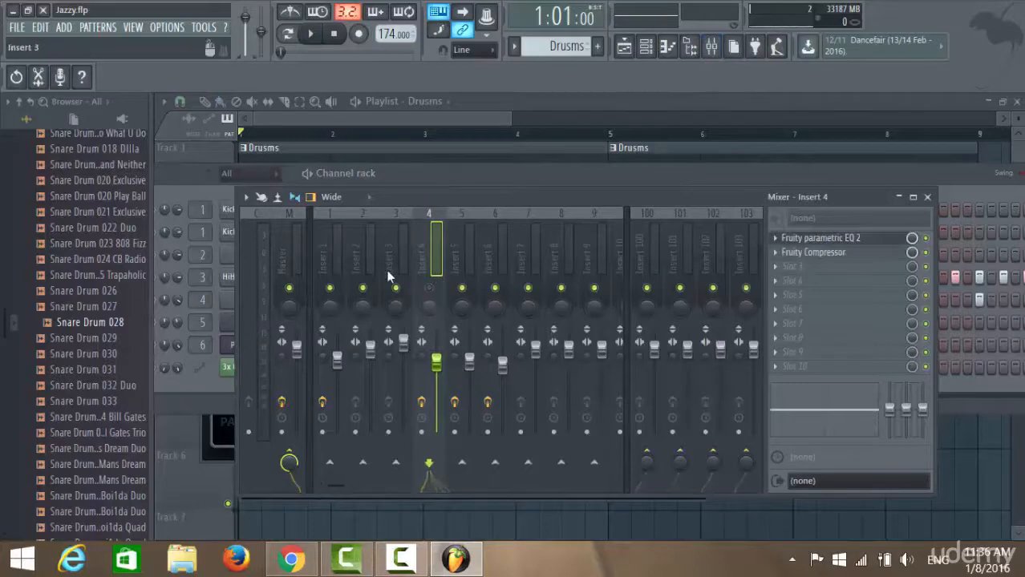
# Load Fruity parametric EQ 2 into Insert 3's first effect slot and start playing the song
pyautogui.click(401, 277)
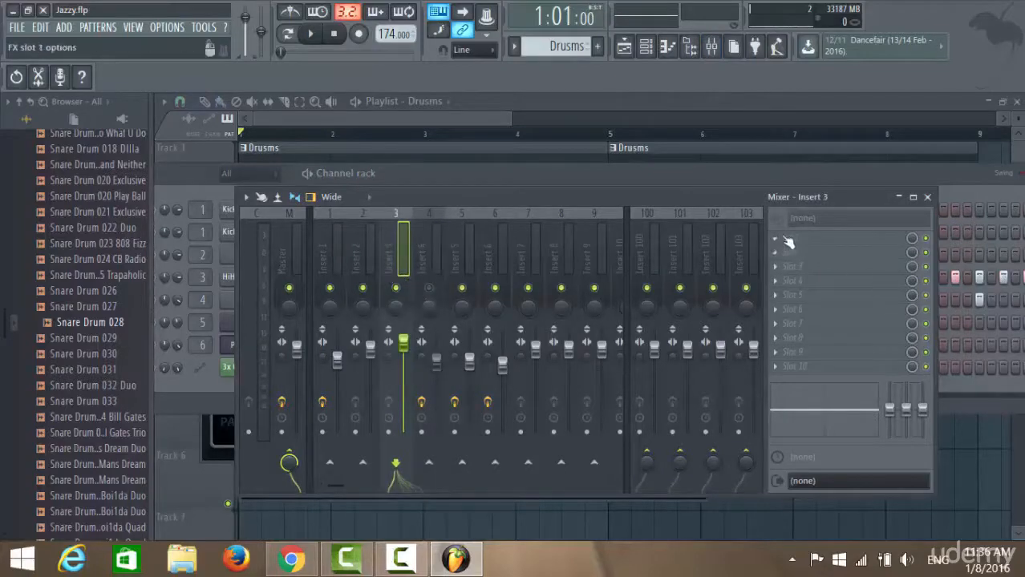
pyautogui.click(779, 239)
pyautogui.click(980, 255)
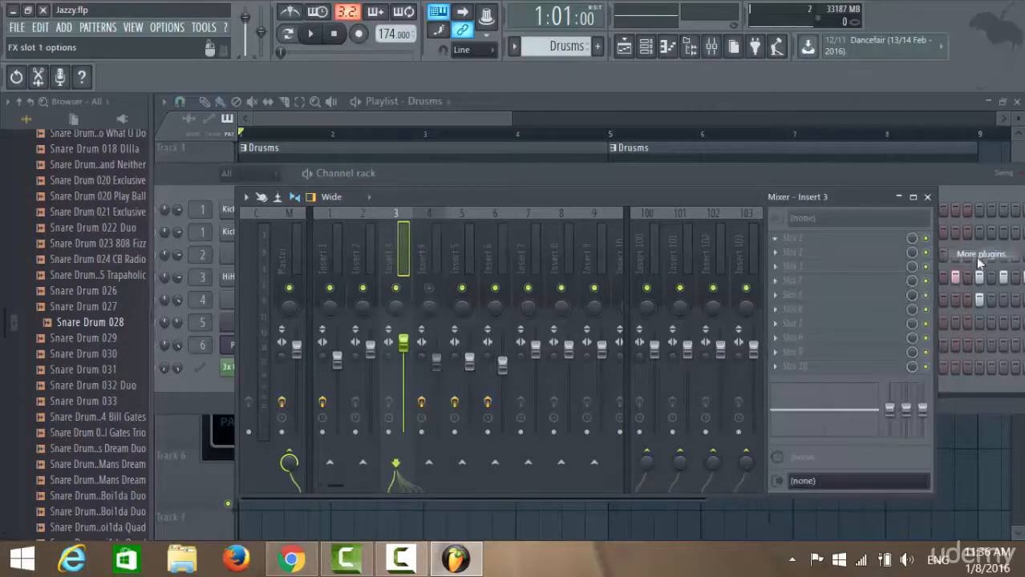
pyautogui.doubleClick(450, 383)
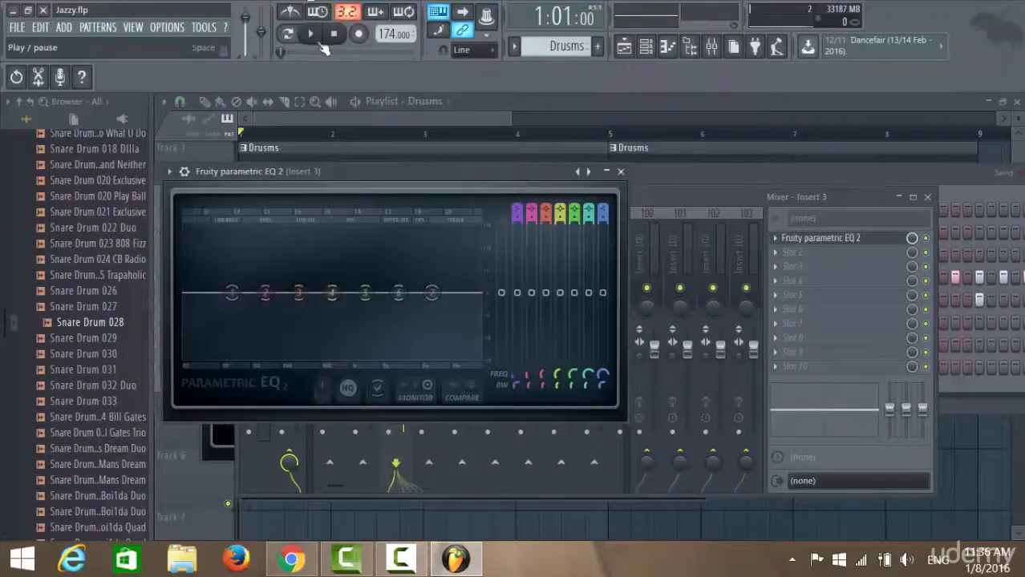
pyautogui.click(321, 45)
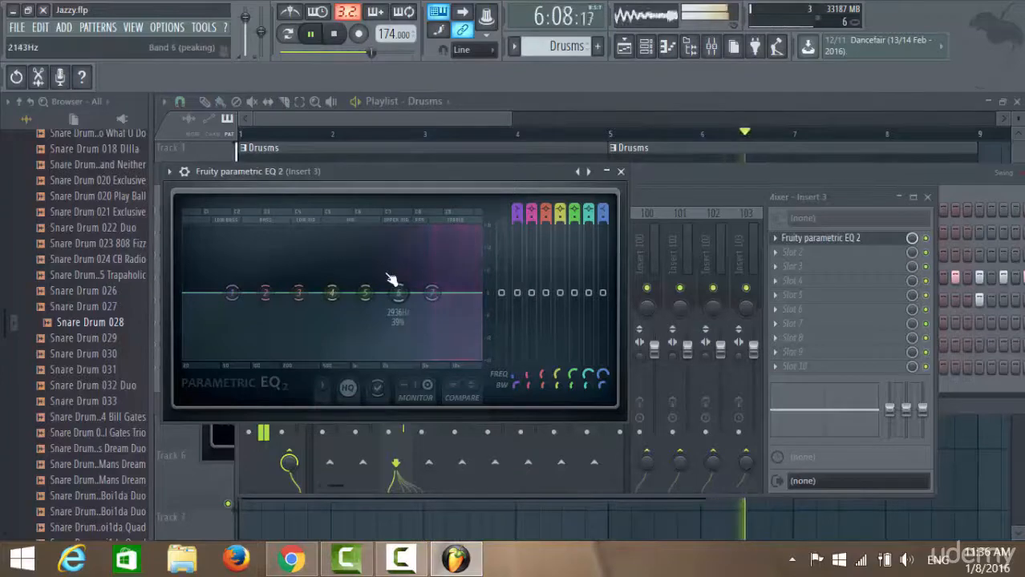
# Move the Insert 3 EQ window clear of the mixer and unmute Insert 4
pyautogui.moveTo(483, 172); pyautogui.dragTo(466, 395)
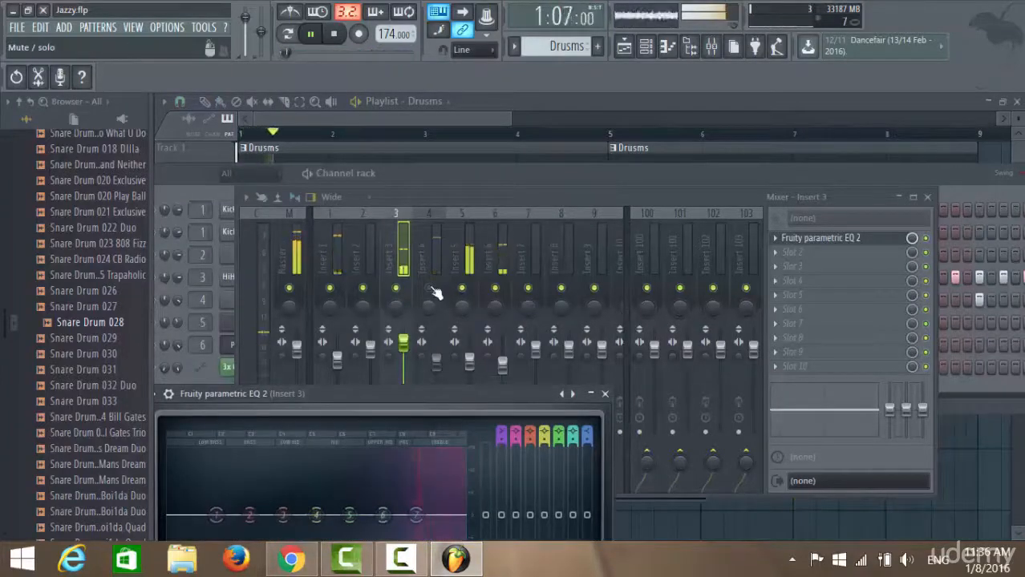
pyautogui.click(433, 344)
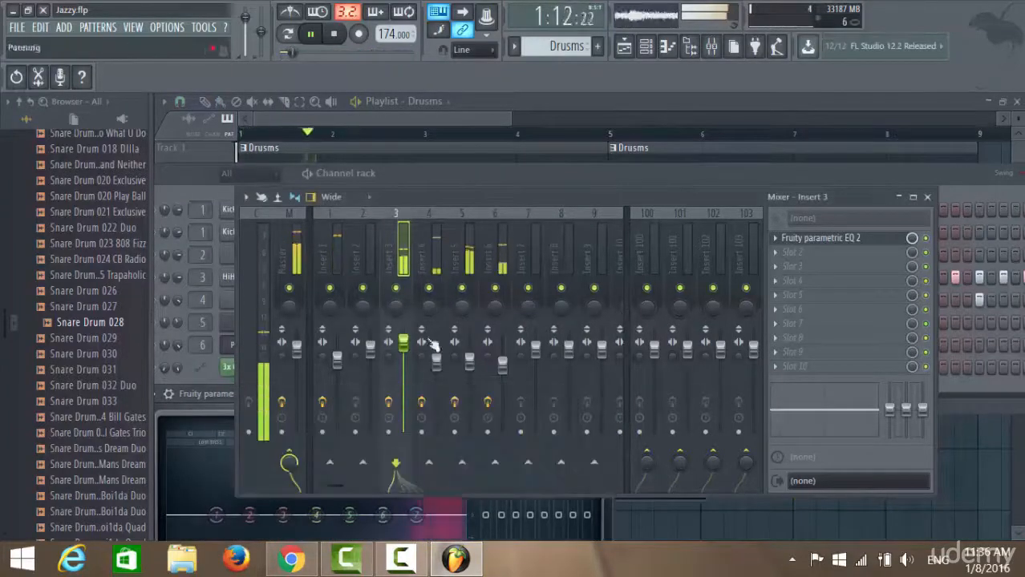
# In Insert 3's Fruity parametric EQ 2, roll off the lows with band 1 at -18 dB, about 2637 Hz and 45% width
pyautogui.click(192, 413)
pyautogui.moveTo(341, 394); pyautogui.dragTo(429, 143)
pyautogui.moveTo(305, 263); pyautogui.dragTo(450, 327)
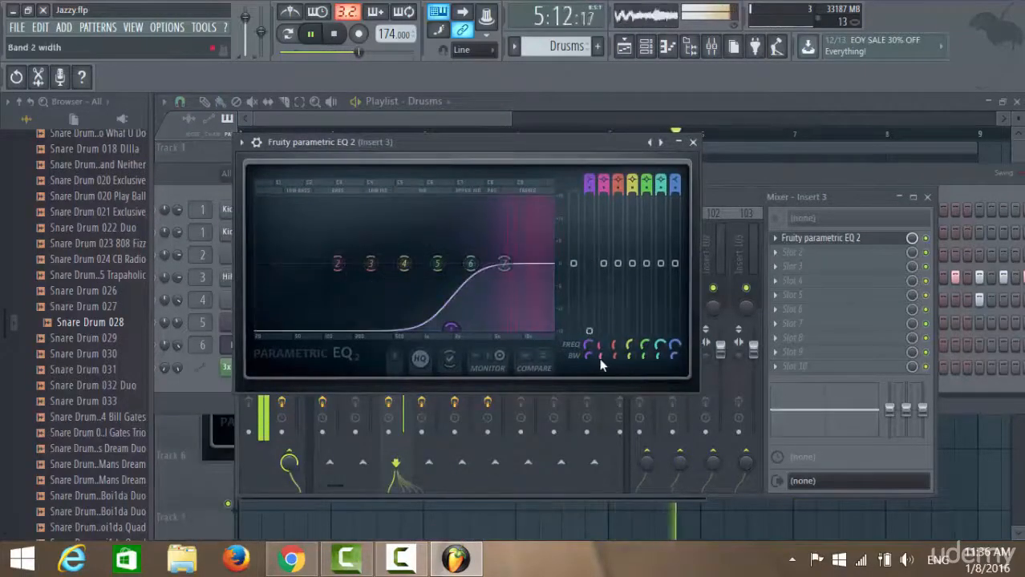
pyautogui.moveTo(471, 265)
pyautogui.mouseDown()
pyautogui.moveTo(473, 279)
pyautogui.moveTo(473, 267)
pyautogui.mouseUp()
pyautogui.moveTo(452, 327); pyautogui.dragTo(469, 327)
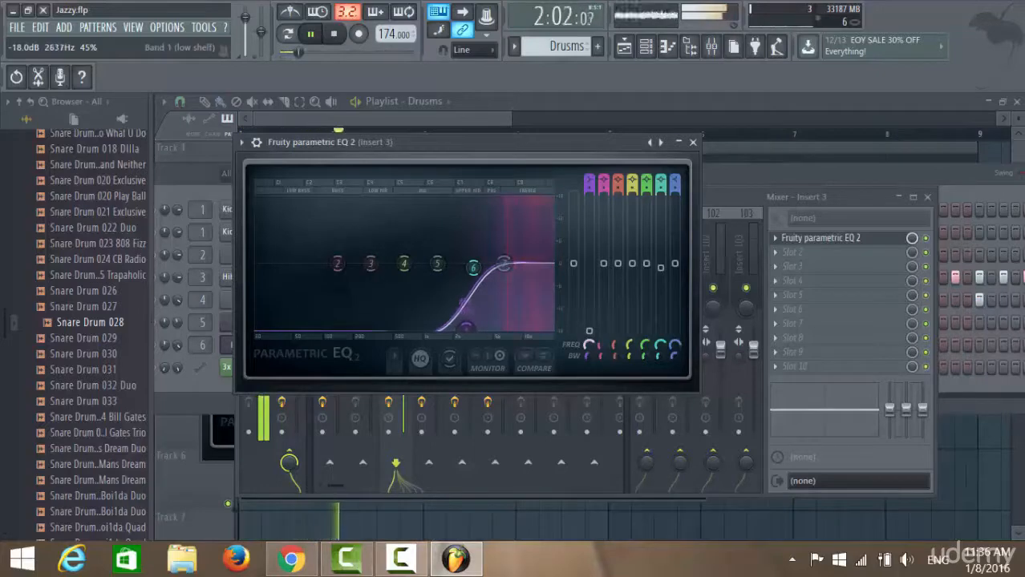
# In Insert 3's EQ, cut bands 2 to 5 to -18 dB, move band 1 to about 1.9 kHz and slightly lower band 6
pyautogui.moveTo(338, 263); pyautogui.dragTo(365, 327)
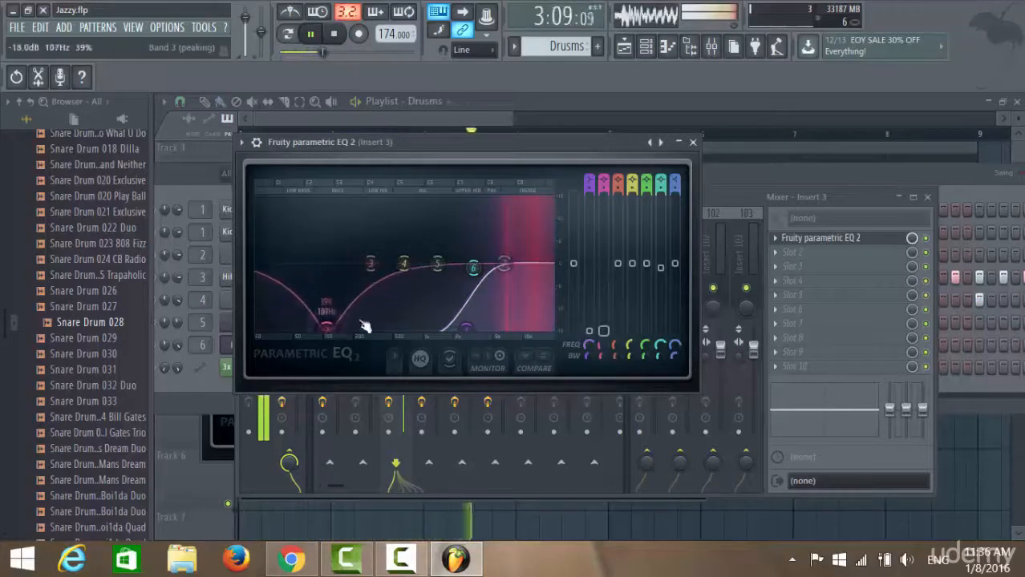
pyautogui.moveTo(371, 265); pyautogui.dragTo(379, 327)
pyautogui.moveTo(405, 265); pyautogui.dragTo(388, 328)
pyautogui.moveTo(437, 264); pyautogui.dragTo(434, 328)
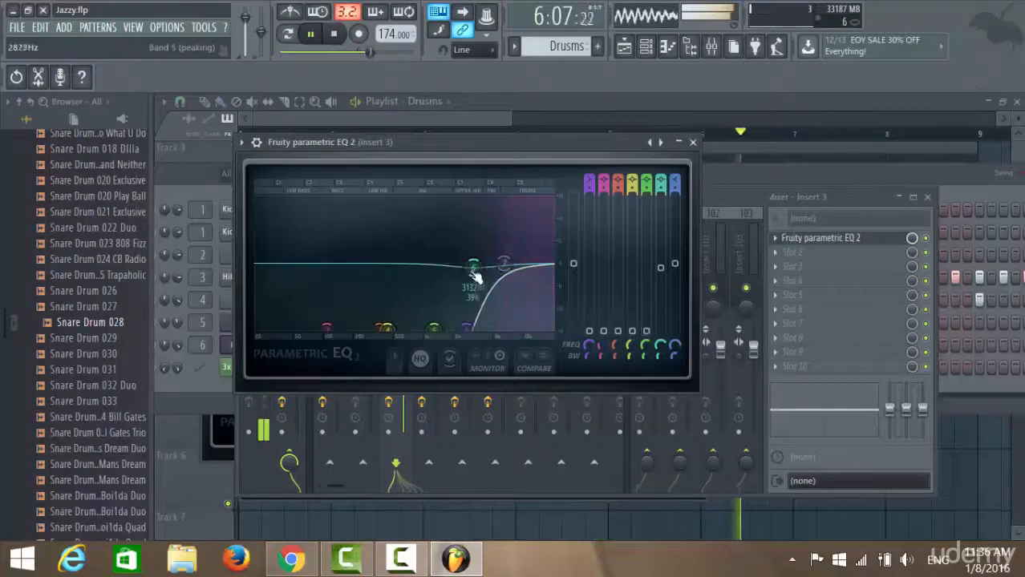
pyautogui.moveTo(476, 277); pyautogui.dragTo(459, 324)
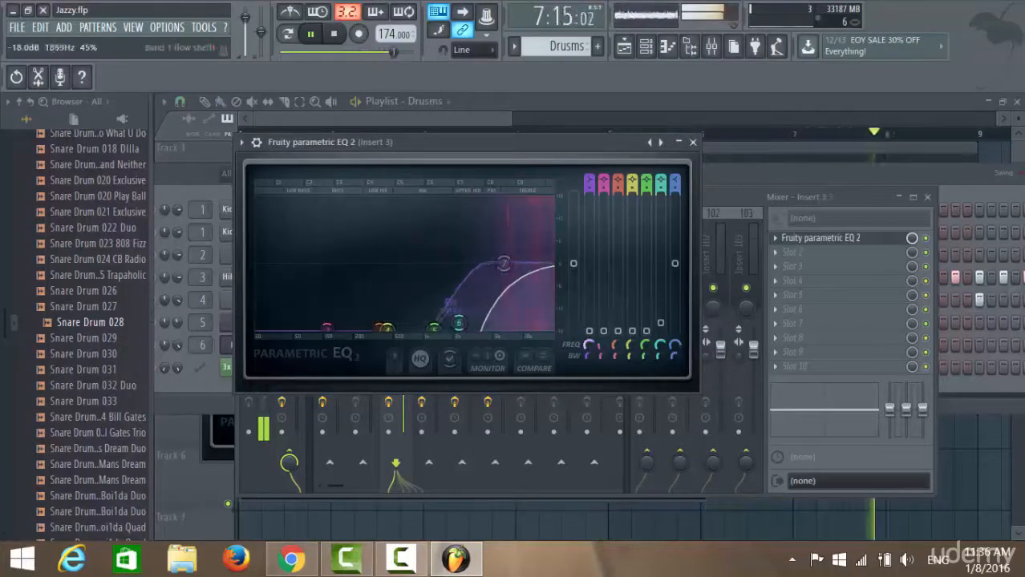
pyautogui.moveTo(459, 324); pyautogui.dragTo(466, 274)
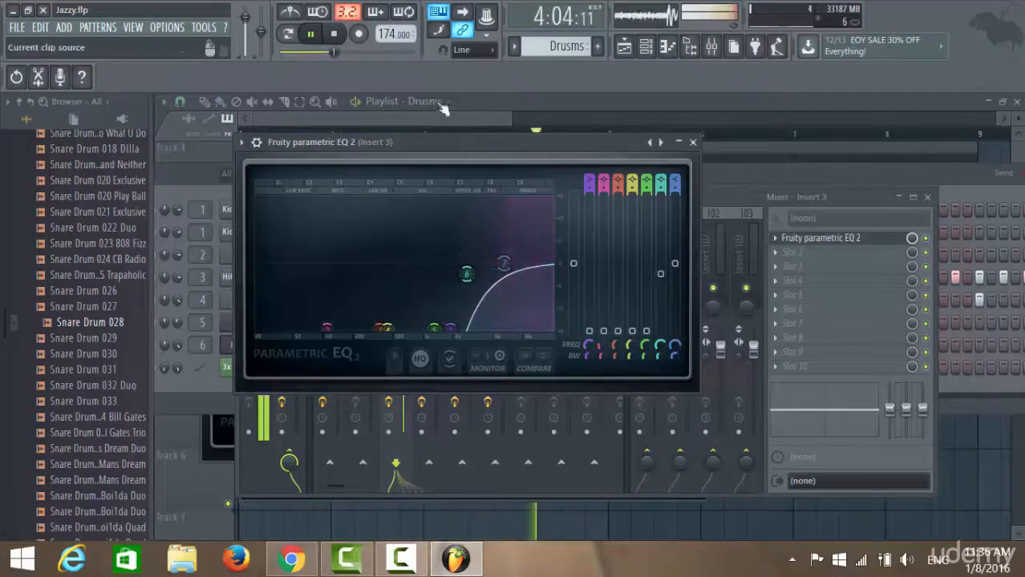
# Return to the channel rack, play the song while adjusting a channel's panning to 8% right, and stop playback
pyautogui.moveTo(423, 143); pyautogui.dragTo(460, 257)
pyautogui.click(422, 174)
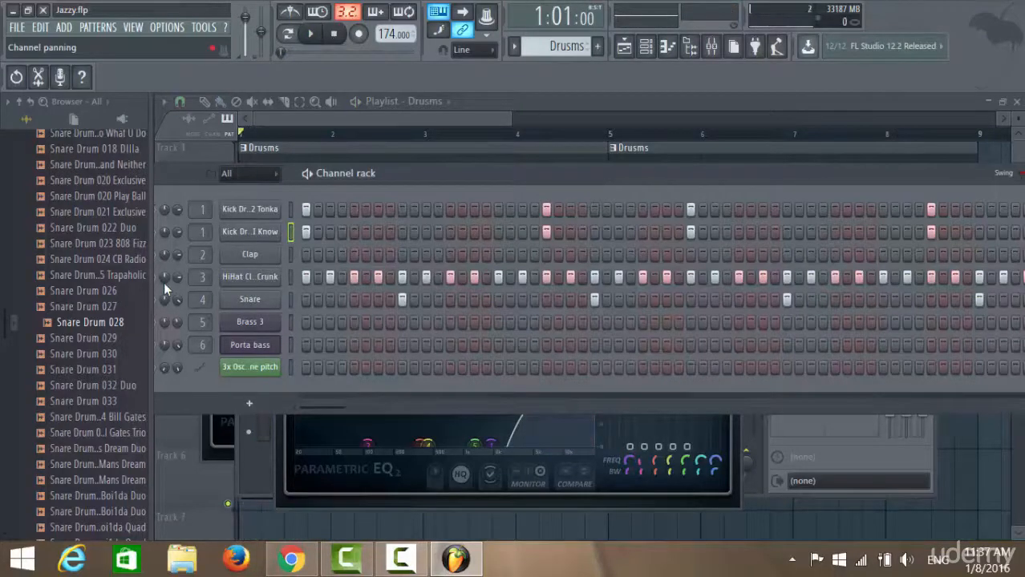
pyautogui.press('space')
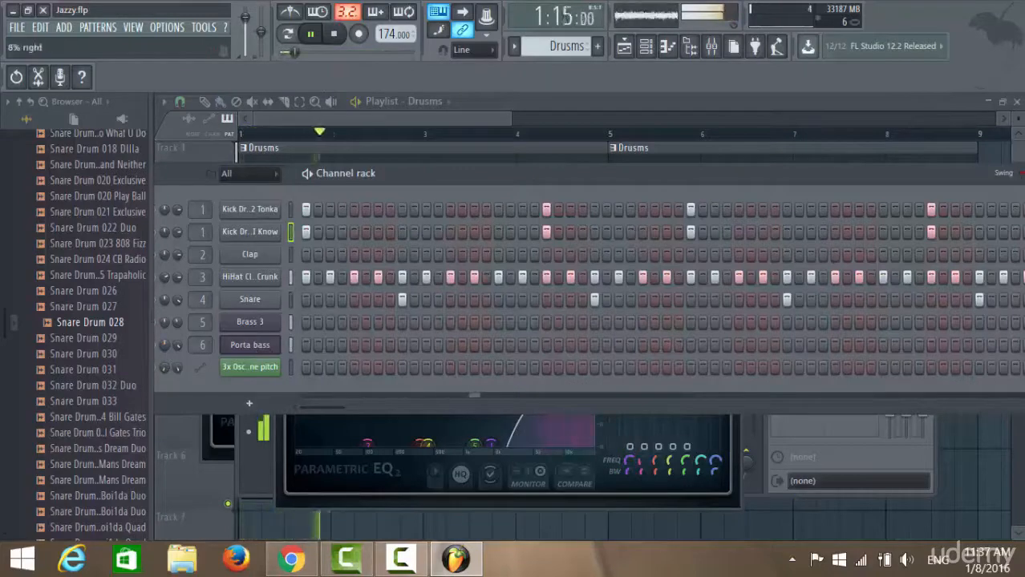
pyautogui.click(358, 34)
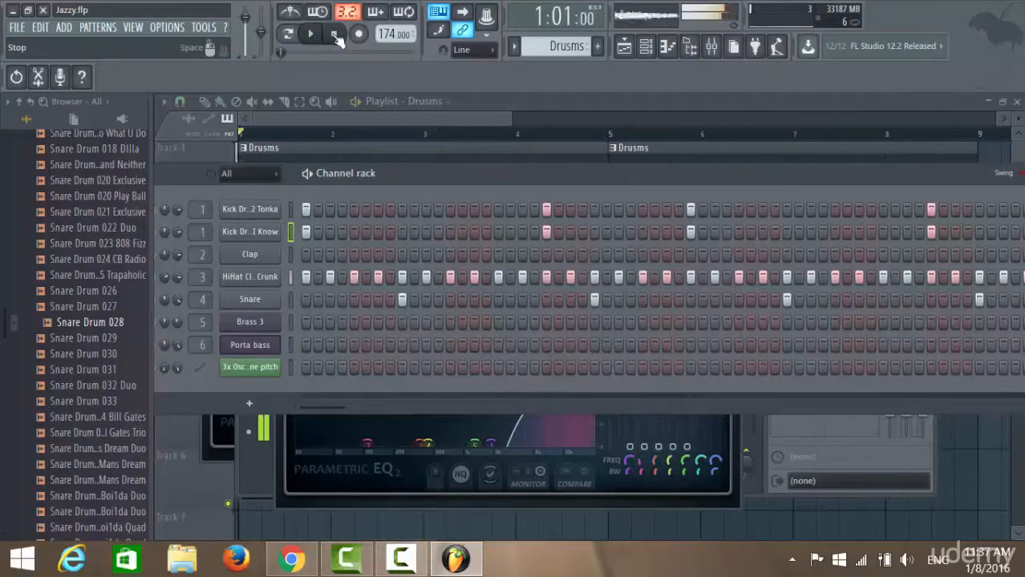
# Select the Brass 3 channel and open the Fruity parametric EQ 2 on its mixer track, Insert 5
pyautogui.click(266, 324)
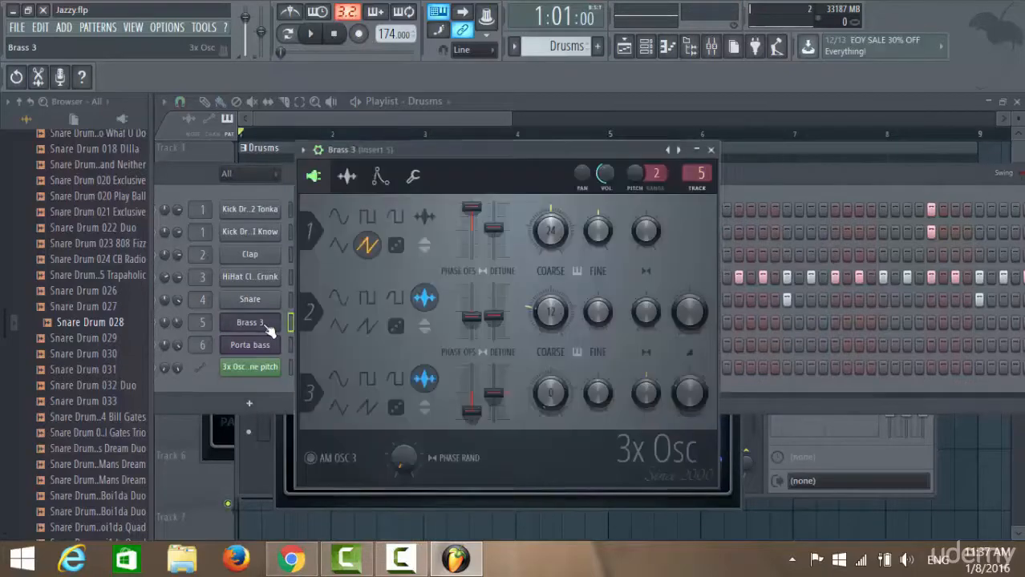
pyautogui.click(711, 48)
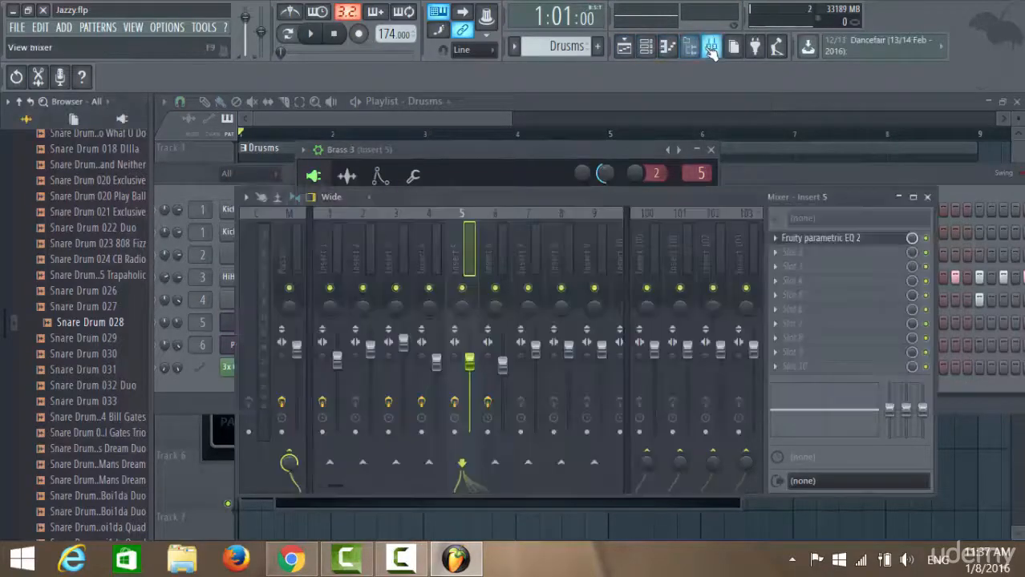
pyautogui.click(842, 241)
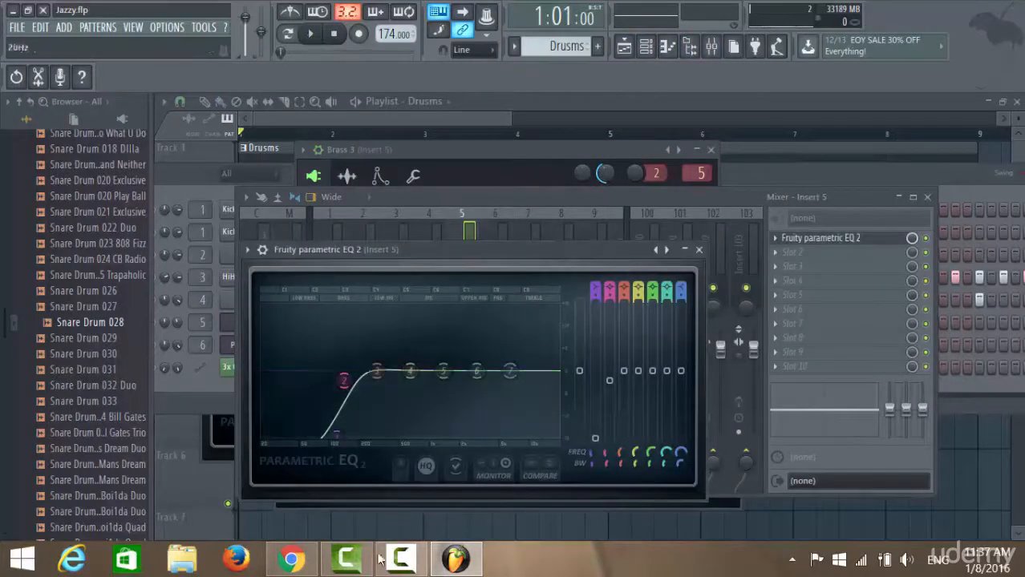